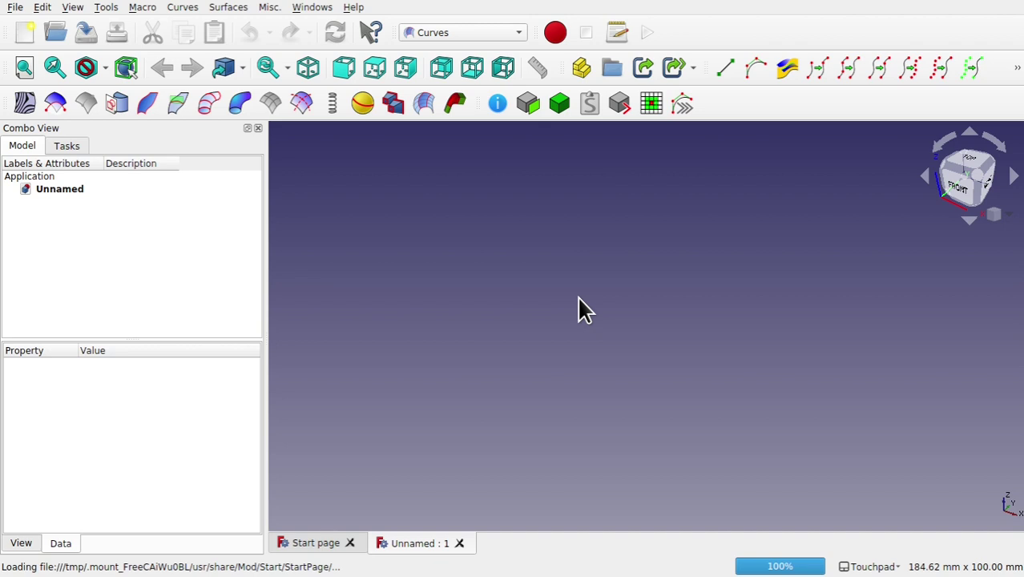
Switch to the Sketcher workbench and start a new sketch on the XY plane.
{"action": "left_click", "coordinate": [224, 8]}
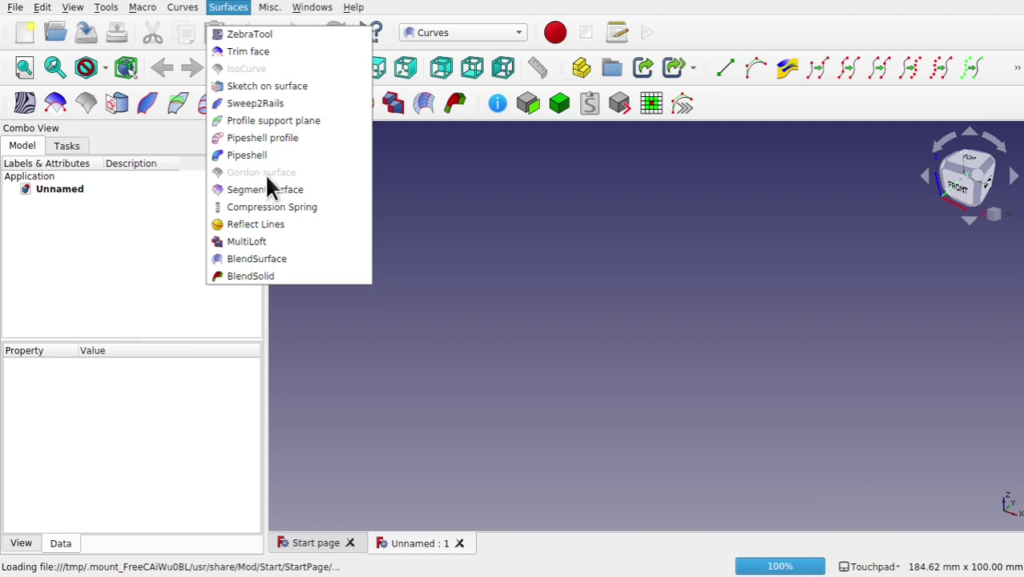
{"action": "left_click", "coordinate": [422, 186]}
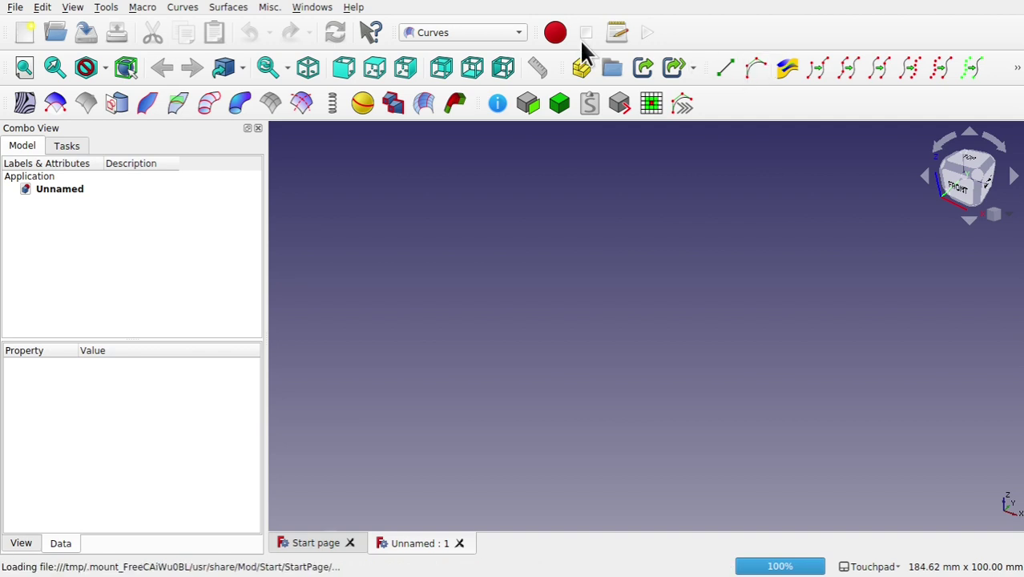
{"action": "left_click", "coordinate": [457, 32]}
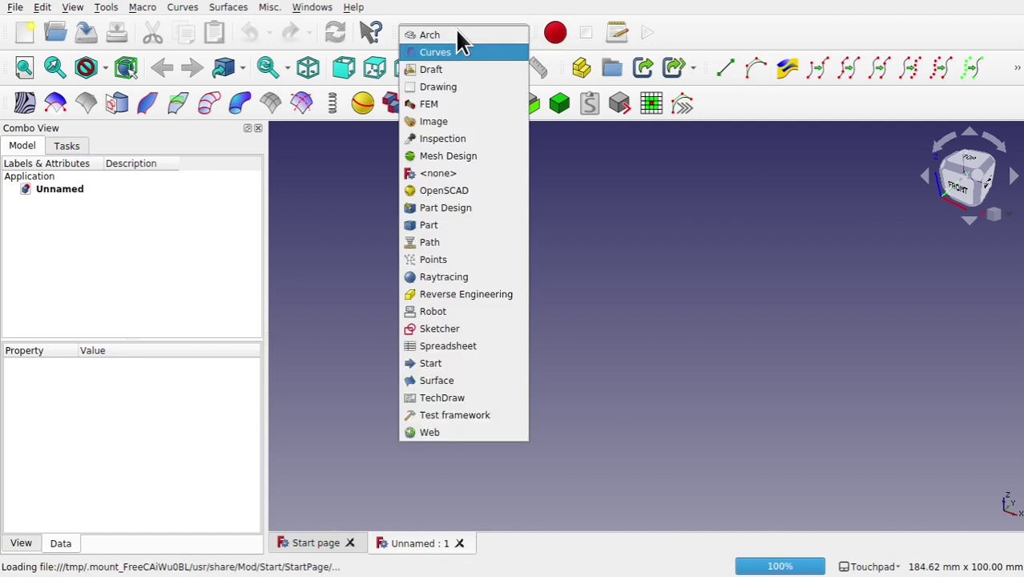
{"action": "left_click", "coordinate": [439, 330]}
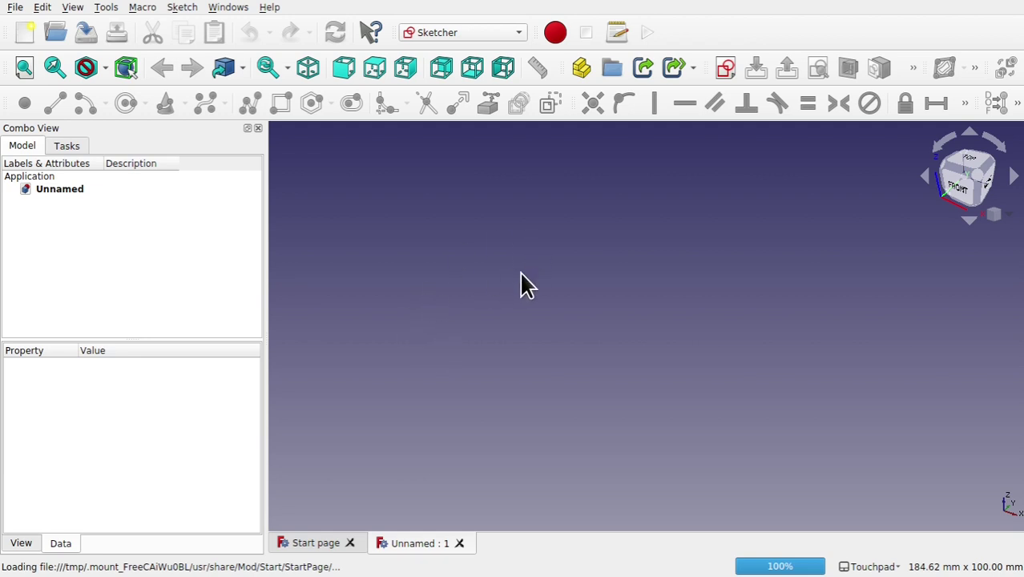
{"action": "left_click", "coordinate": [725, 70]}
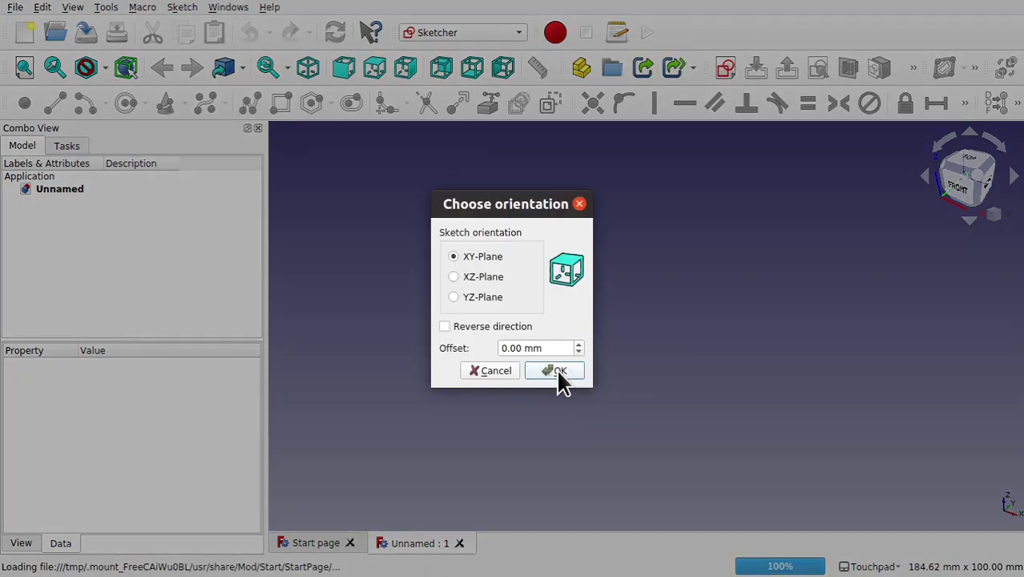
{"action": "left_click", "coordinate": [556, 368]}
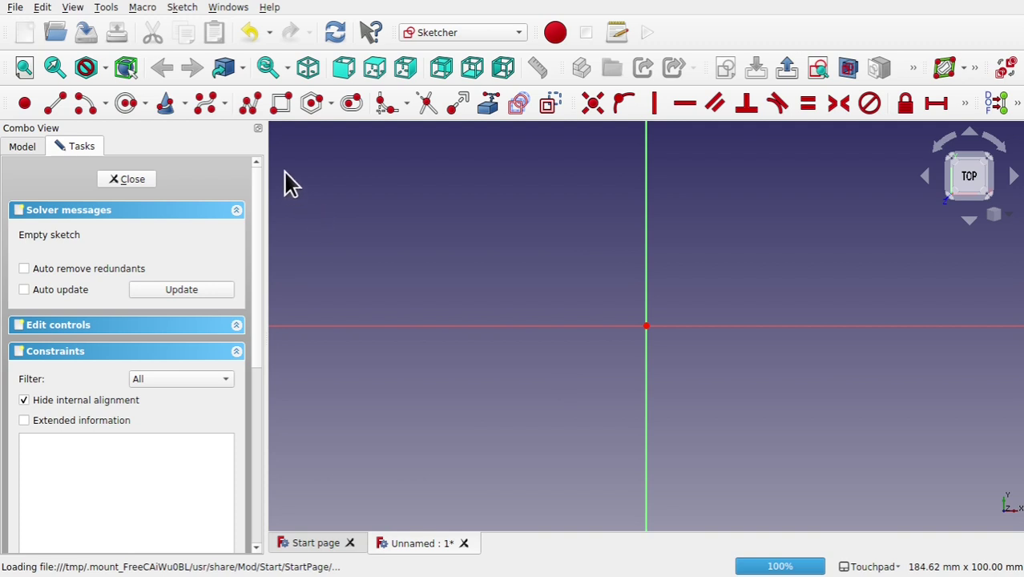
Draw an S-shaped seven-pole B-spline from the horizontal axis to the right.
{"action": "left_click", "coordinate": [203, 105]}
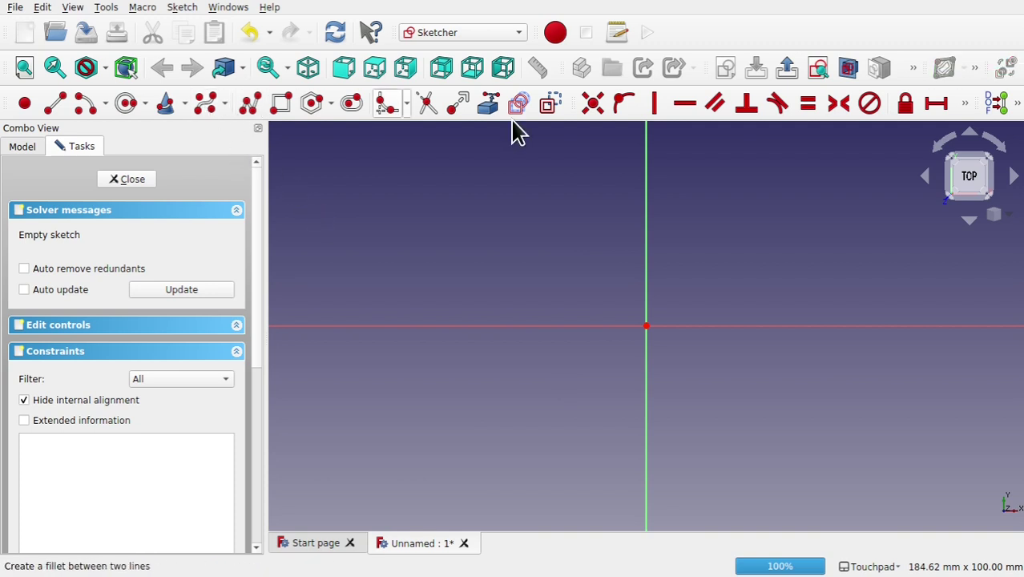
{"action": "left_click", "coordinate": [455, 325]}
{"action": "left_click", "coordinate": [568, 258]}
{"action": "left_click", "coordinate": [691, 249]}
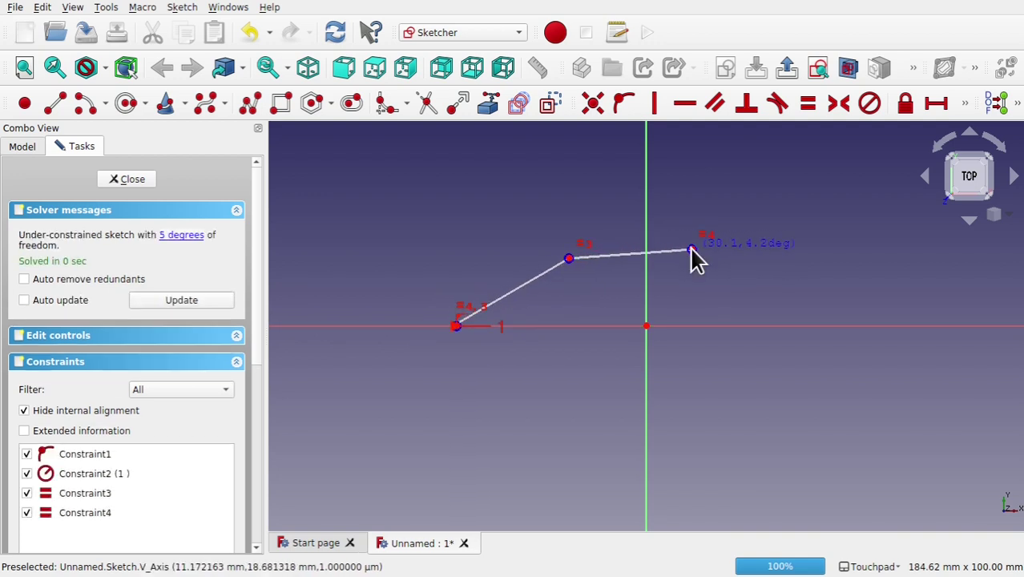
{"action": "left_click", "coordinate": [835, 349]}
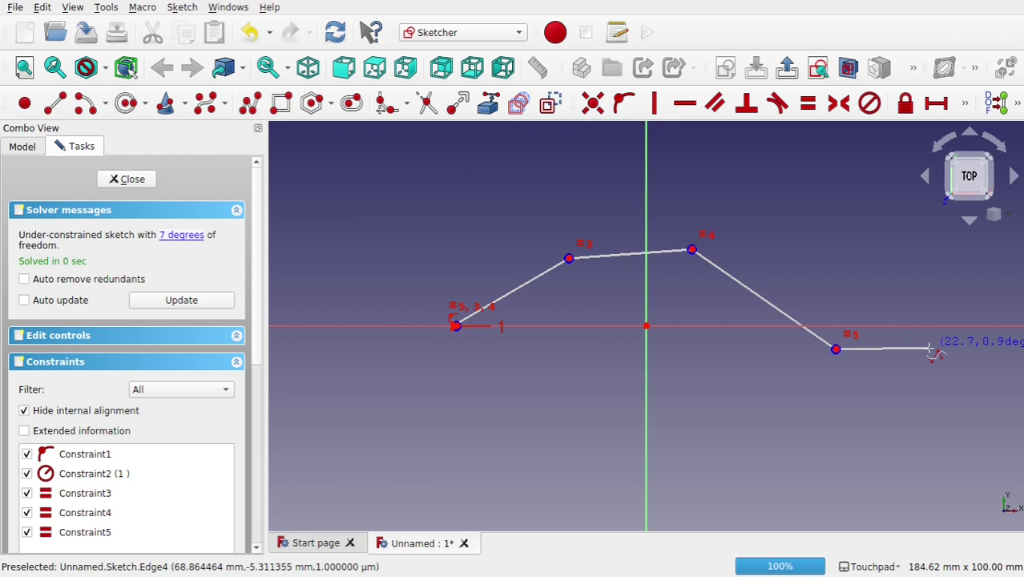
{"action": "left_click", "coordinate": [928, 350]}
{"action": "left_click", "coordinate": [928, 350]}
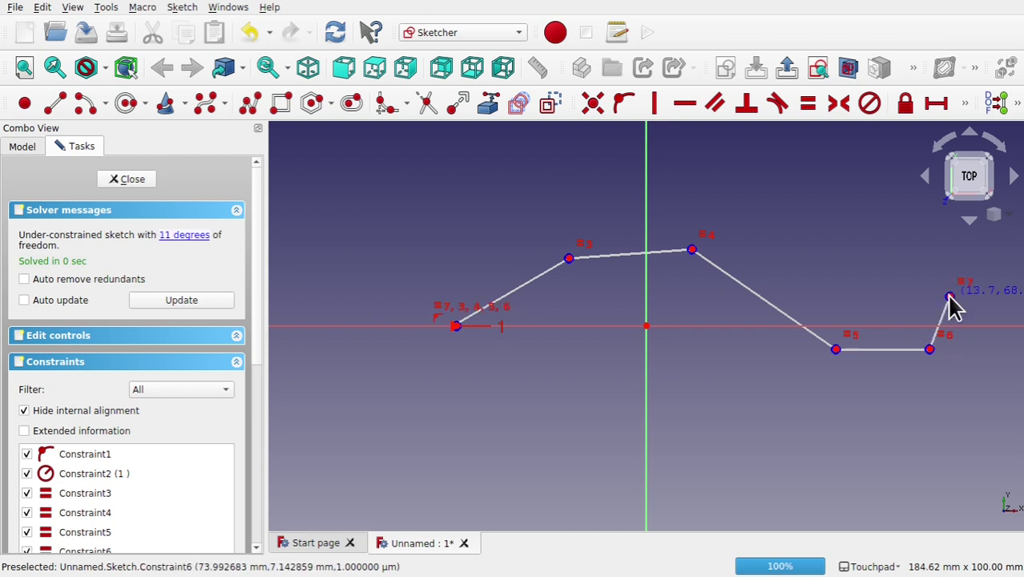
{"action": "left_click", "coordinate": [950, 298]}
{"action": "right_click", "coordinate": [951, 297]}
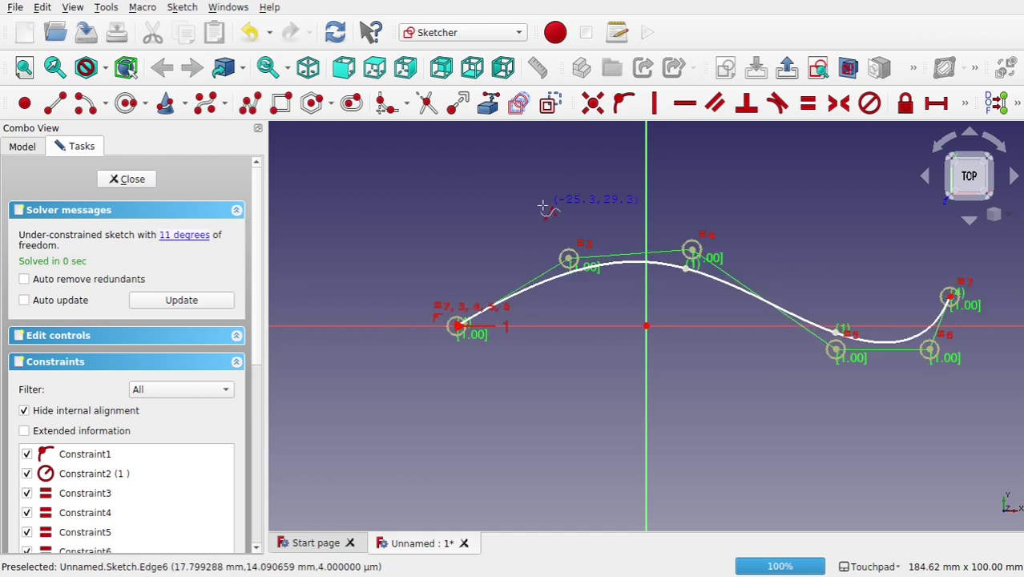
Close the first sketch and draw a five-pole B-spline in a second XY-plane sketch.
{"action": "left_click", "coordinate": [124, 180]}
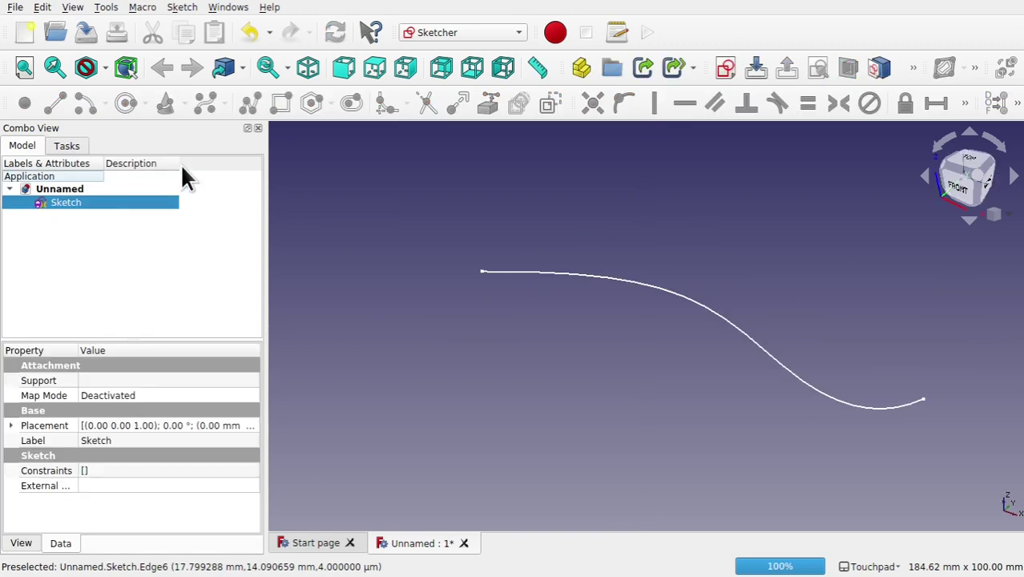
{"action": "left_click", "coordinate": [661, 210]}
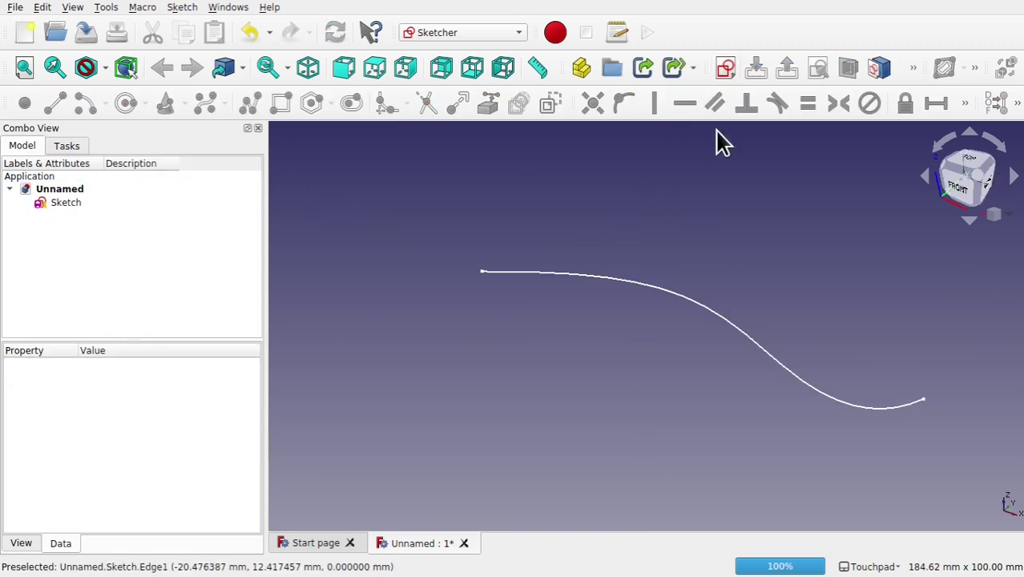
{"action": "left_click", "coordinate": [724, 69]}
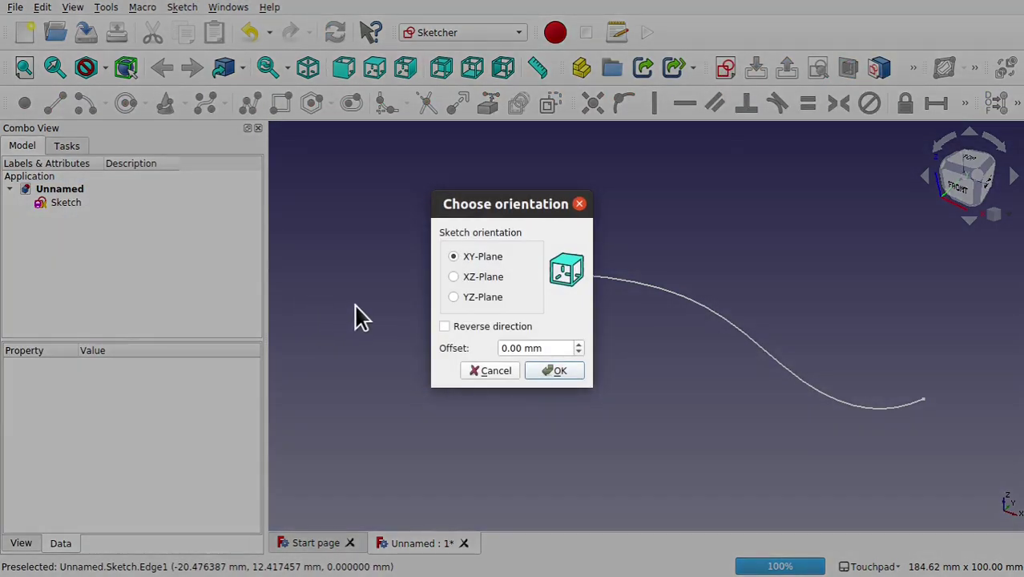
{"action": "left_click", "coordinate": [549, 370]}
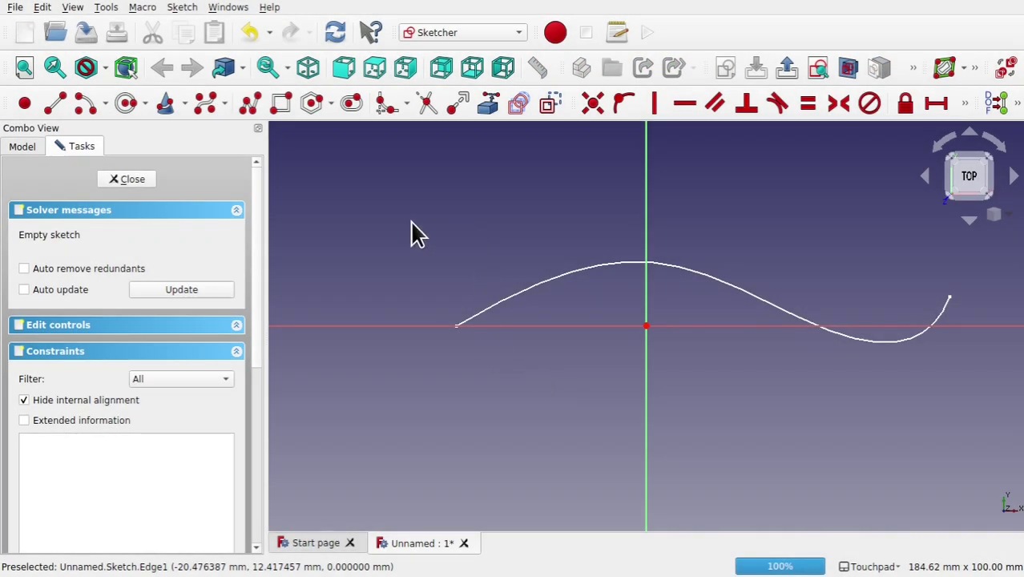
{"action": "left_click", "coordinate": [205, 111]}
{"action": "left_click", "coordinate": [456, 264]}
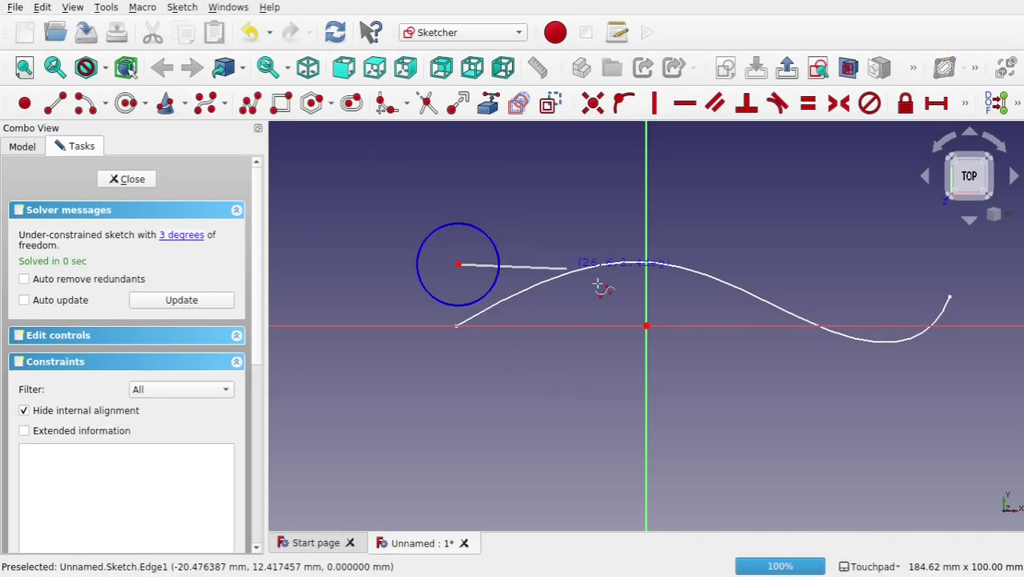
{"action": "left_click", "coordinate": [634, 310]}
{"action": "left_click", "coordinate": [738, 314]}
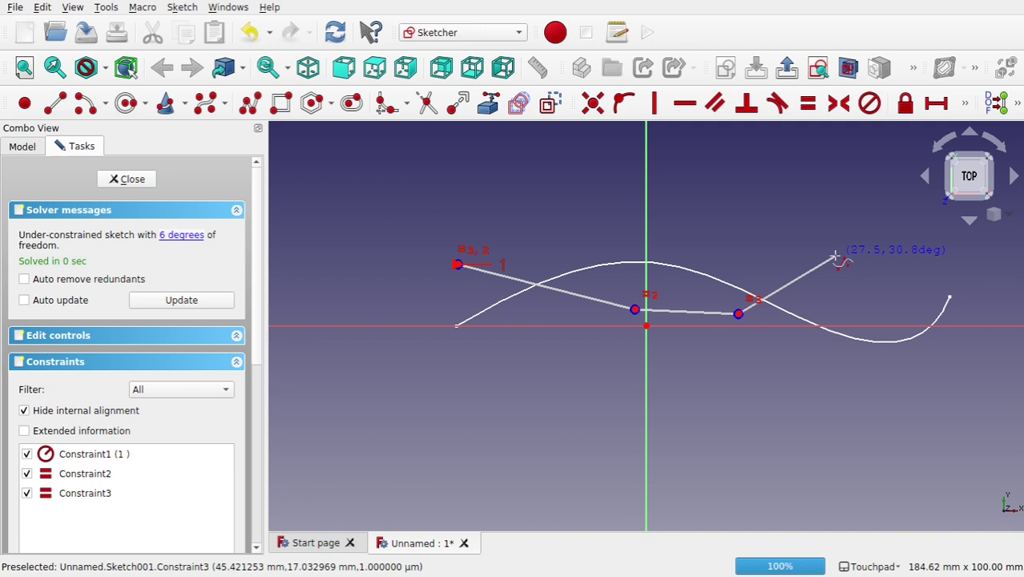
{"action": "left_click", "coordinate": [834, 256]}
{"action": "left_click", "coordinate": [953, 242]}
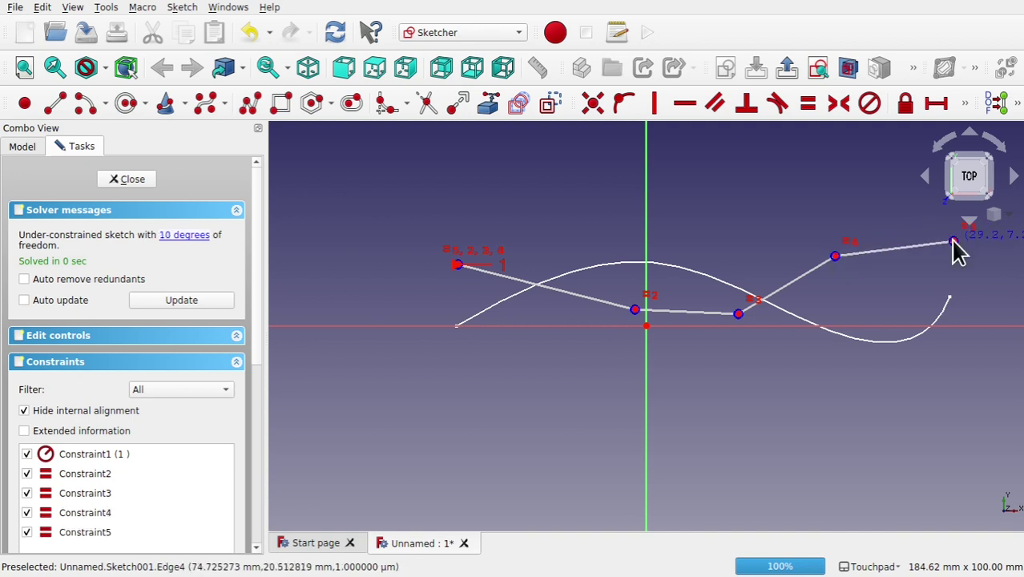
{"action": "right_click", "coordinate": [957, 252]}
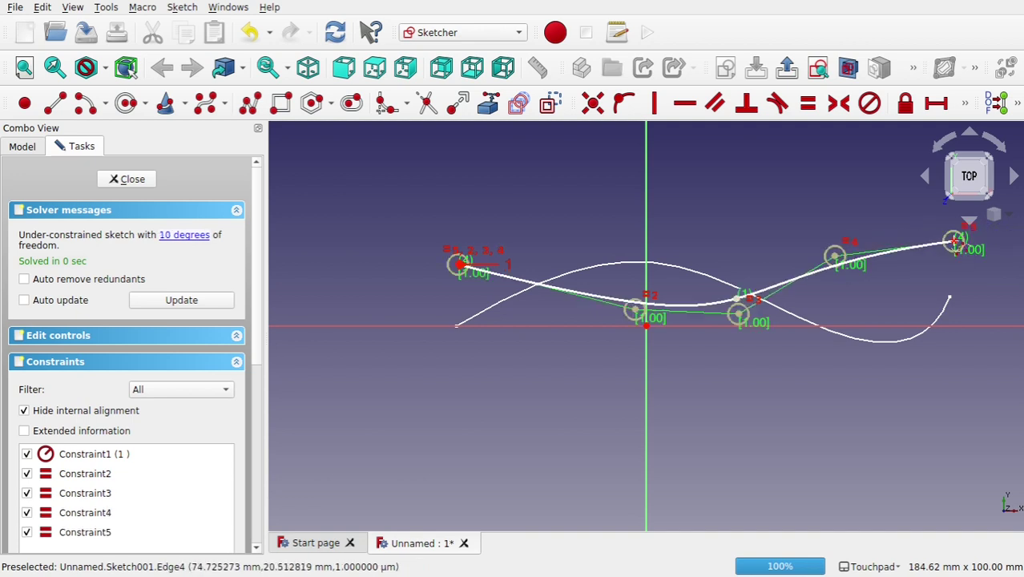
Close Sketch001 and draw a five-pole B-spline in a third XY-plane sketch.
{"action": "left_click", "coordinate": [140, 179]}
{"action": "left_click", "coordinate": [682, 167]}
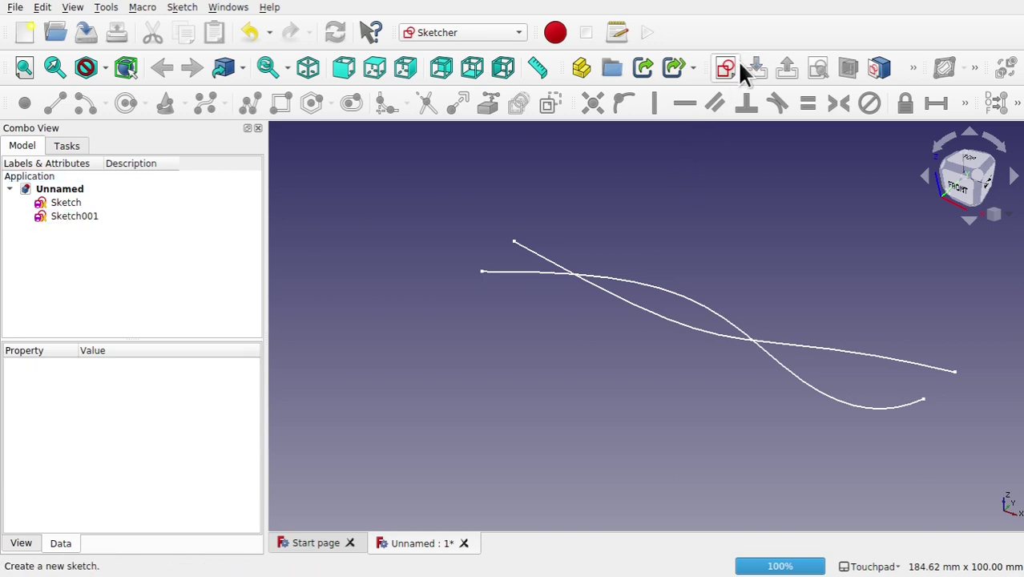
{"action": "left_click", "coordinate": [725, 67]}
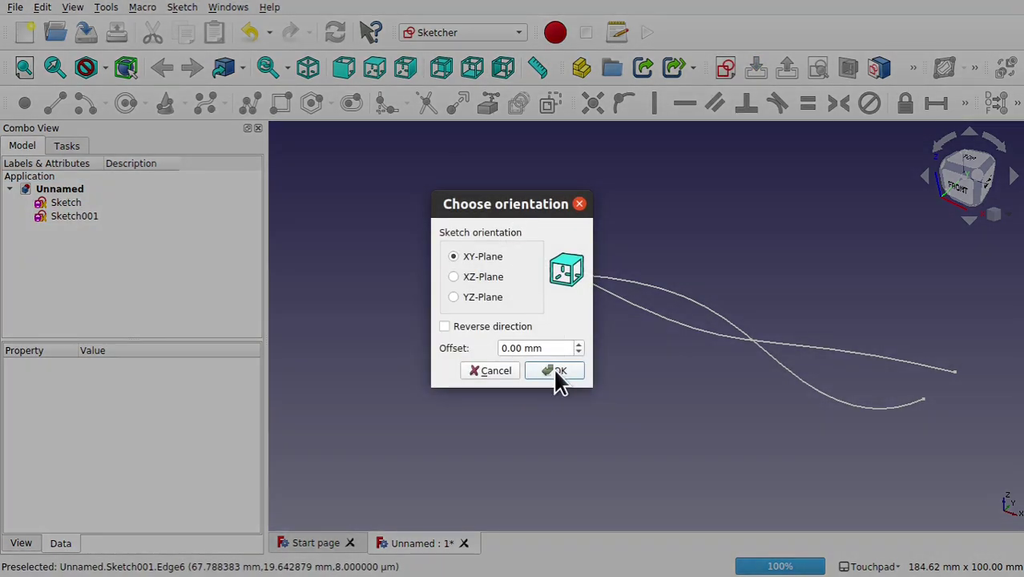
{"action": "left_click", "coordinate": [555, 368]}
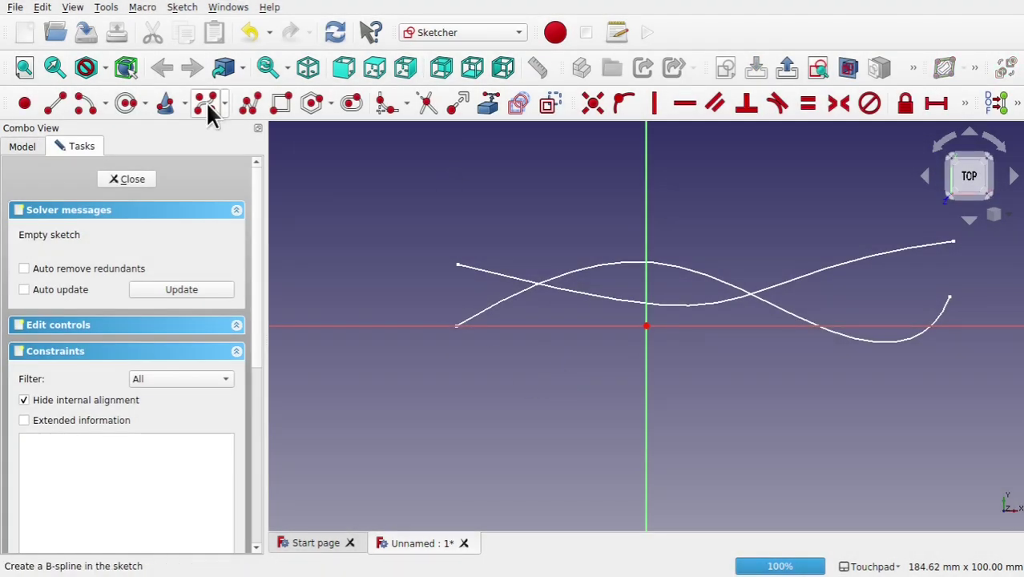
{"action": "left_click", "coordinate": [209, 104]}
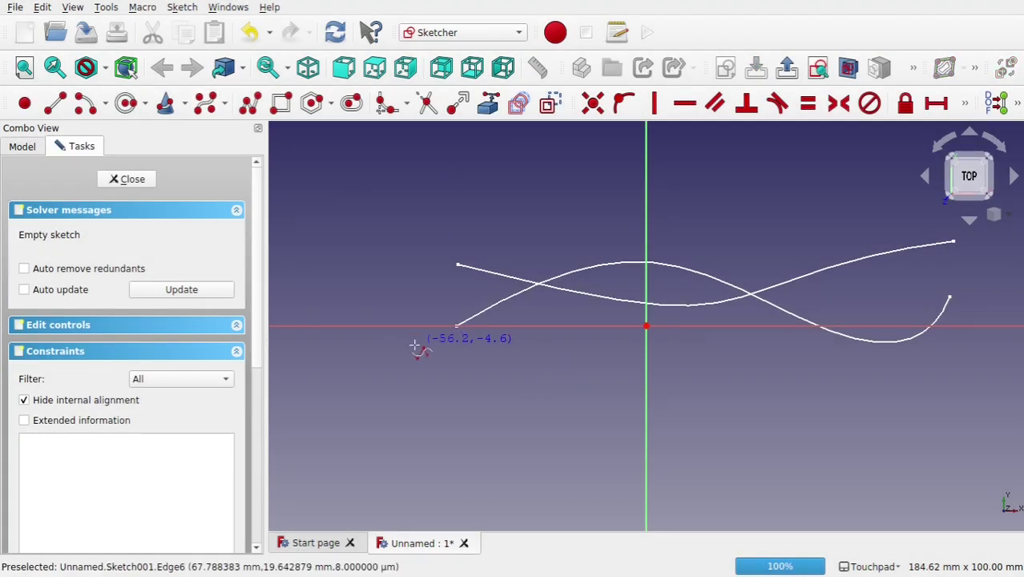
{"action": "left_click", "coordinate": [452, 303]}
{"action": "left_click", "coordinate": [580, 238]}
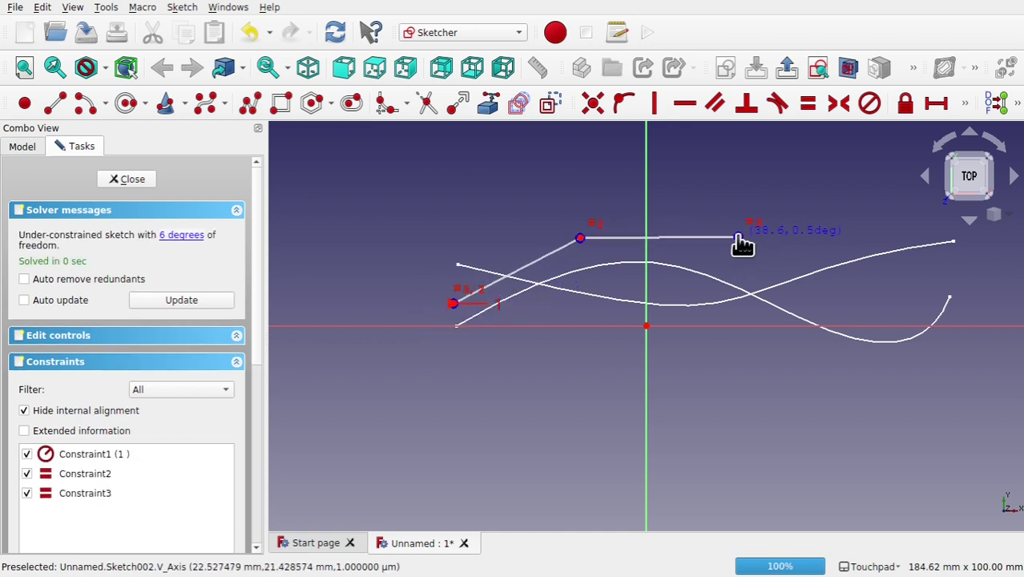
{"action": "left_click", "coordinate": [738, 237]}
{"action": "left_click", "coordinate": [853, 317]}
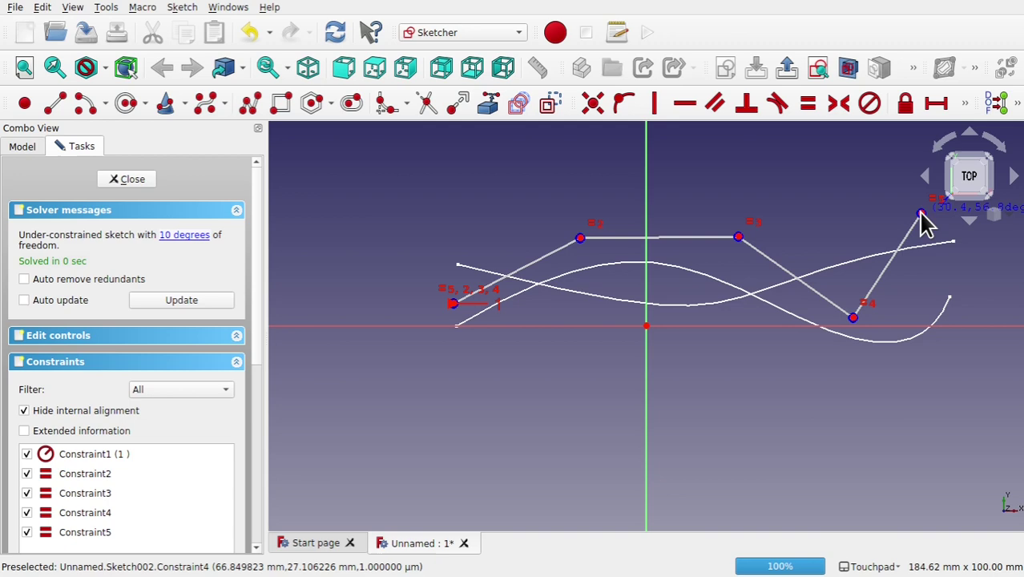
{"action": "left_click", "coordinate": [921, 213]}
{"action": "right_click", "coordinate": [921, 213]}
Close Sketch002, draw a four-pole B-spline in a fourth XY sketch, and close it.
{"action": "left_click", "coordinate": [132, 179]}
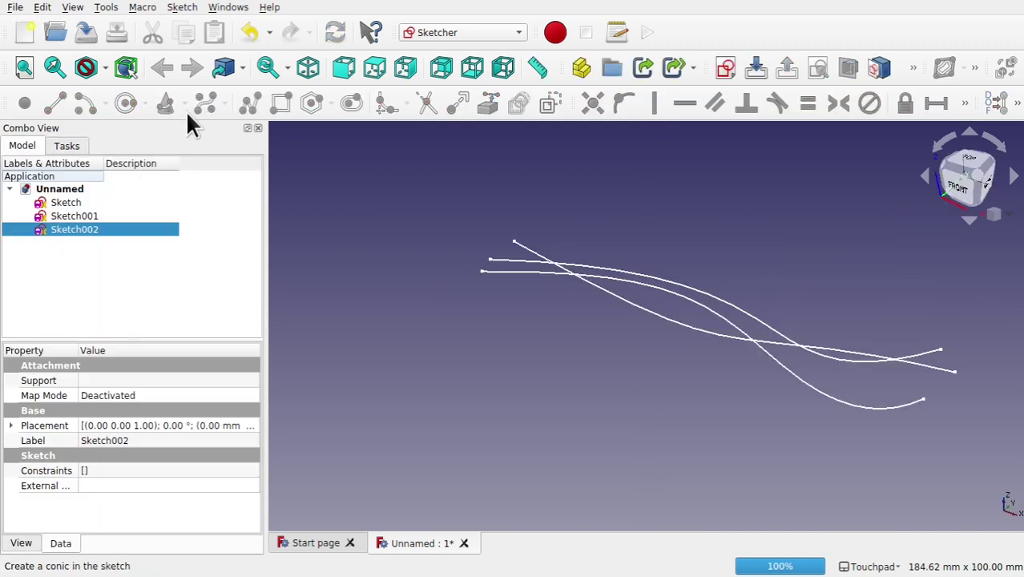
{"action": "left_click", "coordinate": [542, 144]}
{"action": "left_click", "coordinate": [725, 67]}
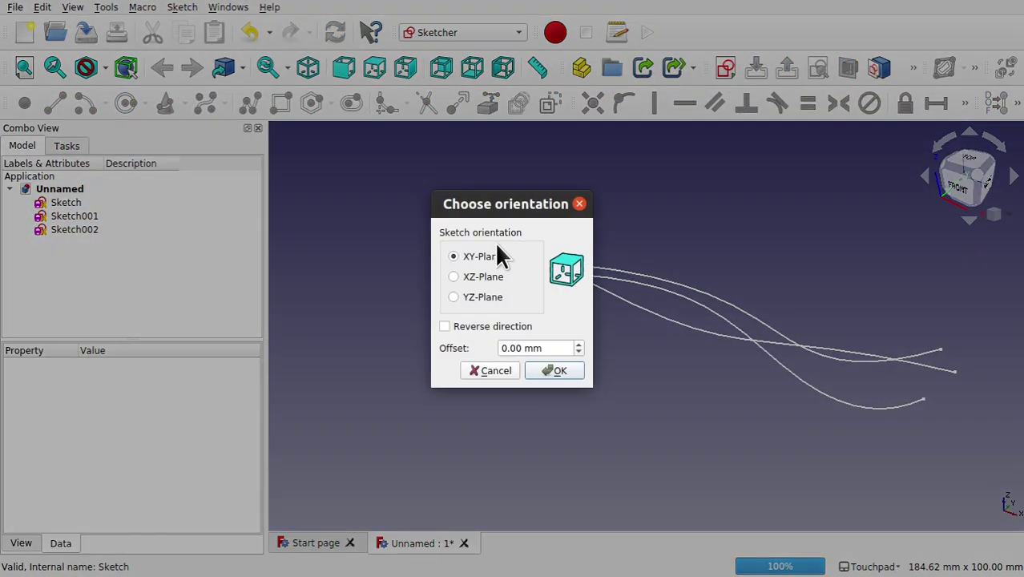
{"action": "left_click", "coordinate": [552, 367]}
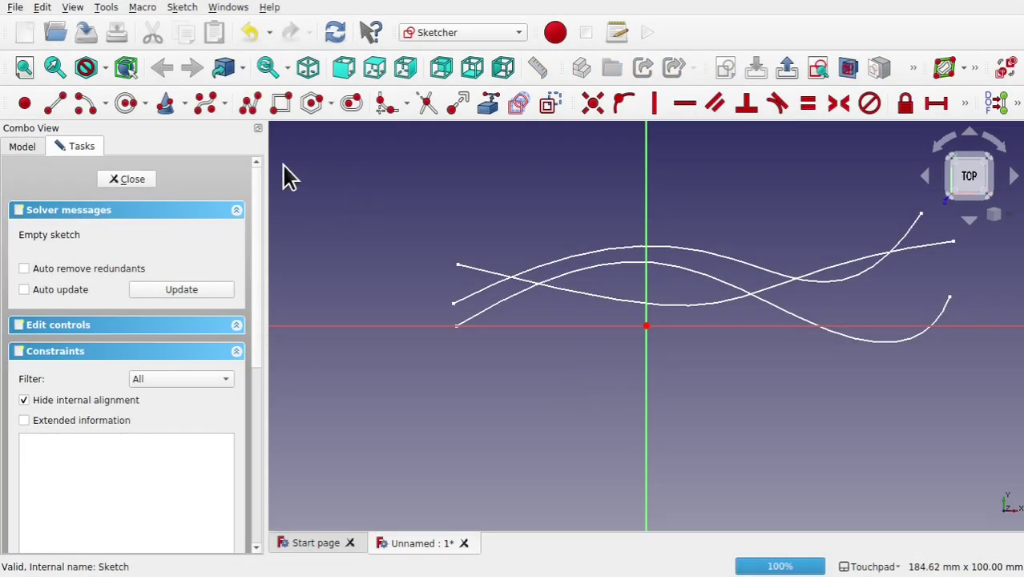
{"action": "left_click", "coordinate": [204, 104]}
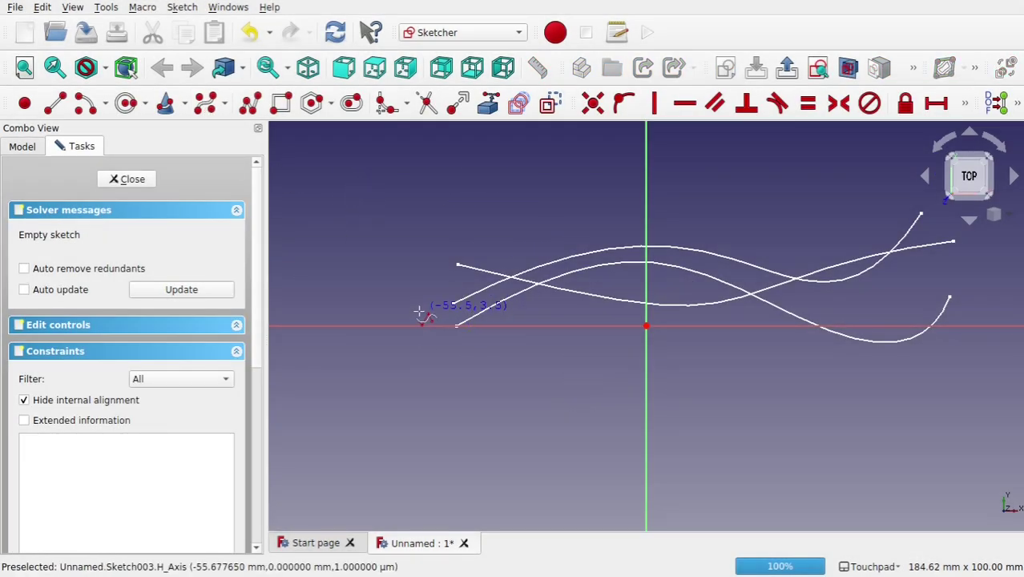
{"action": "left_click", "coordinate": [419, 311]}
{"action": "left_click", "coordinate": [613, 211]}
{"action": "left_click", "coordinate": [828, 188]}
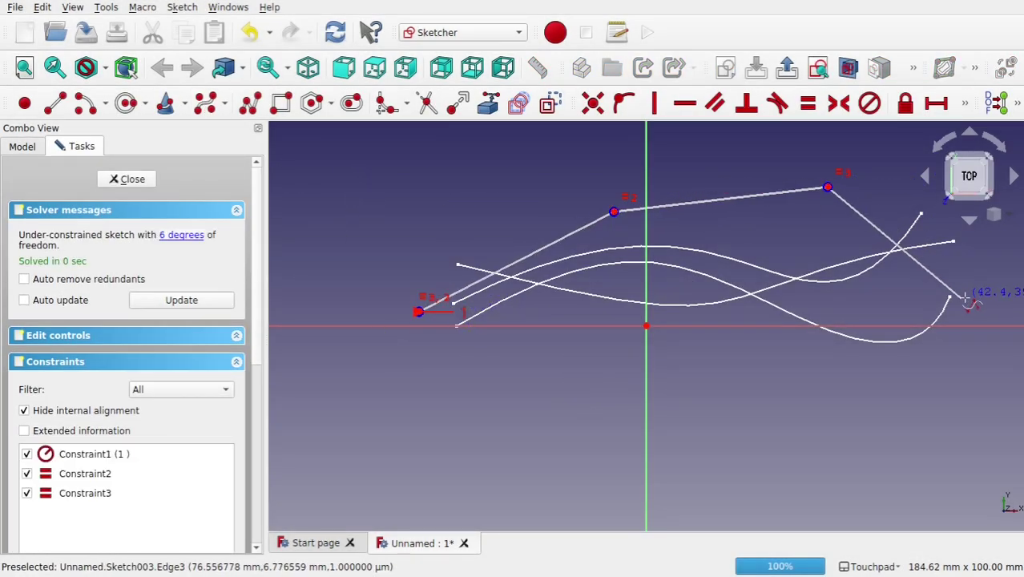
{"action": "left_click", "coordinate": [984, 287]}
{"action": "right_click", "coordinate": [983, 287]}
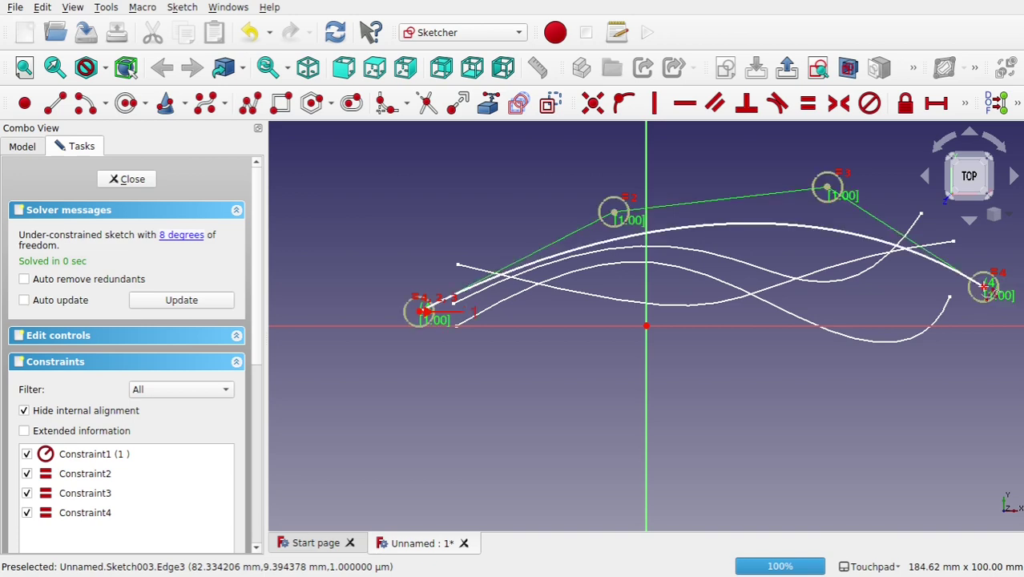
{"action": "left_click", "coordinate": [132, 180]}
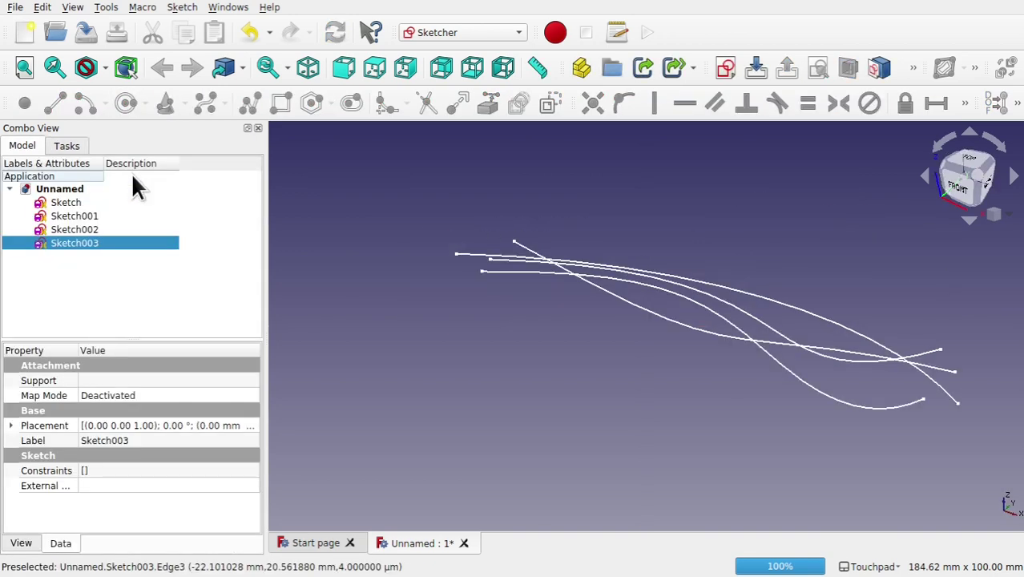
Set Sketch001's placement Z position to 20 mm.
{"action": "mouse_move", "coordinate": [587, 365]}
{"action": "middle_mouse_down"}
{"action": "mouse_move", "coordinate": [630, 379]}
{"action": "mouse_move", "coordinate": [489, 343]}
{"action": "mouse_move", "coordinate": [647, 367]}
{"action": "mouse_move", "coordinate": [743, 423]}
{"action": "mouse_move", "coordinate": [702, 316]}
{"action": "mouse_move", "coordinate": [642, 378]}
{"action": "mouse_move", "coordinate": [653, 311]}
{"action": "mouse_move", "coordinate": [633, 305]}
{"action": "middle_mouse_up"}
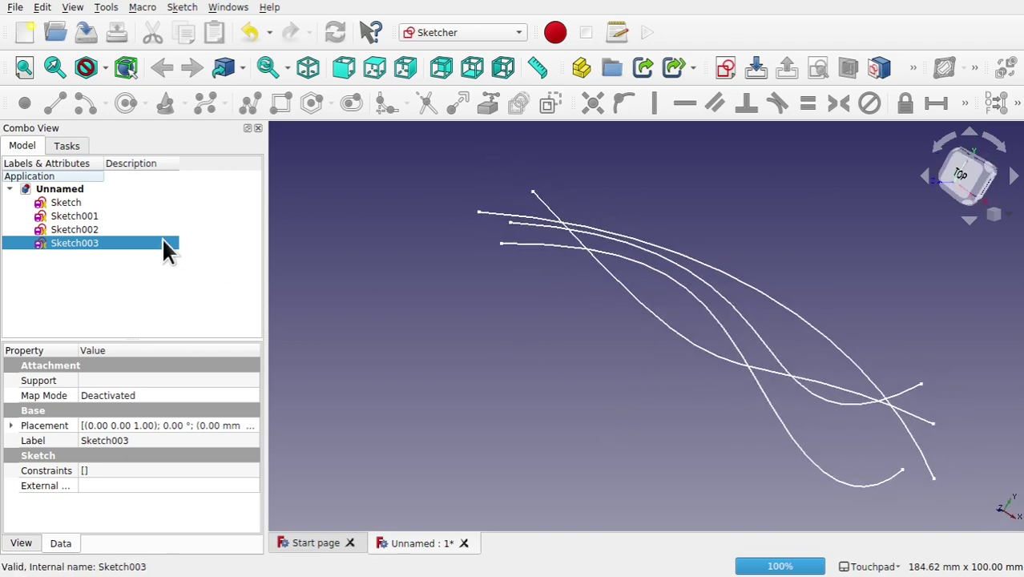
{"action": "left_click", "coordinate": [66, 202]}
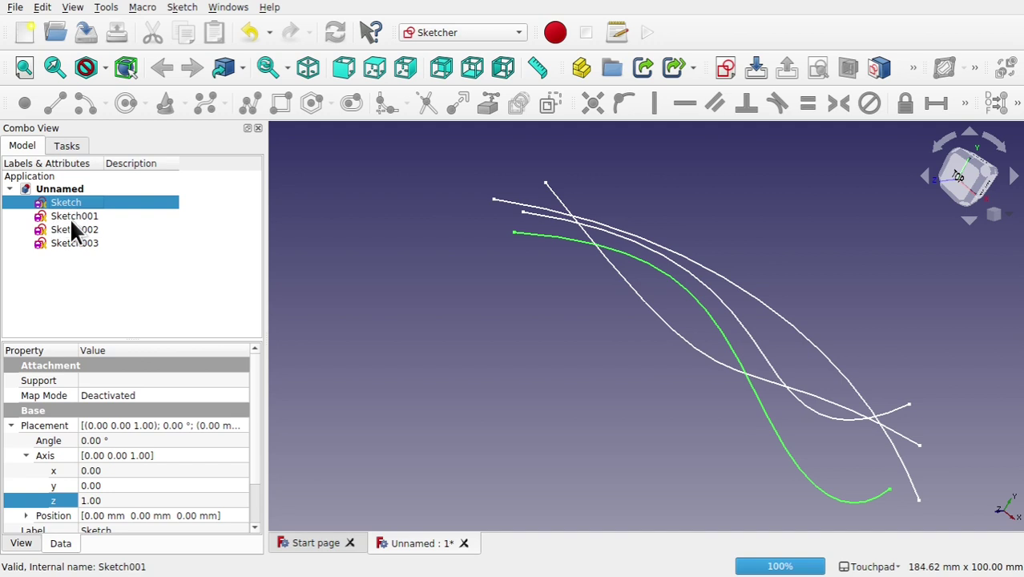
{"action": "left_click", "coordinate": [75, 216]}
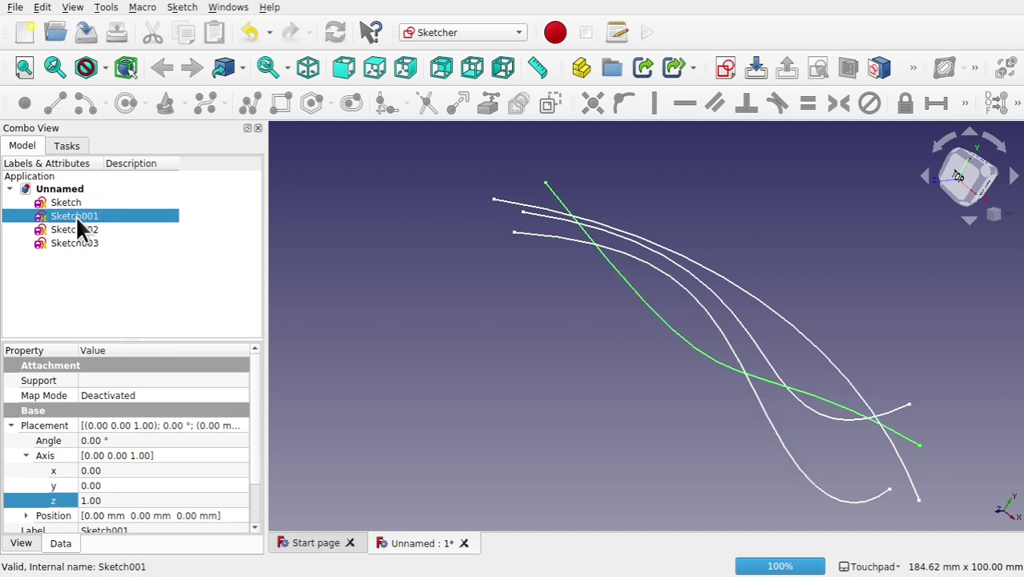
{"action": "mouse_move", "coordinate": [986, 512]}
{"action": "middle_mouse_down"}
{"action": "mouse_move", "coordinate": [864, 441]}
{"action": "mouse_move", "coordinate": [850, 402]}
{"action": "mouse_move", "coordinate": [904, 411]}
{"action": "middle_mouse_up"}
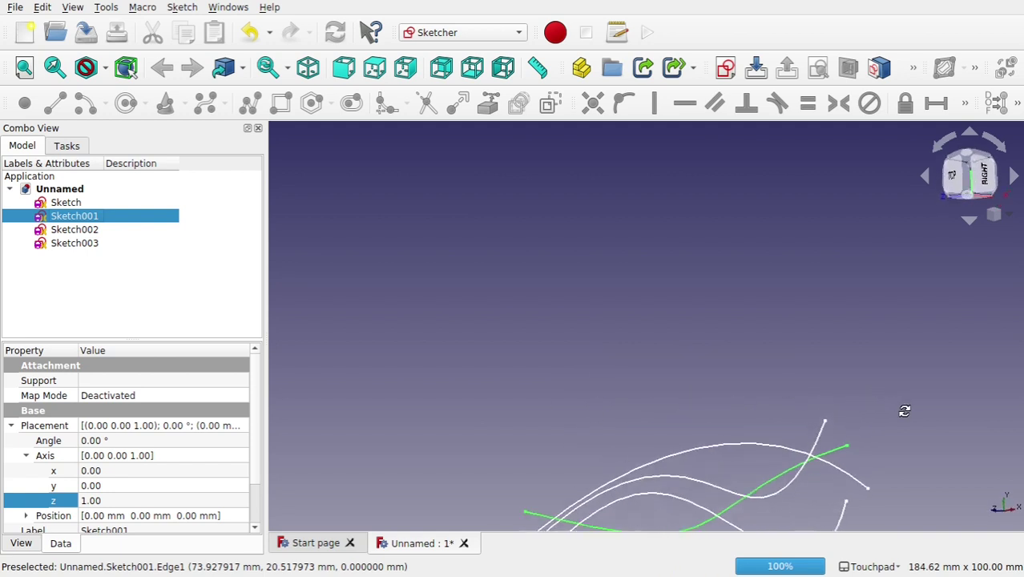
{"action": "left_click", "coordinate": [956, 180]}
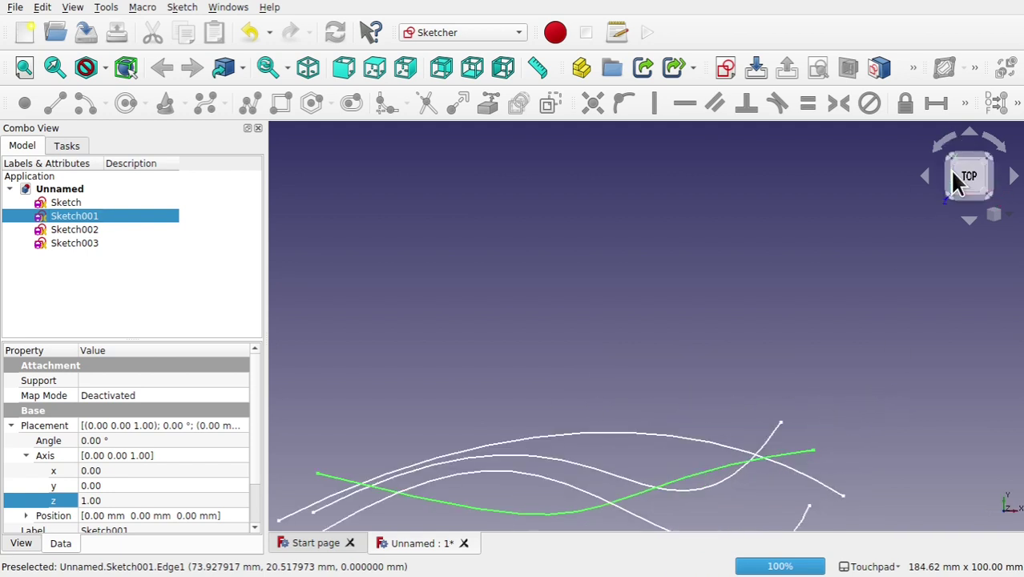
{"action": "mouse_move", "coordinate": [638, 513]}
{"action": "middle_mouse_down"}
{"action": "mouse_move", "coordinate": [636, 445]}
{"action": "mouse_move", "coordinate": [669, 360]}
{"action": "mouse_move", "coordinate": [665, 402]}
{"action": "middle_mouse_up"}
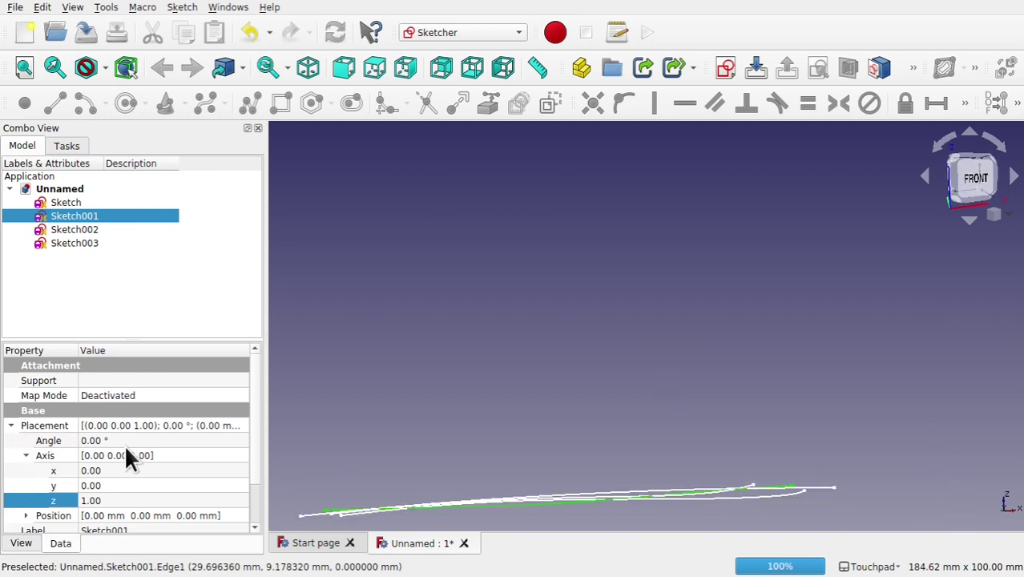
{"action": "left_click", "coordinate": [27, 516]}
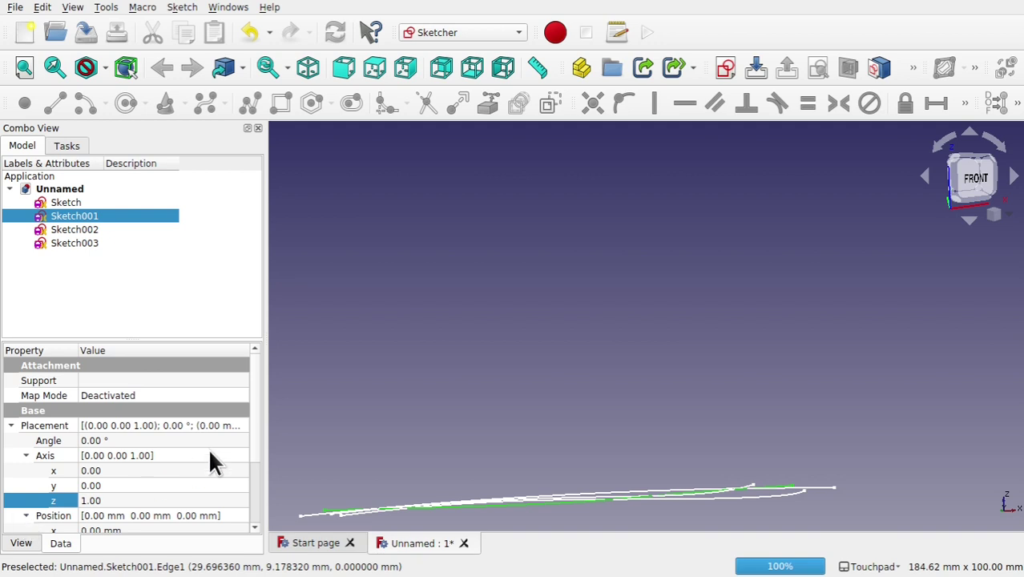
{"action": "scroll", "coordinate": [256, 491], "scroll_direction": "down", "scroll_amount": 2}
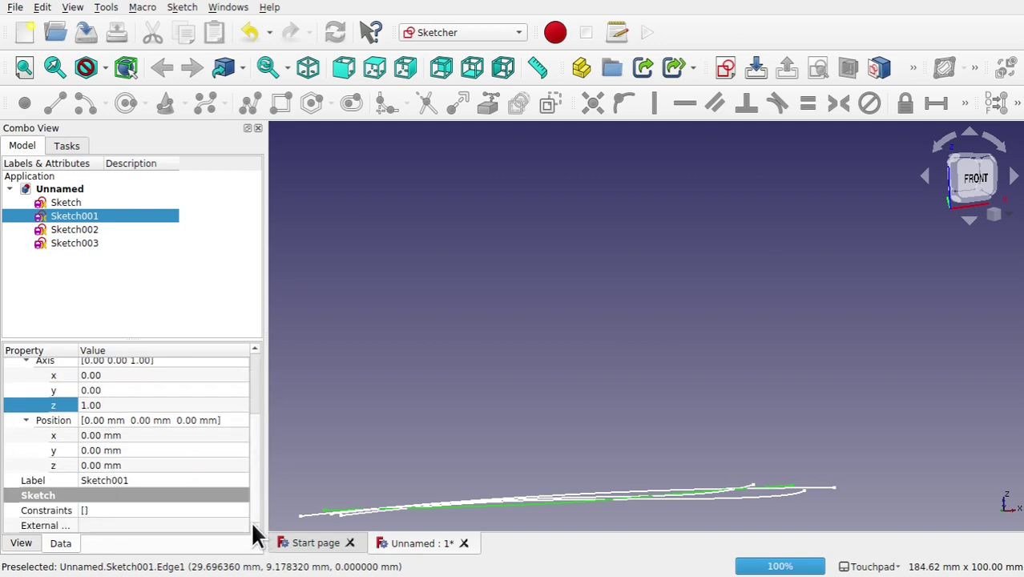
{"action": "left_click", "coordinate": [134, 464]}
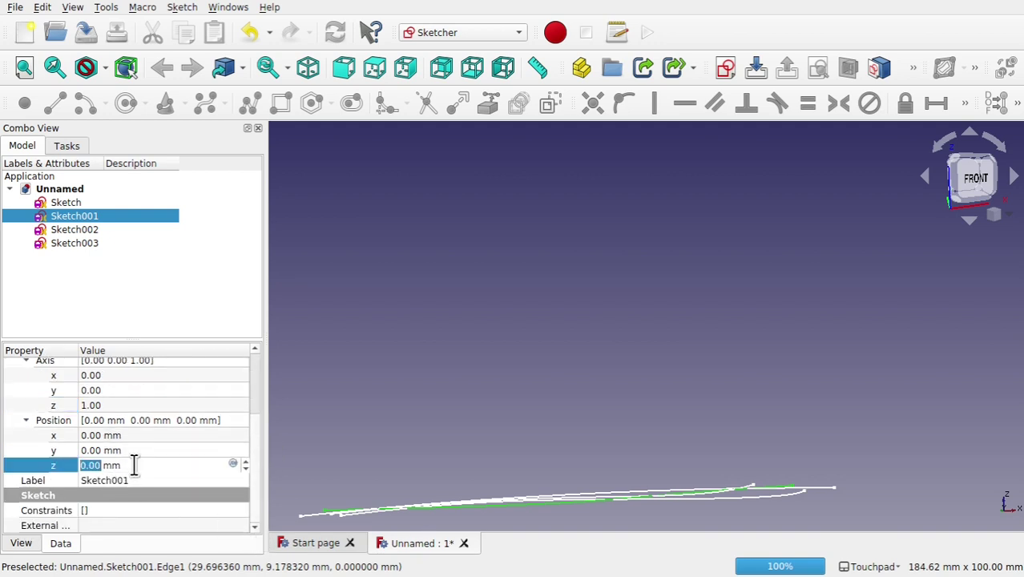
{"action": "scroll", "coordinate": [133, 464], "scroll_direction": "up", "scroll_amount": 19}
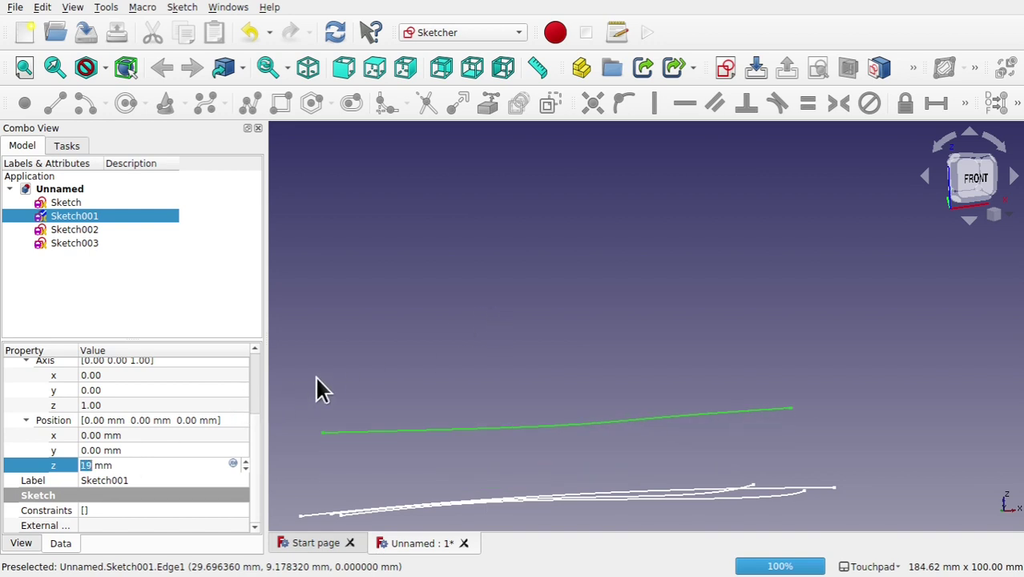
{"action": "type", "text": "20"}
{"action": "key", "text": "Return"}
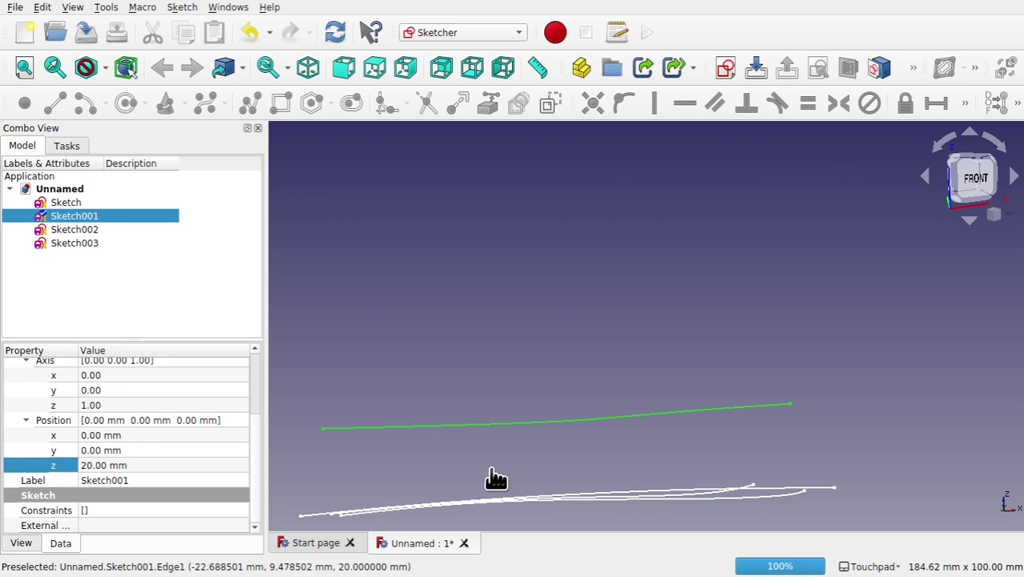
{"action": "left_click", "coordinate": [496, 465]}
Set Sketch002's Z position to 40 mm and Sketch003's to 60 mm.
{"action": "left_click", "coordinate": [68, 229]}
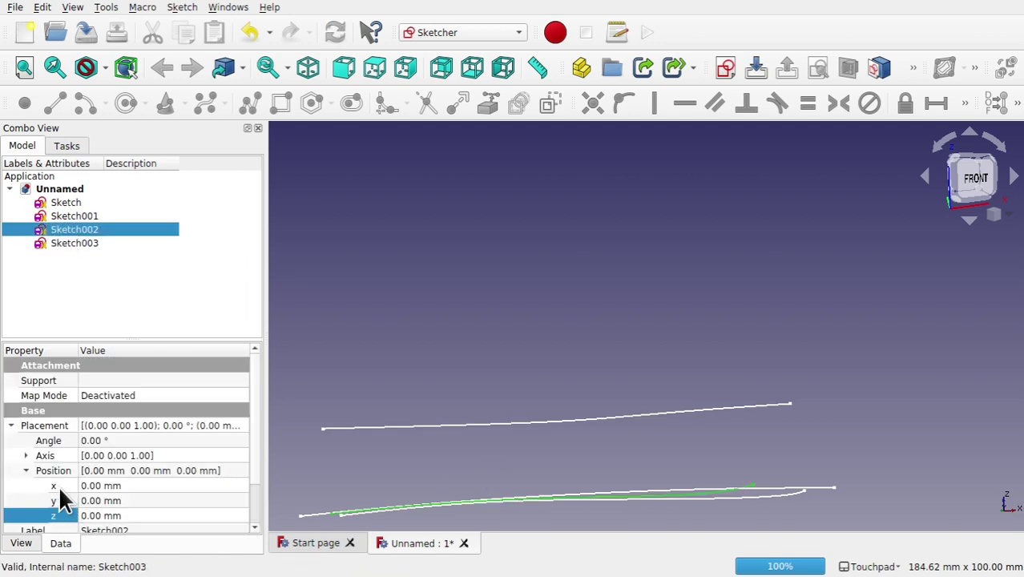
{"action": "left_click", "coordinate": [140, 515]}
{"action": "type", "text": "2"}
{"action": "key", "text": "BackSpace"}
{"action": "type", "text": "4"}
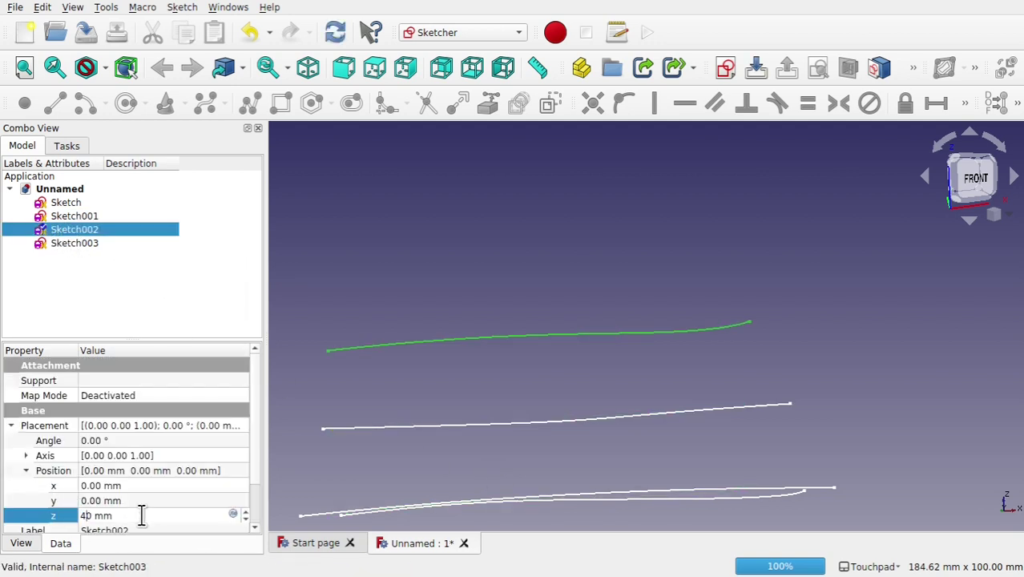
{"action": "left_click", "coordinate": [81, 249]}
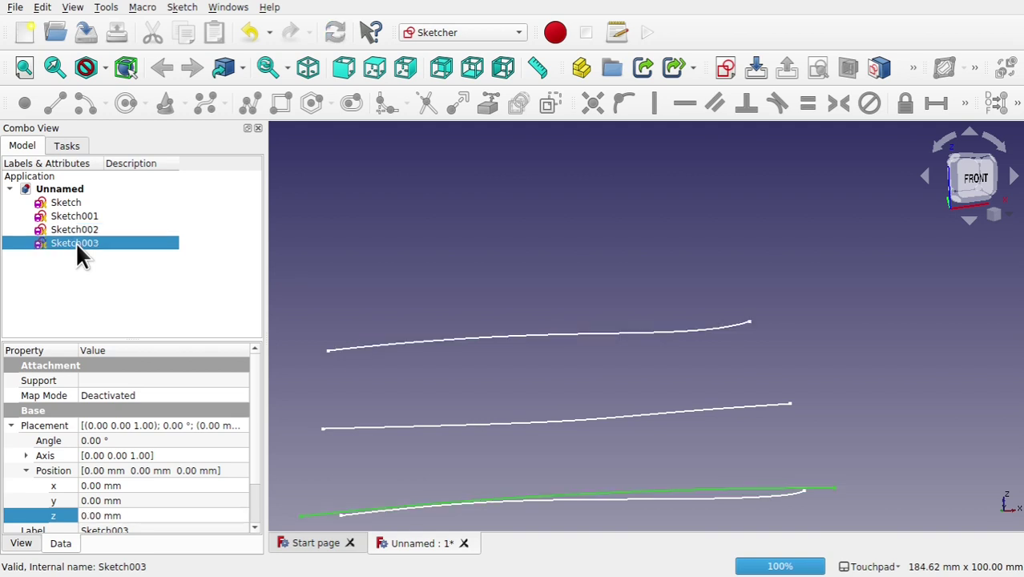
{"action": "left_click", "coordinate": [128, 515]}
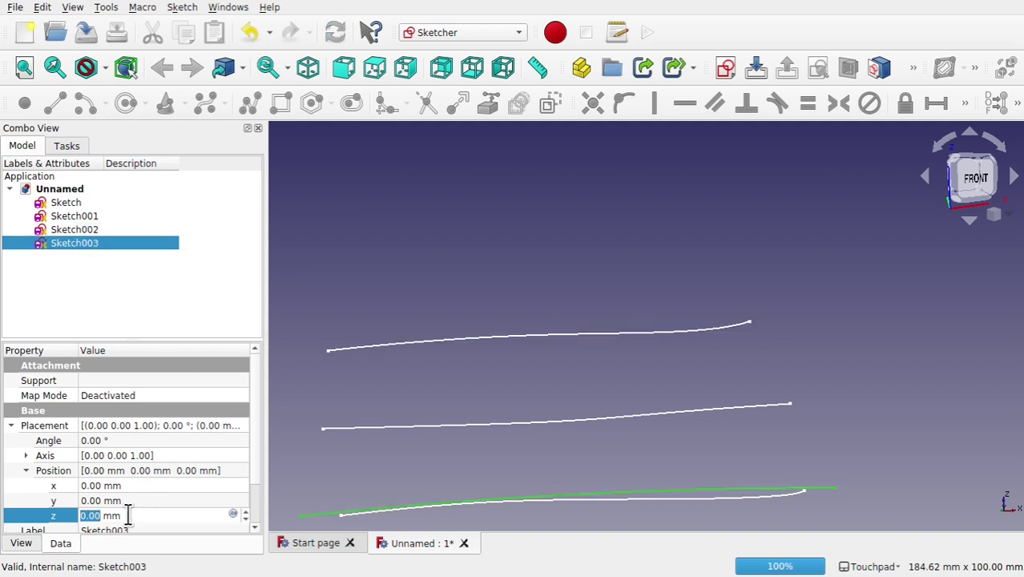
{"action": "type", "text": "60"}
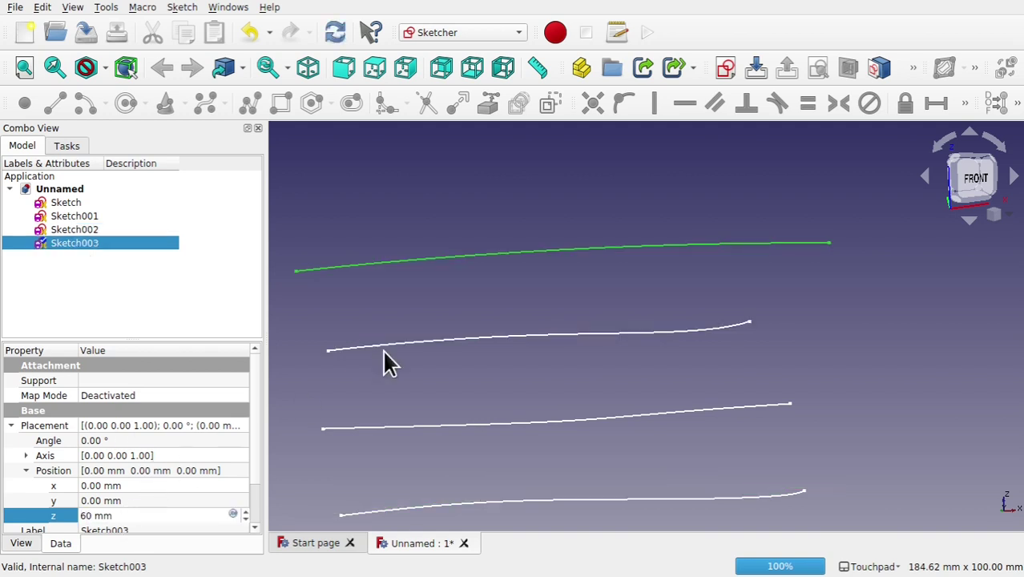
{"action": "left_click", "coordinate": [552, 290]}
{"action": "mouse_move", "coordinate": [566, 275]}
{"action": "left_mouse_down", "text": "alt"}
{"action": "mouse_move", "coordinate": [608, 248]}
{"action": "mouse_move", "coordinate": [676, 309]}
{"action": "mouse_move", "coordinate": [640, 279]}
{"action": "mouse_move", "coordinate": [635, 397]}
{"action": "mouse_move", "coordinate": [638, 384]}
{"action": "left_mouse_up", "text": "alt"}
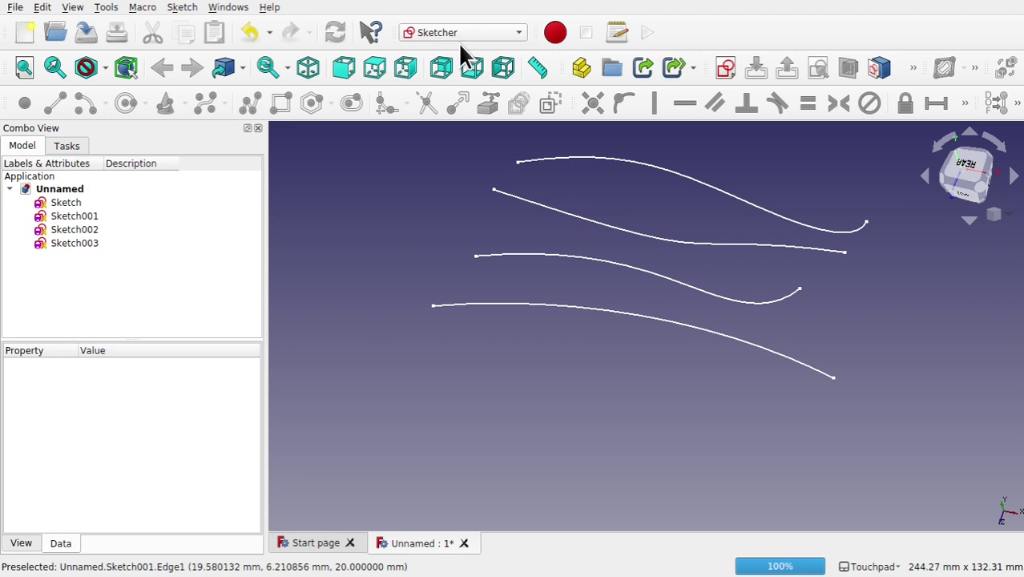
Pick Curves from the workbench list and orbit around the four stacked curves.
{"action": "left_click", "coordinate": [440, 32]}
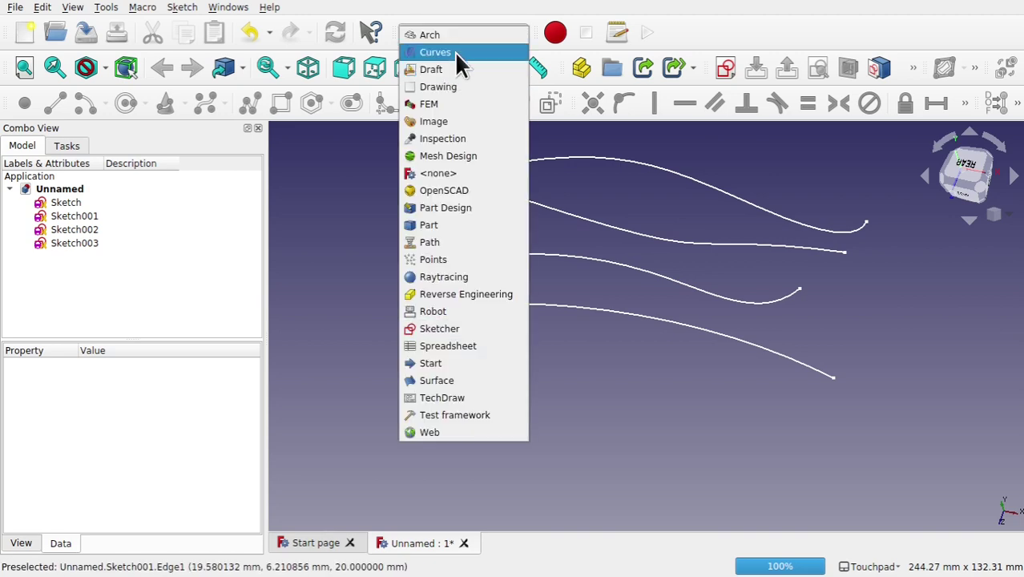
{"action": "left_click", "coordinate": [453, 52]}
{"action": "mouse_move", "coordinate": [692, 290]}
{"action": "left_mouse_down", "text": "alt"}
{"action": "mouse_move", "coordinate": [716, 237]}
{"action": "mouse_move", "coordinate": [736, 256]}
{"action": "mouse_move", "coordinate": [718, 292]}
{"action": "mouse_move", "coordinate": [722, 267]}
{"action": "mouse_move", "coordinate": [697, 270]}
{"action": "mouse_move", "coordinate": [485, 331]}
{"action": "left_mouse_up", "text": "alt"}
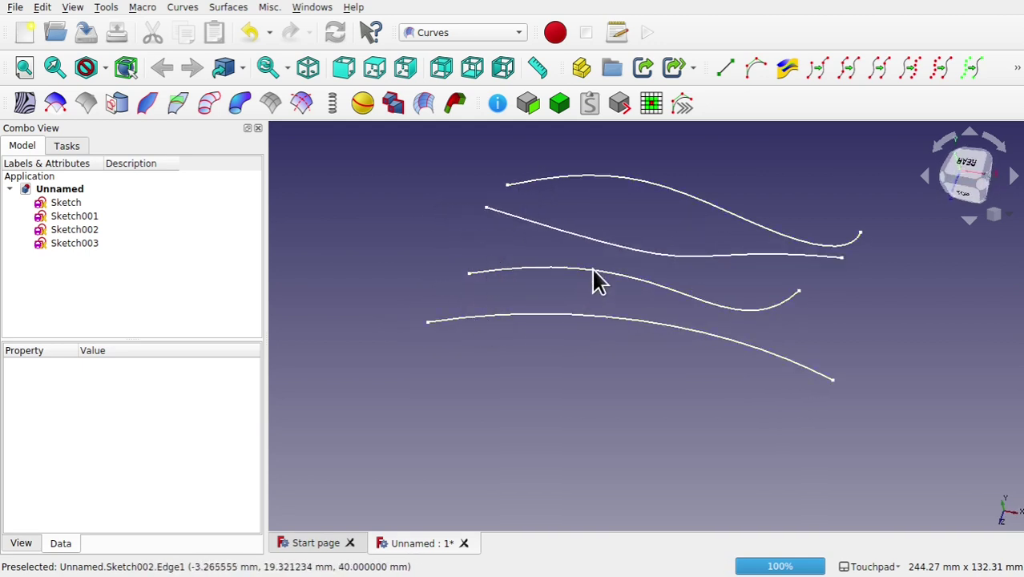
{"action": "mouse_move", "coordinate": [706, 304]}
{"action": "left_mouse_down", "text": "alt"}
{"action": "mouse_move", "coordinate": [739, 212]}
{"action": "mouse_move", "coordinate": [667, 313]}
{"action": "mouse_move", "coordinate": [752, 258]}
{"action": "left_mouse_up", "text": "alt"}
{"action": "mouse_move", "coordinate": [817, 391]}
{"action": "left_mouse_down", "text": "alt"}
{"action": "mouse_move", "coordinate": [772, 379]}
{"action": "mouse_move", "coordinate": [742, 282]}
{"action": "left_mouse_up", "text": "alt"}
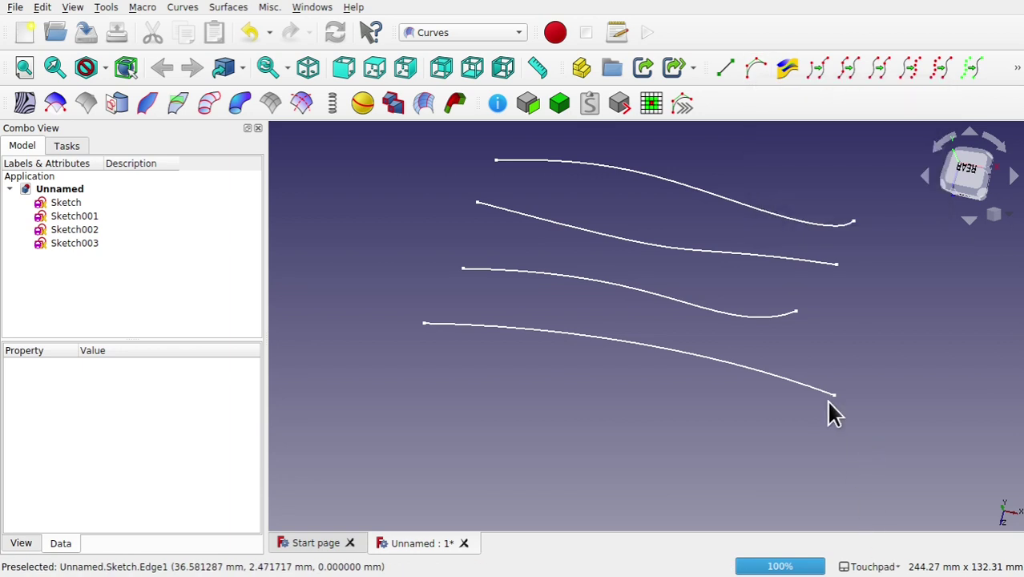
Select all four sketches and set their View Point Size to 10.
{"action": "left_click", "coordinate": [68, 202]}
{"action": "left_click", "coordinate": [76, 242], "text": "shift"}
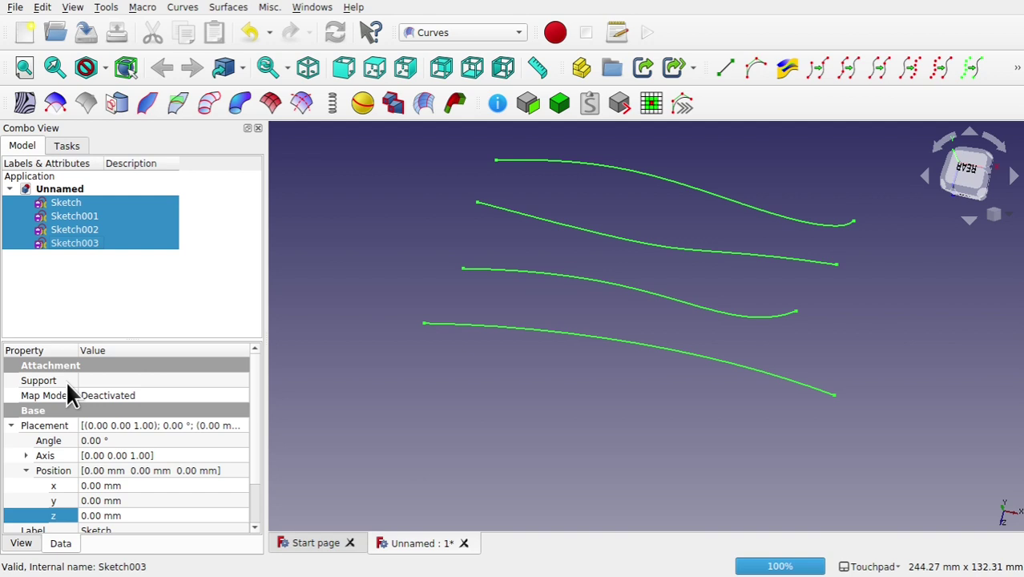
{"action": "left_click", "coordinate": [22, 543]}
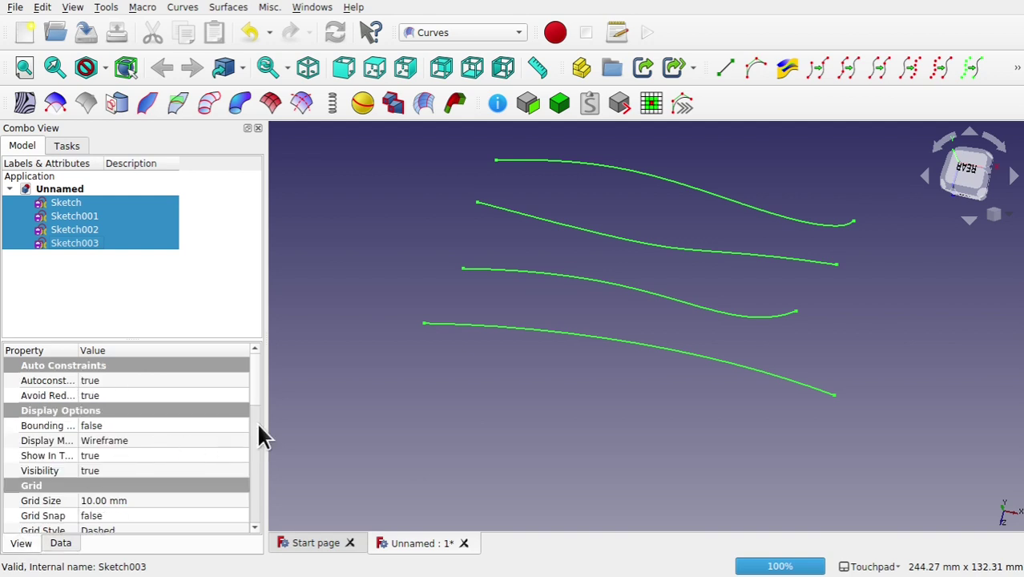
{"action": "left_click_drag", "start_coordinate": [251, 392], "coordinate": [254, 464]}
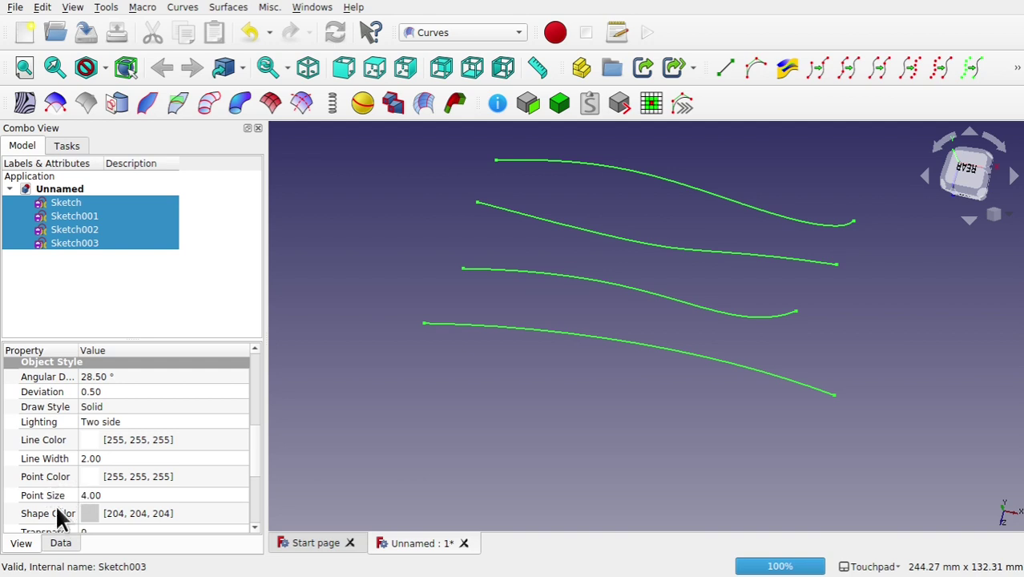
{"action": "left_click", "coordinate": [158, 494]}
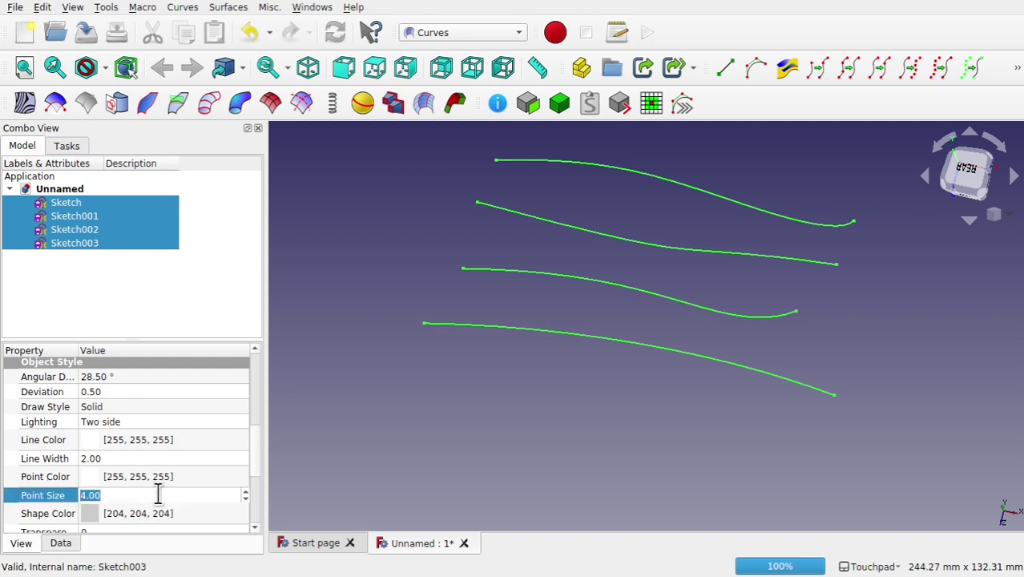
{"action": "scroll", "coordinate": [157, 494], "scroll_direction": "up", "scroll_amount": 3}
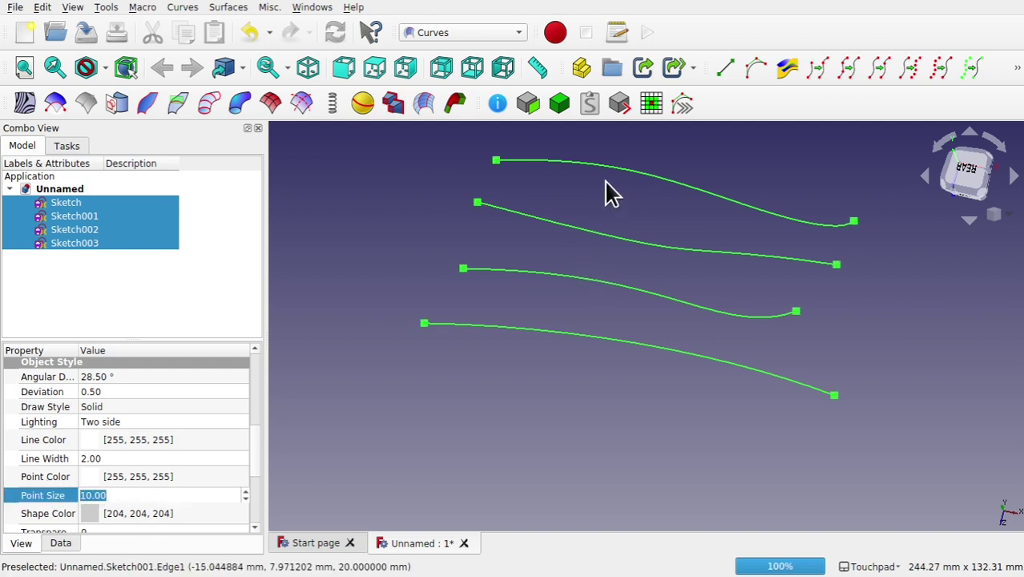
{"action": "left_click", "coordinate": [688, 405]}
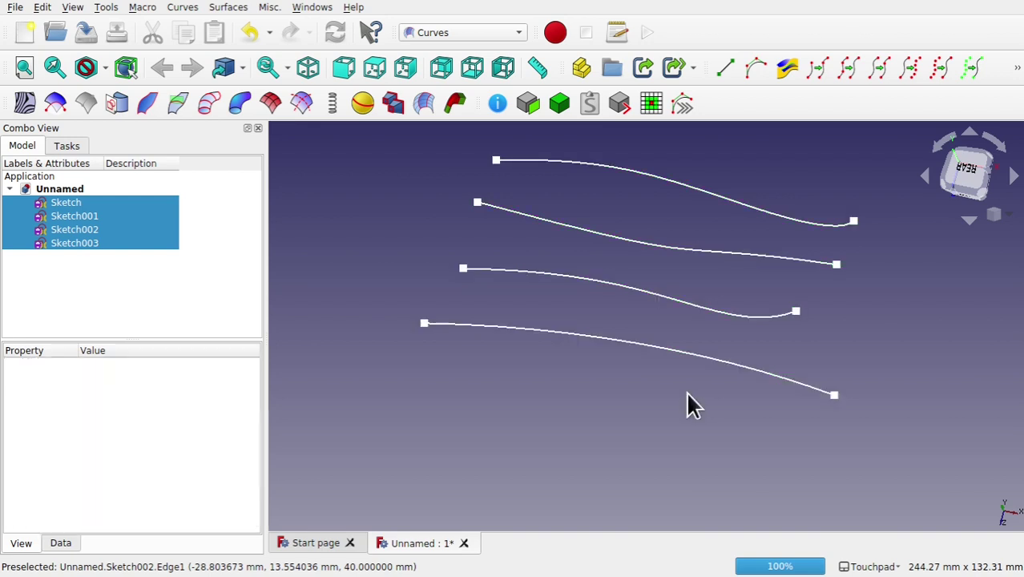
Create a freehand B-spline through the four curves' right endpoints, top to bottom.
{"action": "left_click", "coordinate": [853, 222]}
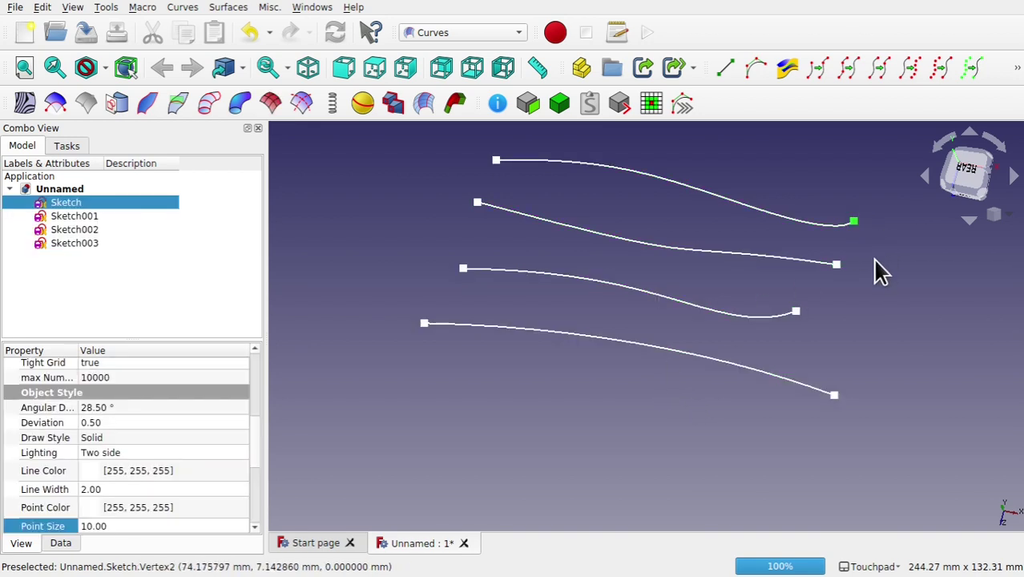
{"action": "left_click", "coordinate": [832, 267], "text": "ctrl"}
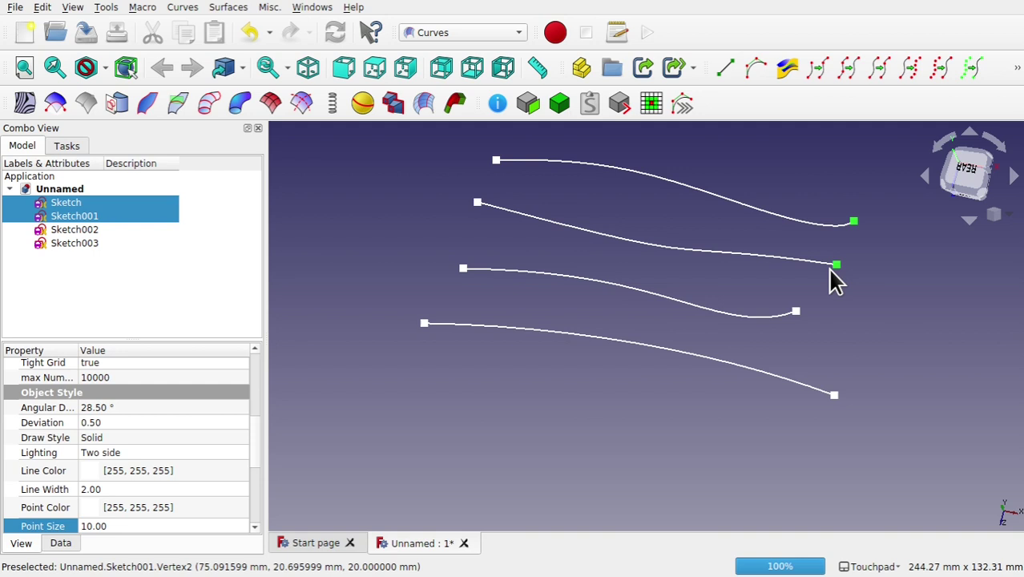
{"action": "left_click", "coordinate": [796, 312], "text": "ctrl"}
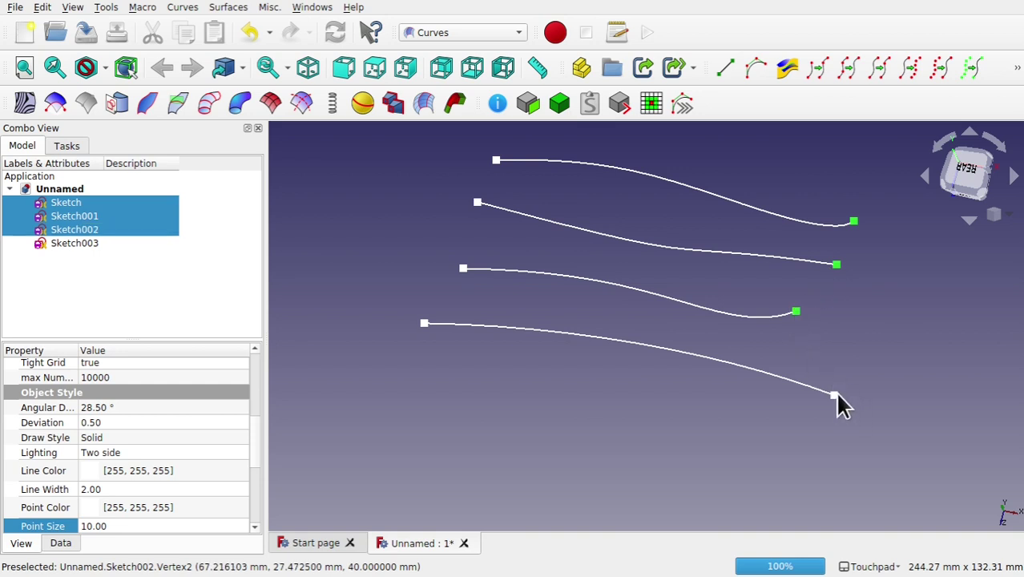
{"action": "left_click", "coordinate": [833, 395], "text": "ctrl"}
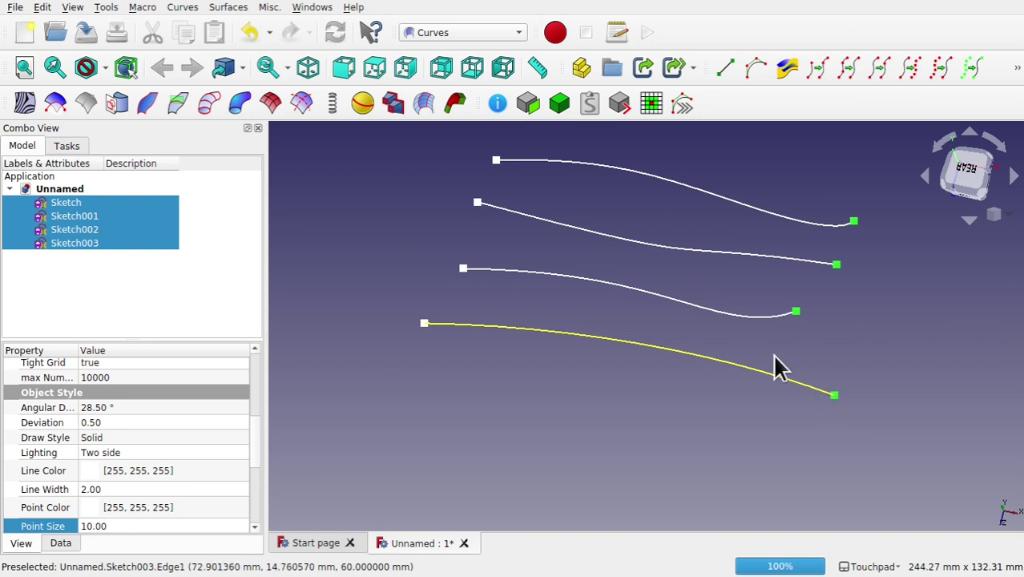
{"action": "left_click", "coordinate": [754, 71]}
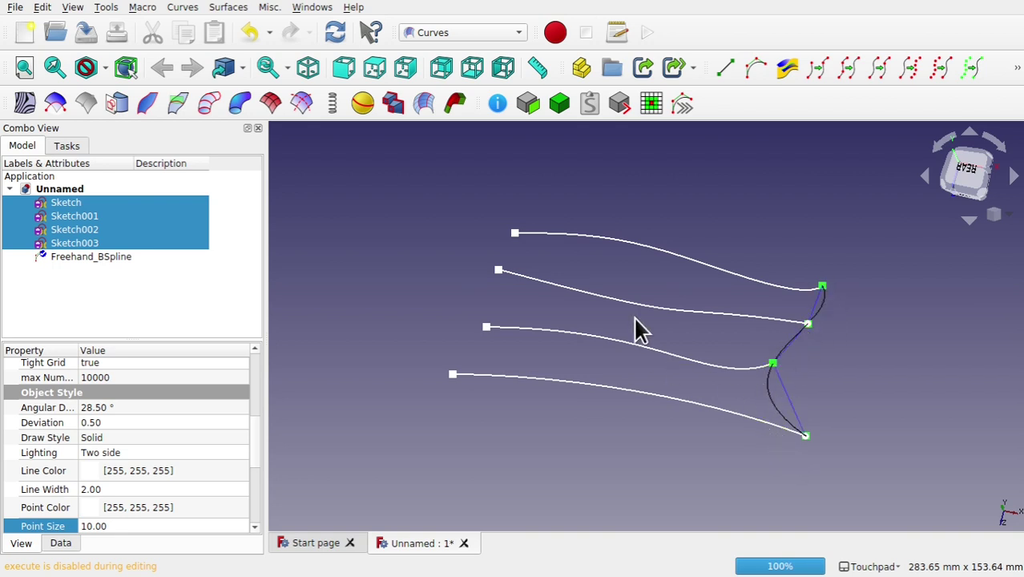
{"action": "scroll", "coordinate": [633, 330], "scroll_direction": "up", "scroll_amount": 2}
{"action": "left_click", "coordinate": [561, 241]}
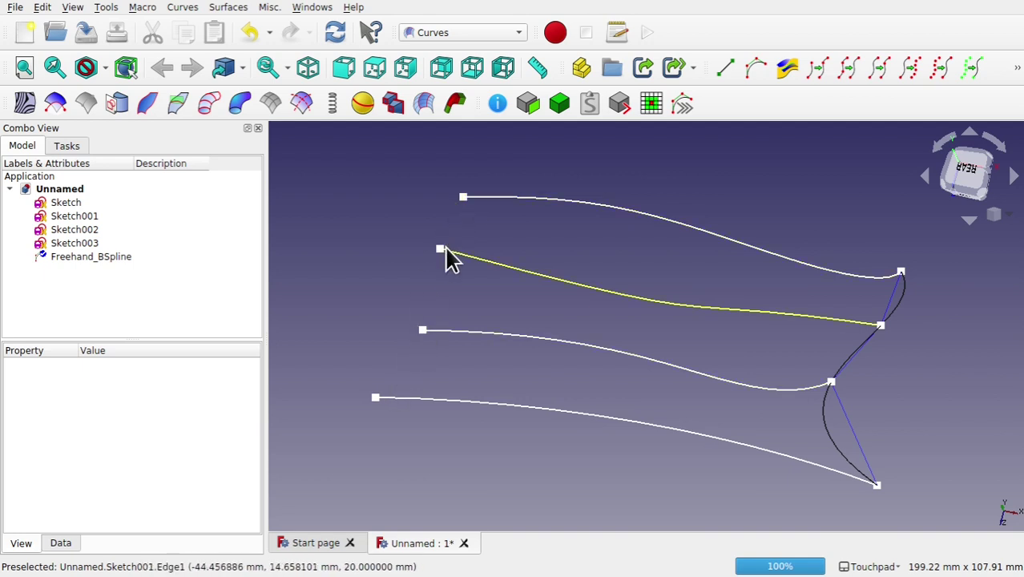
{"action": "left_click", "coordinate": [422, 330]}
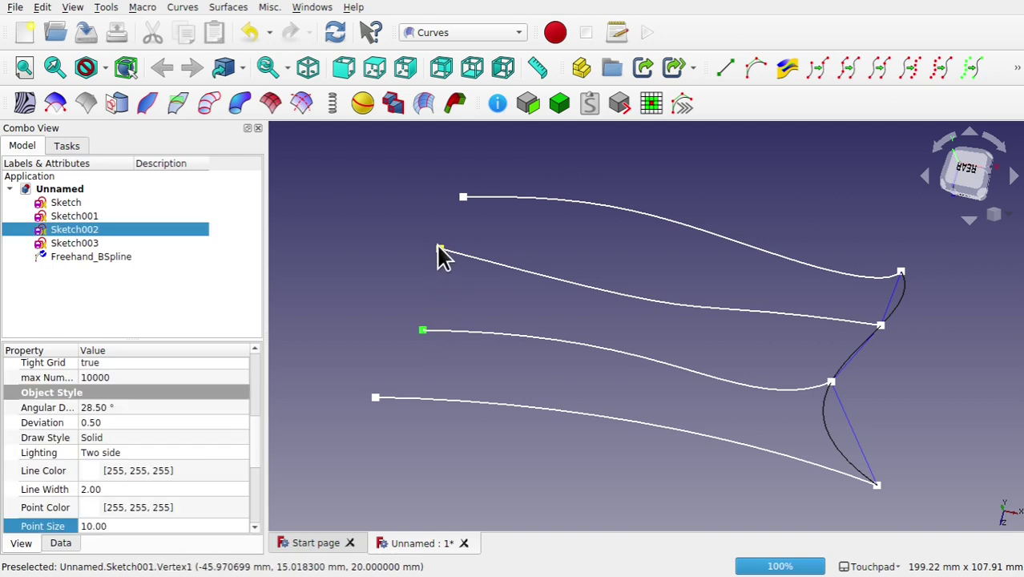
{"action": "left_click", "coordinate": [440, 250], "text": "ctrl"}
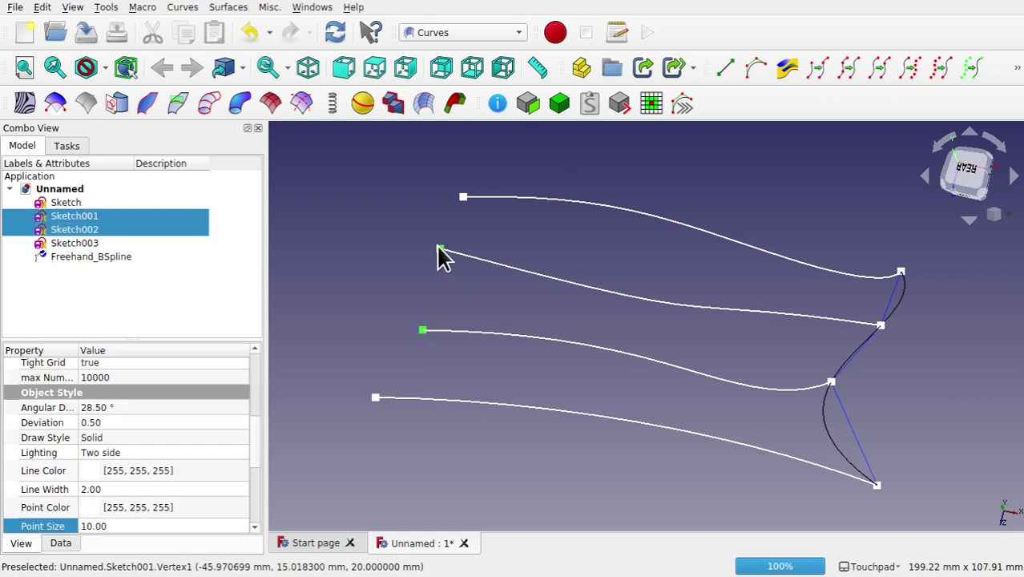
{"action": "left_click", "coordinate": [376, 397], "text": "ctrl"}
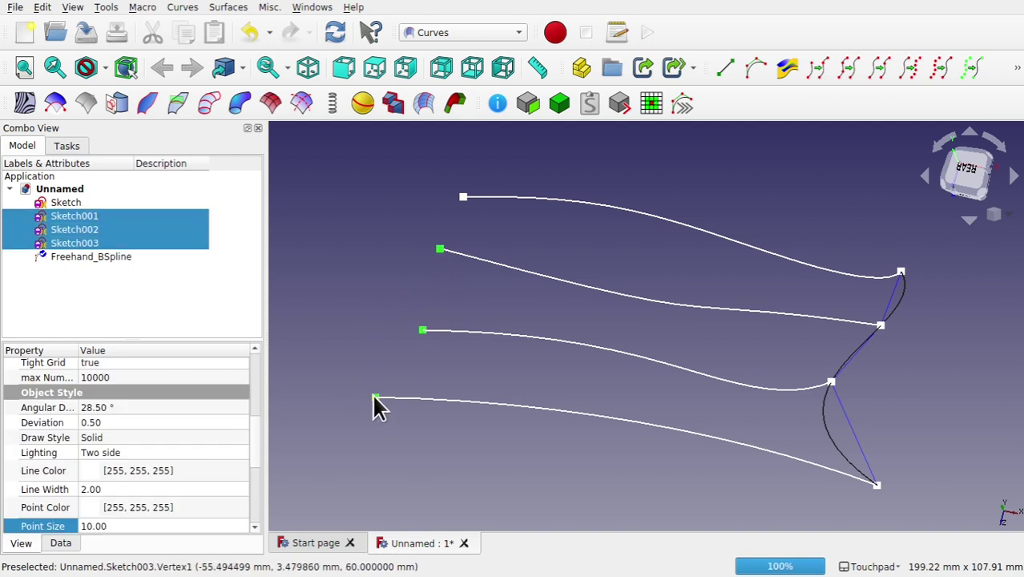
{"action": "left_click", "coordinate": [463, 196], "text": "ctrl"}
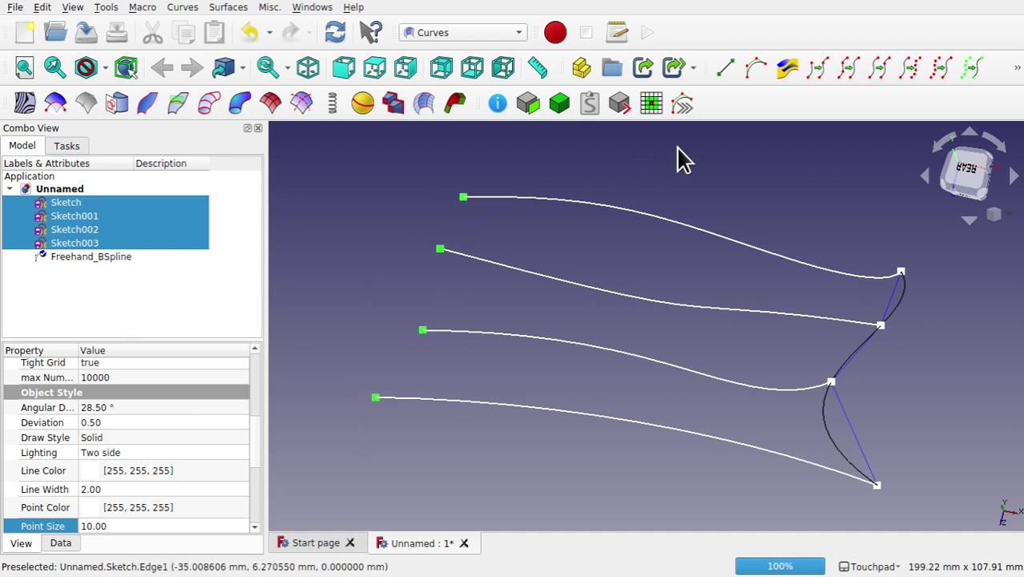
{"action": "left_click", "coordinate": [755, 67]}
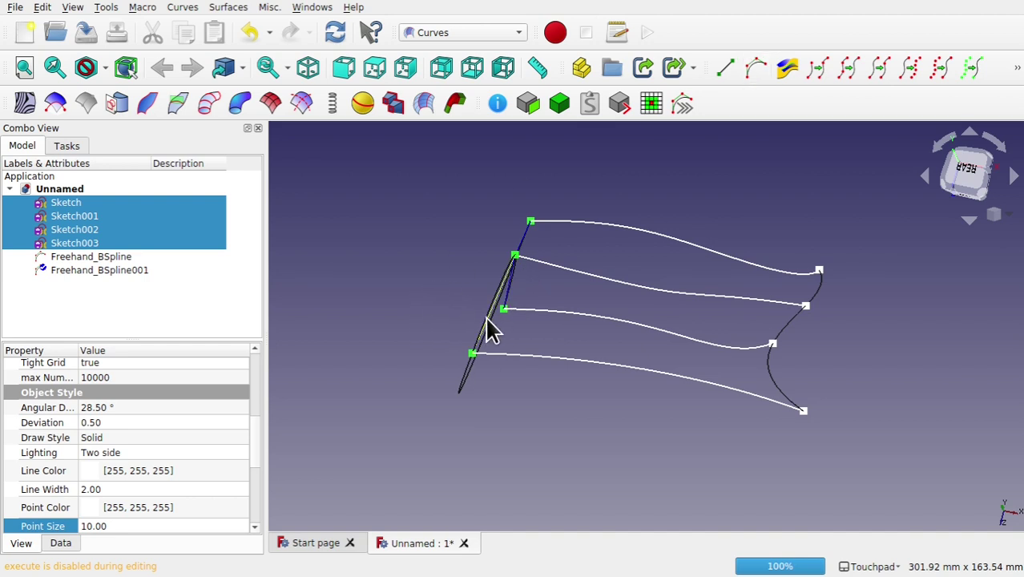
{"action": "left_click", "coordinate": [108, 274]}
{"action": "left_click", "coordinate": [109, 274], "text": "ctrl"}
{"action": "left_click", "coordinate": [91, 269]}
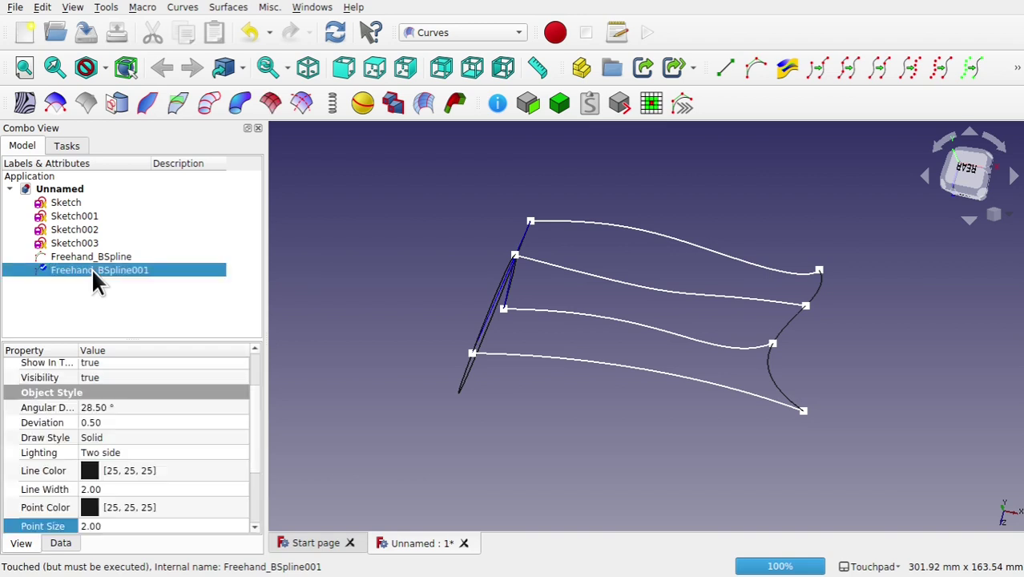
{"action": "double_click", "coordinate": [91, 269]}
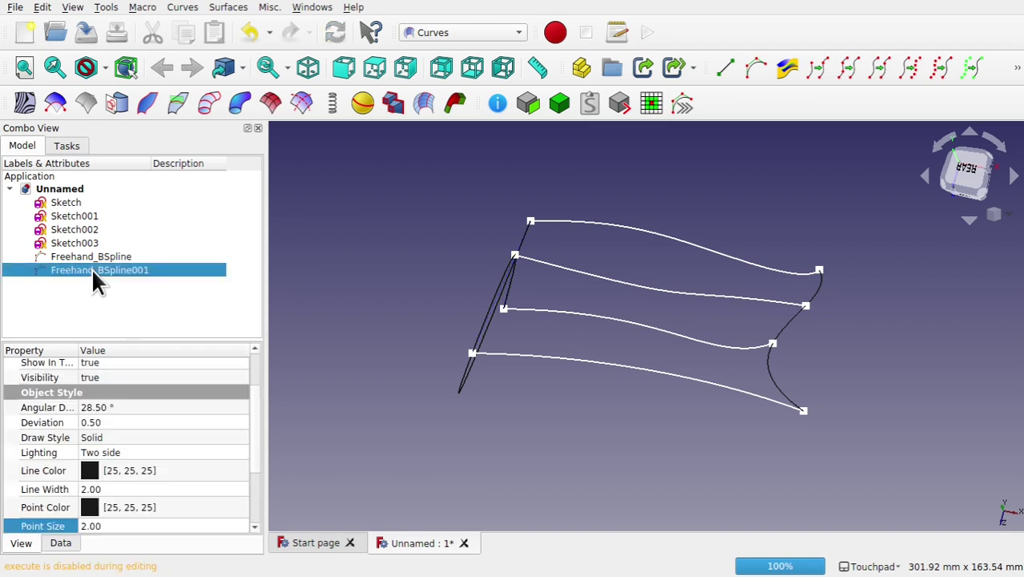
{"action": "key", "text": "Delete"}
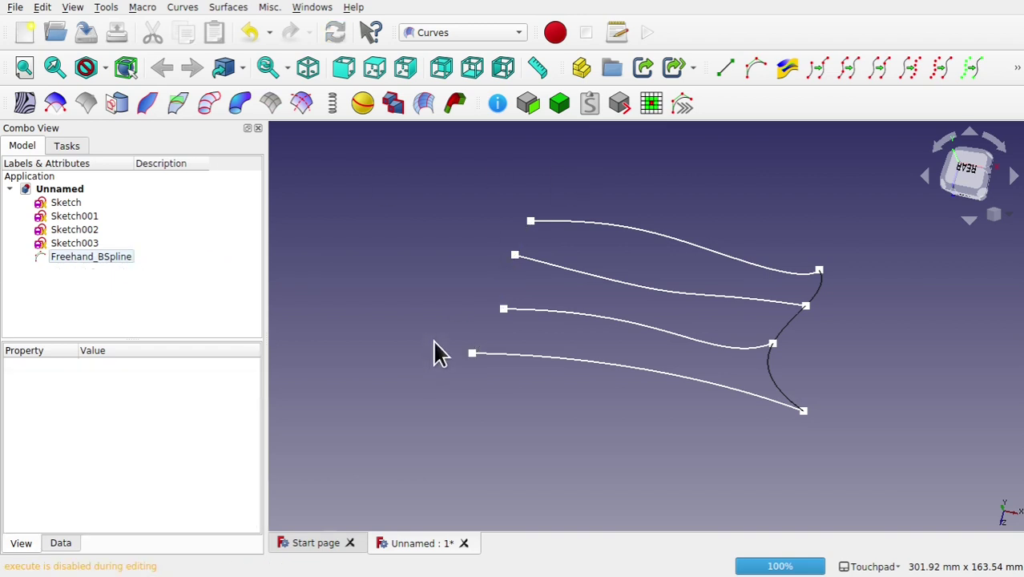
Create Freehand_BSpline001 through the four curves' left endpoints, bottom to top.
{"action": "scroll", "coordinate": [530, 311], "scroll_direction": "up", "scroll_amount": 3}
{"action": "scroll", "coordinate": [530, 311], "scroll_direction": "down", "scroll_amount": 1}
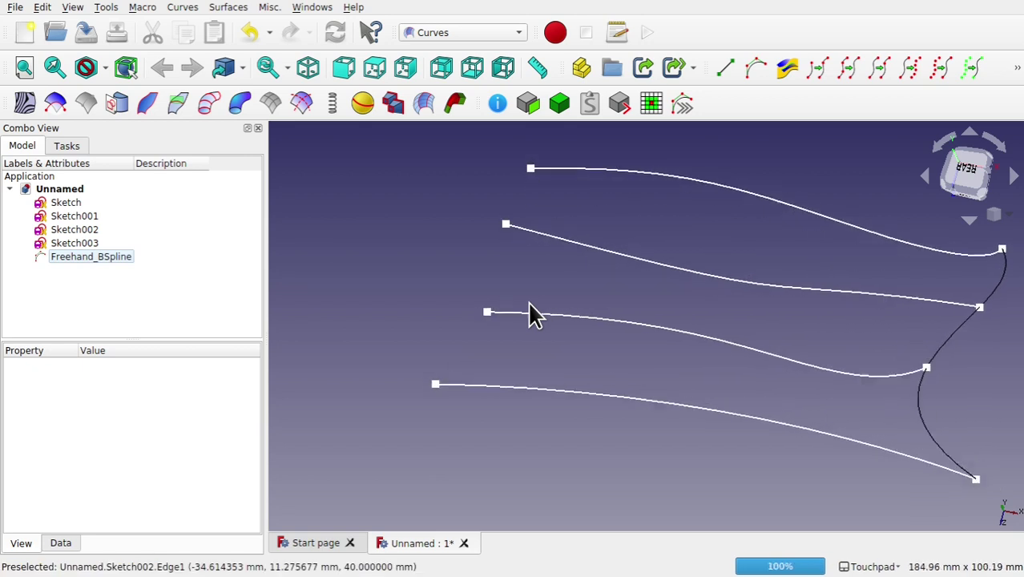
{"action": "left_click", "coordinate": [434, 385]}
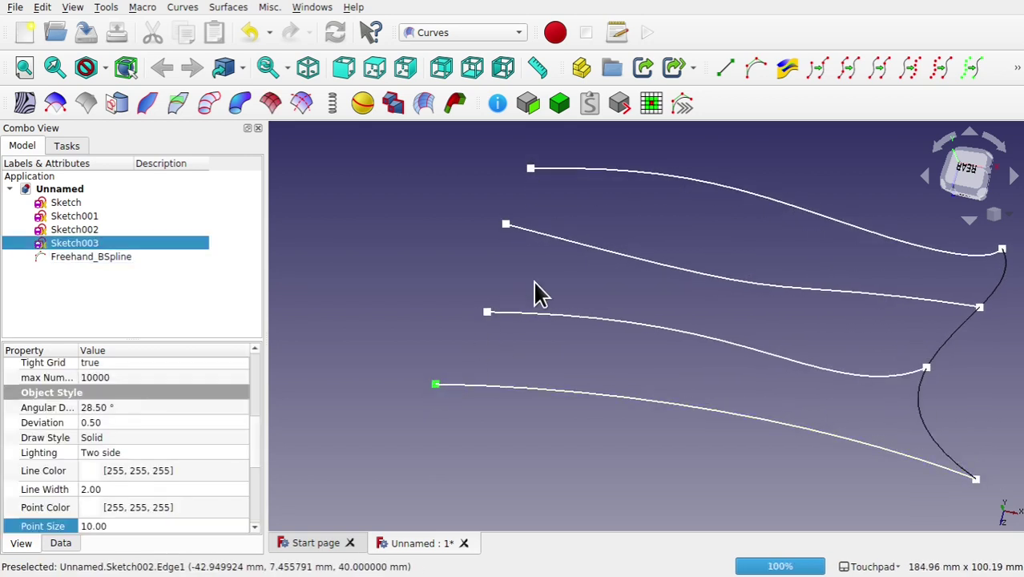
{"action": "left_click", "coordinate": [486, 311], "text": "ctrl"}
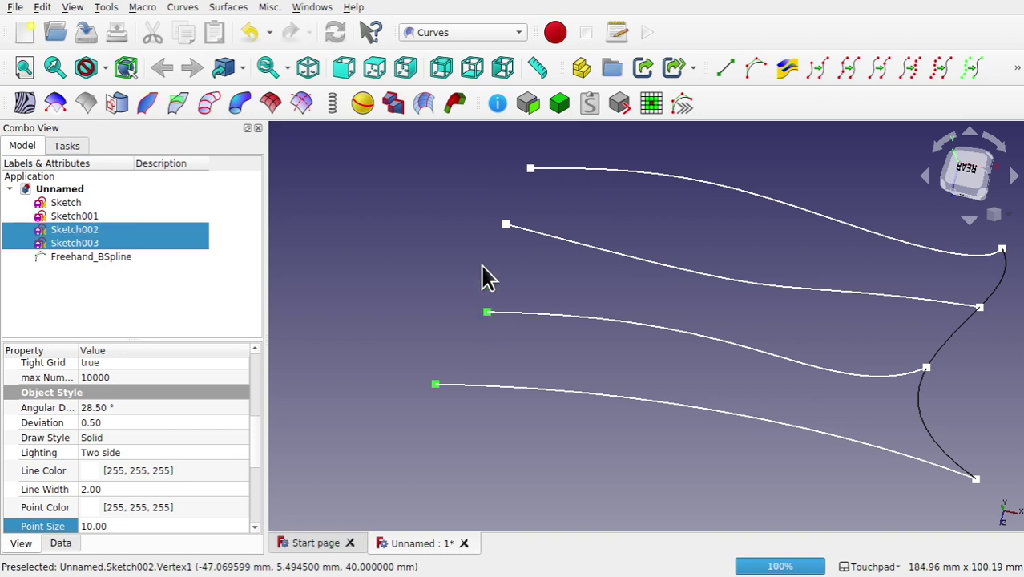
{"action": "left_click", "coordinate": [505, 225], "text": "ctrl"}
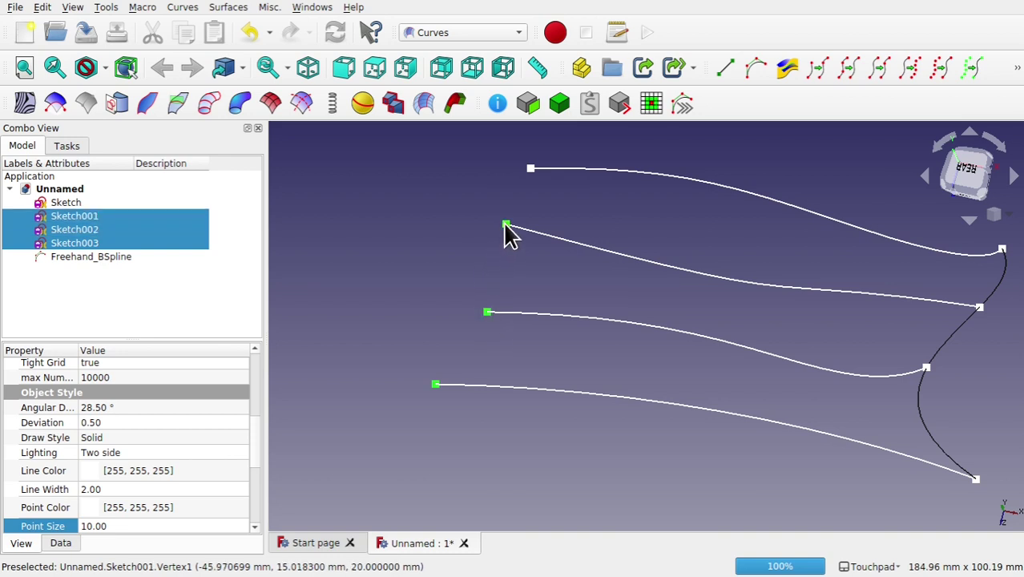
{"action": "left_click", "coordinate": [529, 170], "text": "ctrl"}
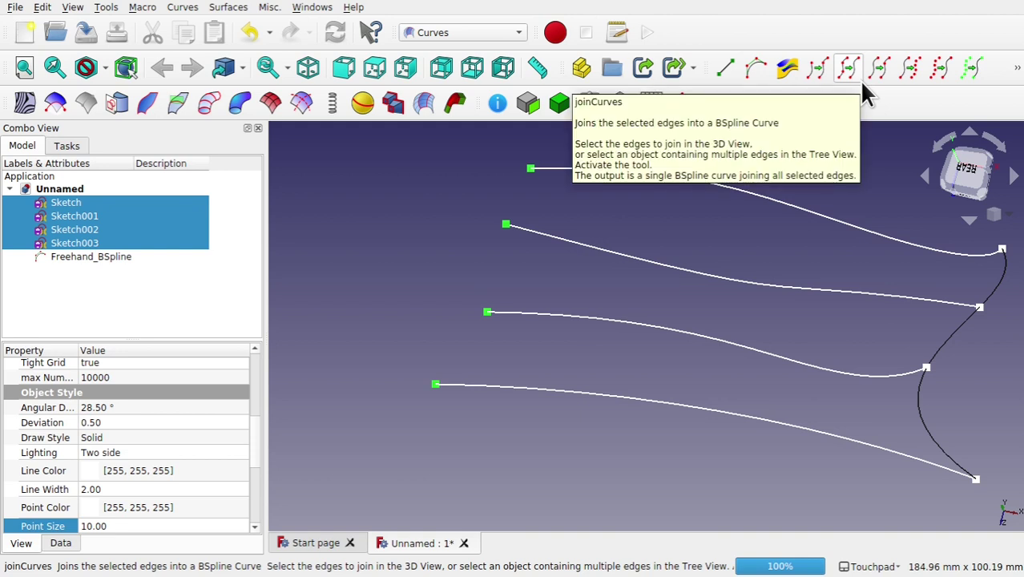
{"action": "left_click", "coordinate": [753, 68]}
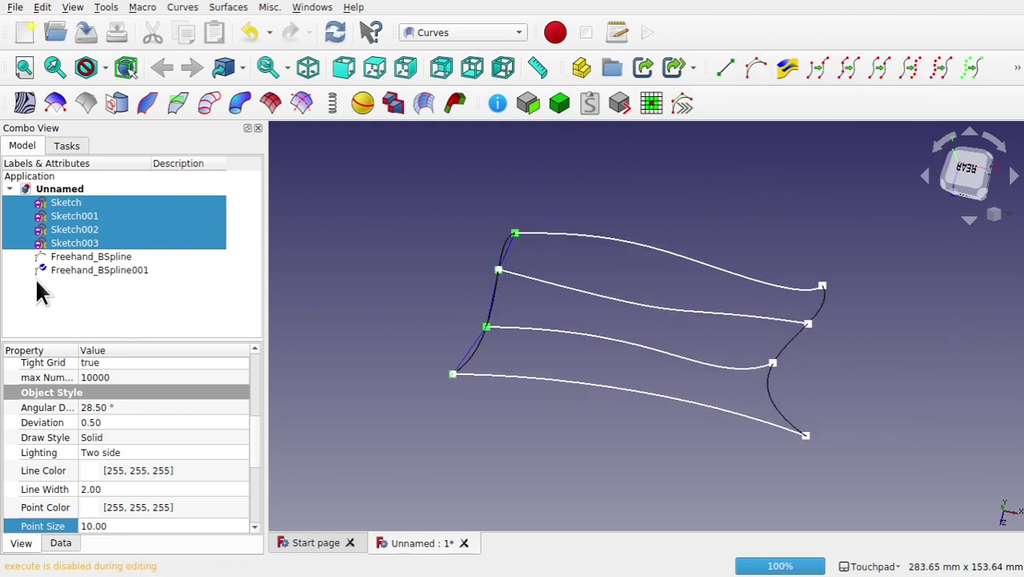
Check Freehand_BSpline001 from the side and leave its edit mode.
{"action": "left_click", "coordinate": [67, 273]}
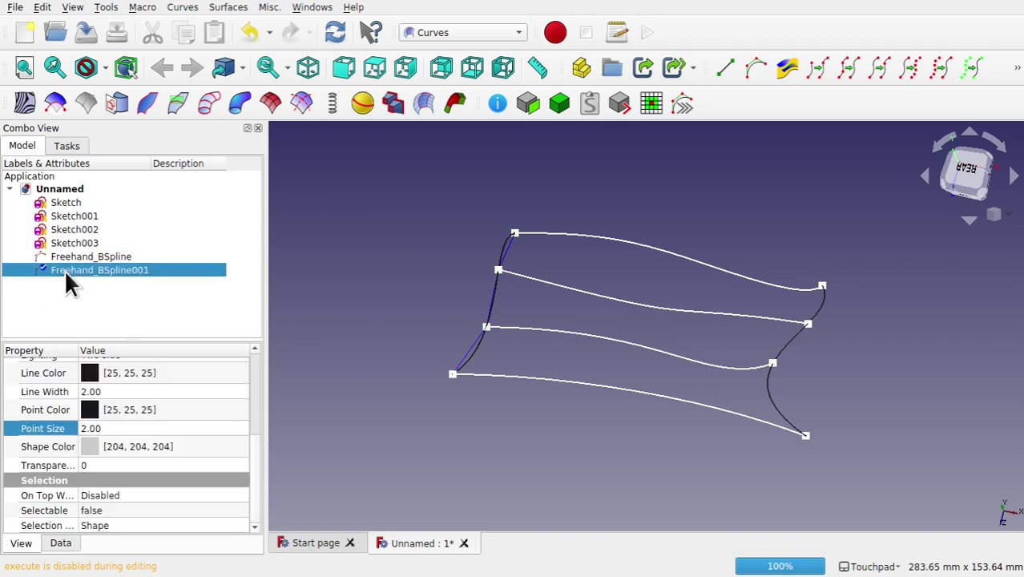
{"action": "middle_click_drag", "start_coordinate": [429, 358], "coordinate": [552, 330]}
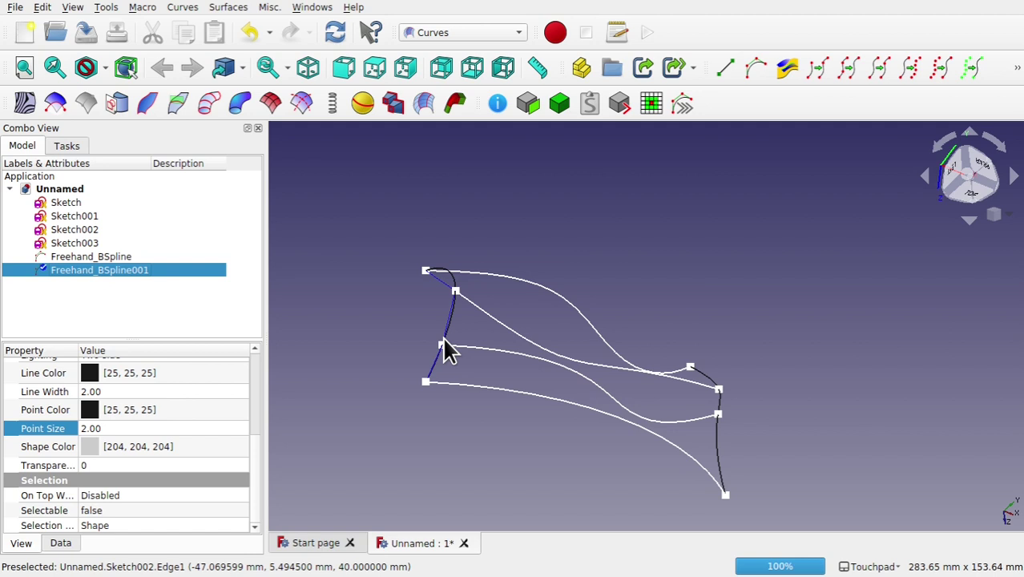
{"action": "scroll", "coordinate": [445, 346], "scroll_direction": "up", "scroll_amount": 3}
{"action": "scroll", "coordinate": [447, 350], "scroll_direction": "up", "scroll_amount": 3}
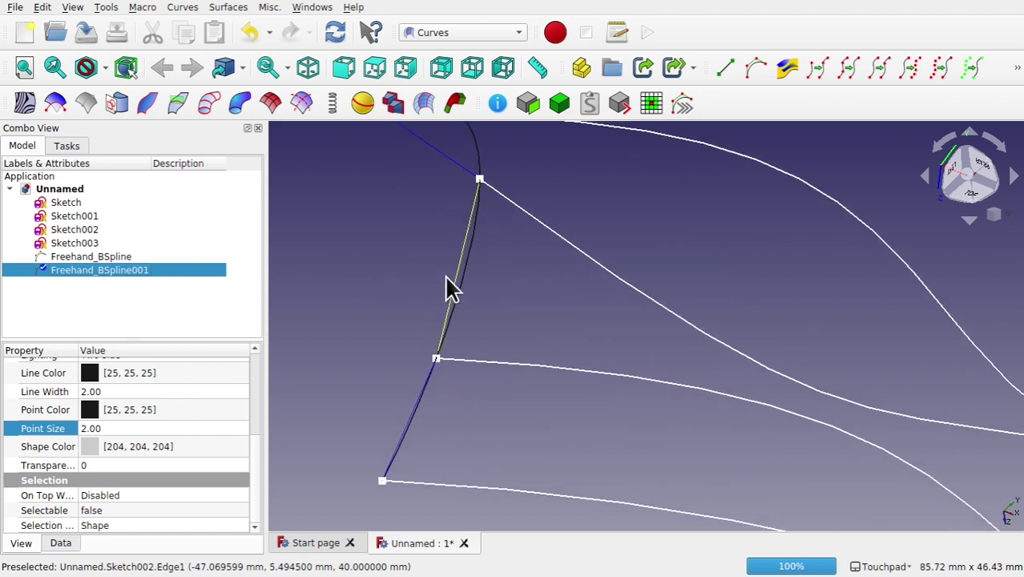
{"action": "mouse_move", "coordinate": [382, 487]}
{"action": "middle_mouse_down"}
{"action": "mouse_move", "coordinate": [468, 434]}
{"action": "mouse_move", "coordinate": [486, 401]}
{"action": "mouse_move", "coordinate": [396, 475]}
{"action": "mouse_move", "coordinate": [379, 476]}
{"action": "middle_mouse_up"}
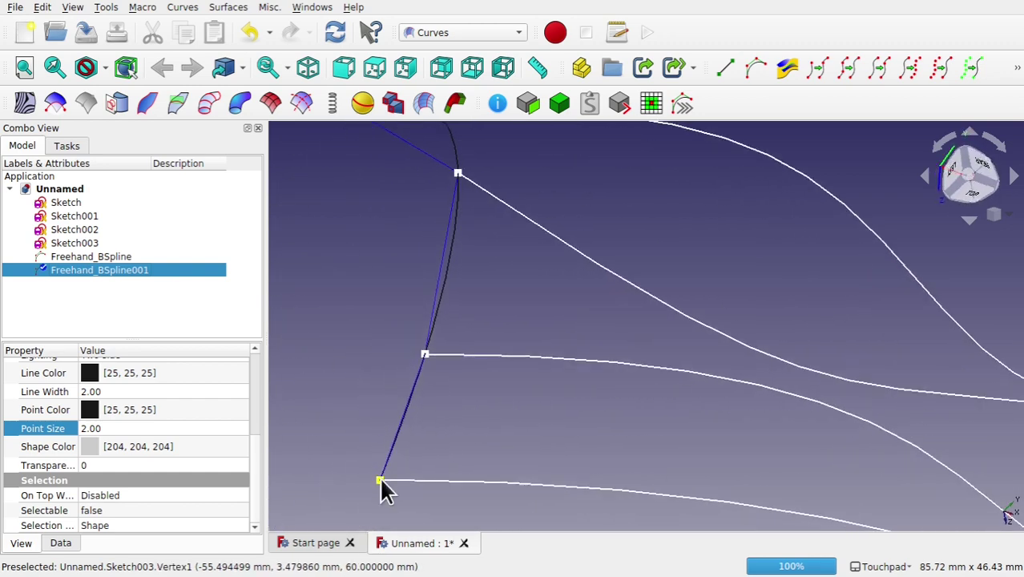
{"action": "scroll", "coordinate": [381, 480], "scroll_direction": "down", "scroll_amount": 1}
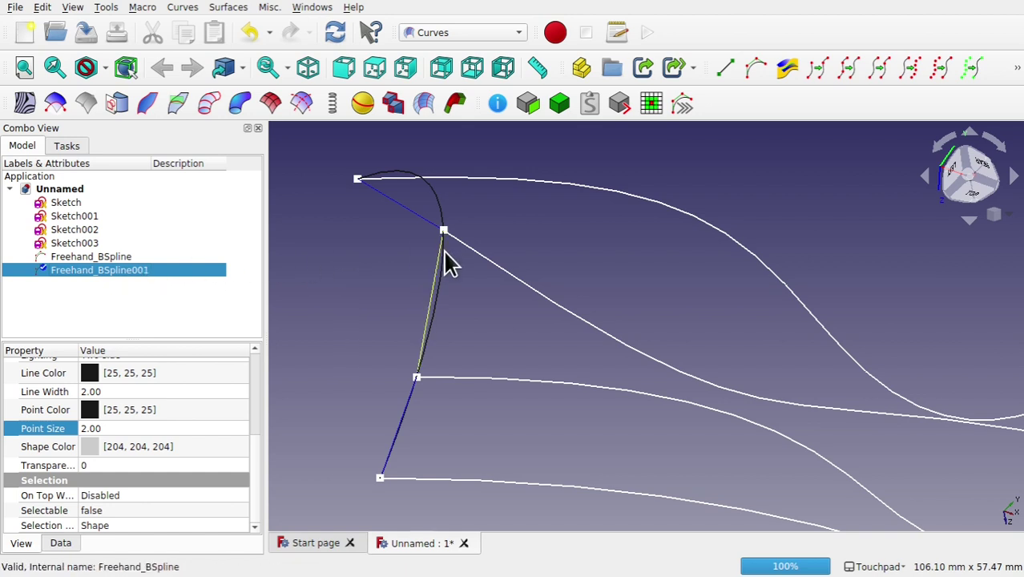
{"action": "double_click", "coordinate": [114, 271]}
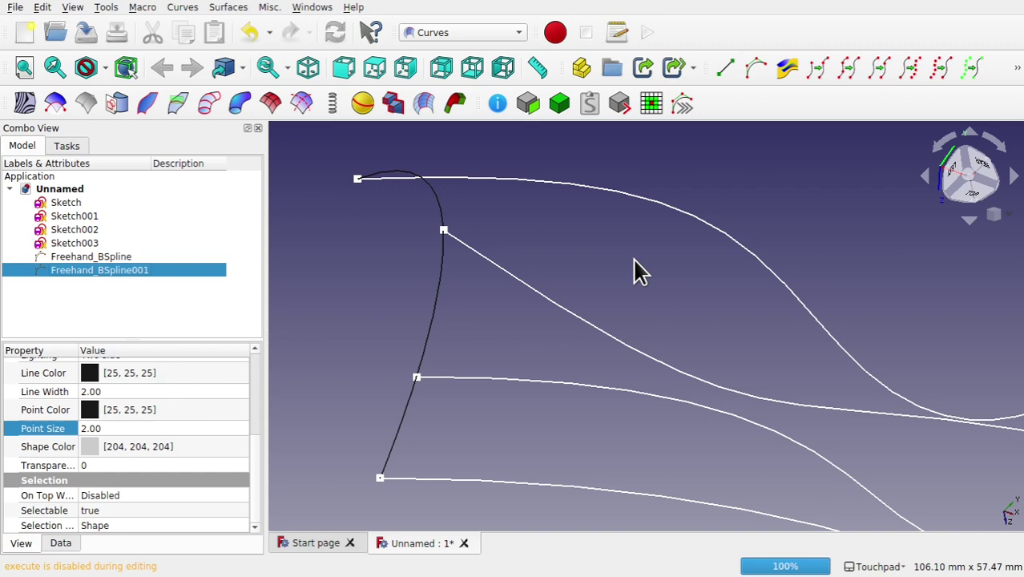
{"action": "left_click_drag", "start_coordinate": [630, 250], "coordinate": [668, 289], "text": "alt"}
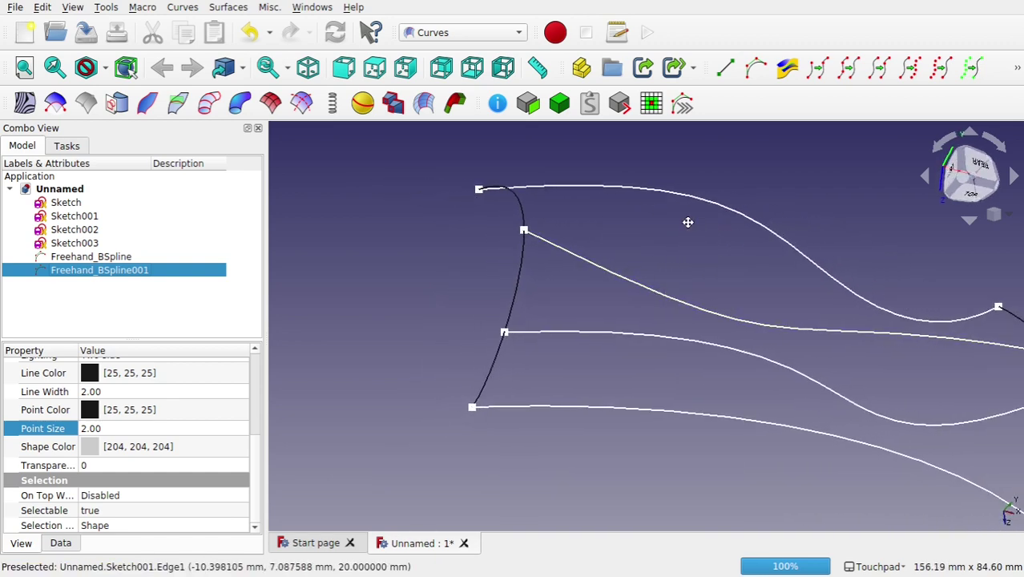
Select the four profile curves midway and create a freehand cross spline over them.
{"action": "left_click_drag", "start_coordinate": [687, 222], "coordinate": [539, 198], "text": "shift"}
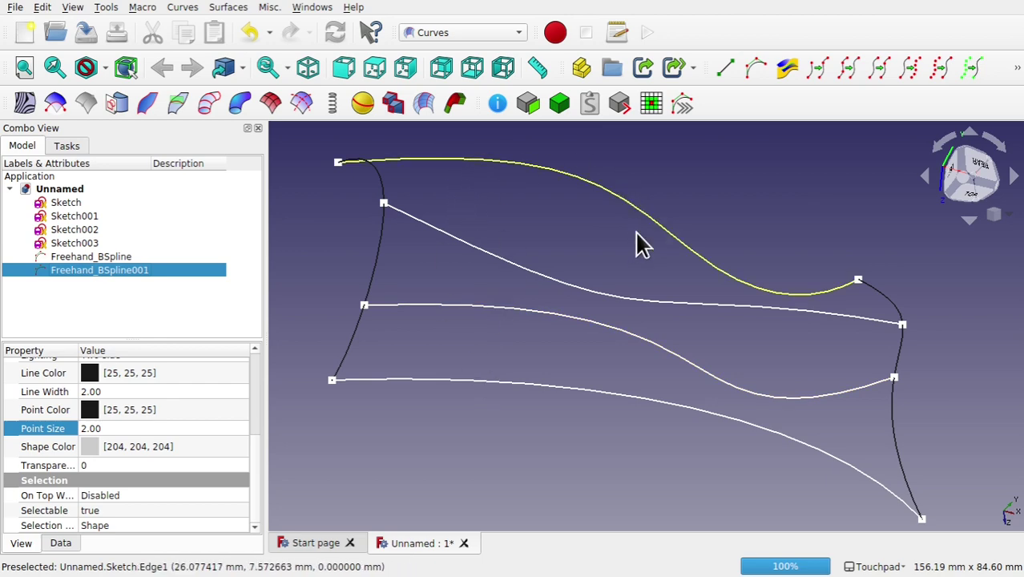
{"action": "mouse_move", "coordinate": [641, 244]}
{"action": "left_mouse_down", "text": "alt"}
{"action": "mouse_move", "coordinate": [621, 206]}
{"action": "mouse_move", "coordinate": [567, 273]}
{"action": "mouse_move", "coordinate": [621, 214]}
{"action": "mouse_move", "coordinate": [578, 206]}
{"action": "mouse_move", "coordinate": [580, 217]}
{"action": "mouse_move", "coordinate": [579, 201]}
{"action": "left_mouse_up", "text": "alt"}
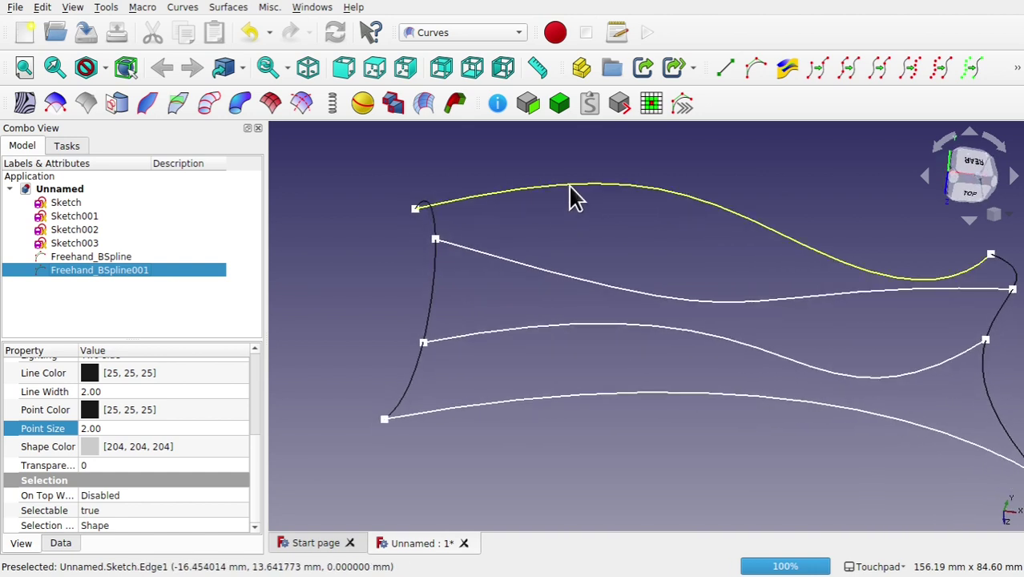
{"action": "left_click", "coordinate": [567, 196]}
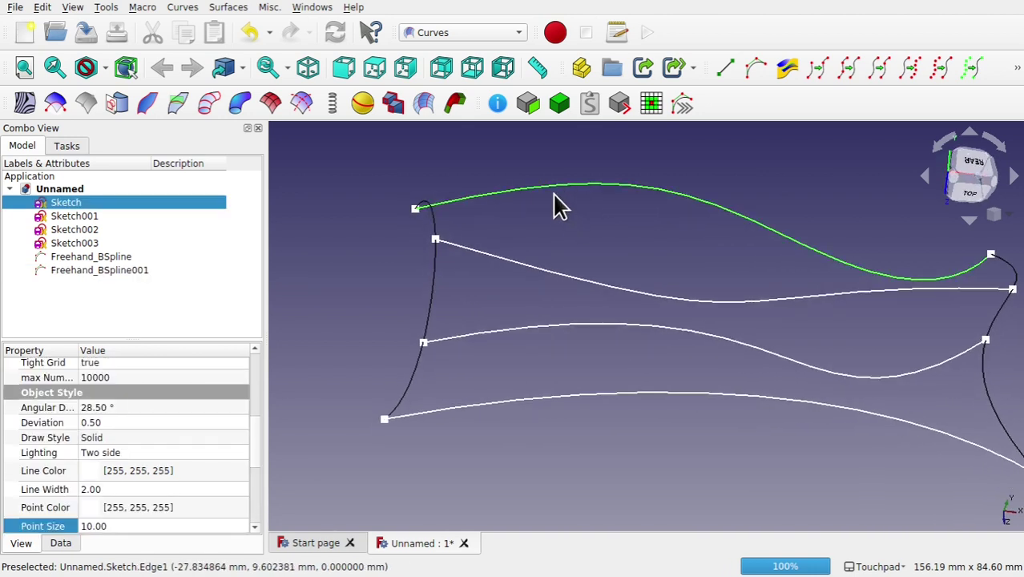
{"action": "left_click", "coordinate": [585, 285], "text": "ctrl"}
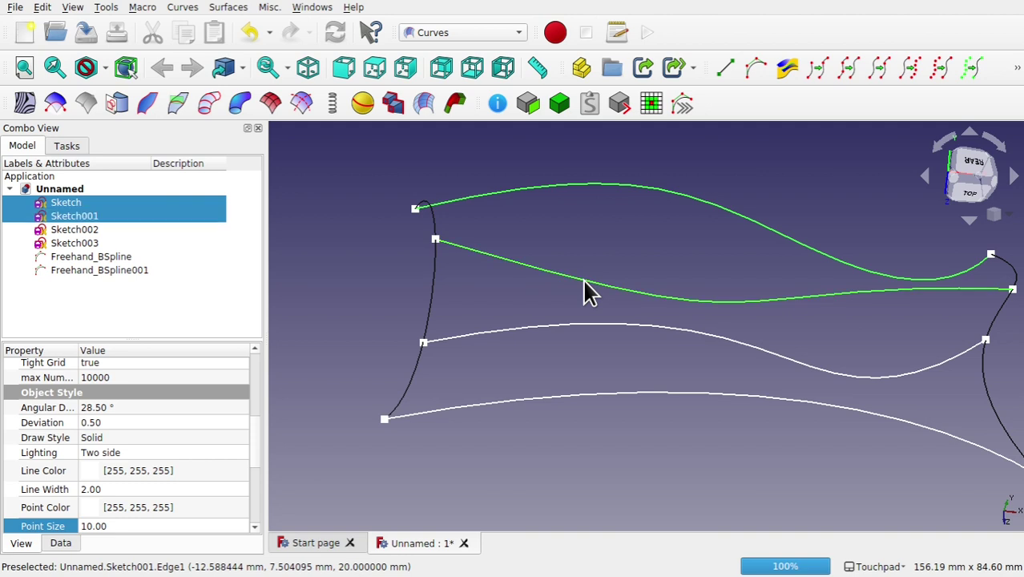
{"action": "left_click", "coordinate": [594, 326], "text": "ctrl"}
{"action": "left_click", "coordinate": [586, 396], "text": "ctrl"}
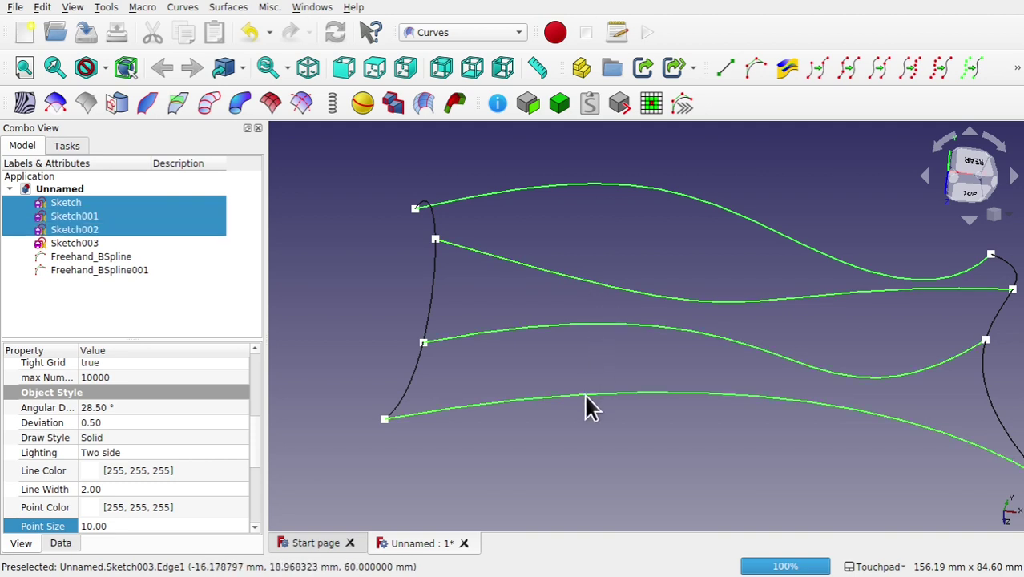
{"action": "left_click", "coordinate": [756, 69]}
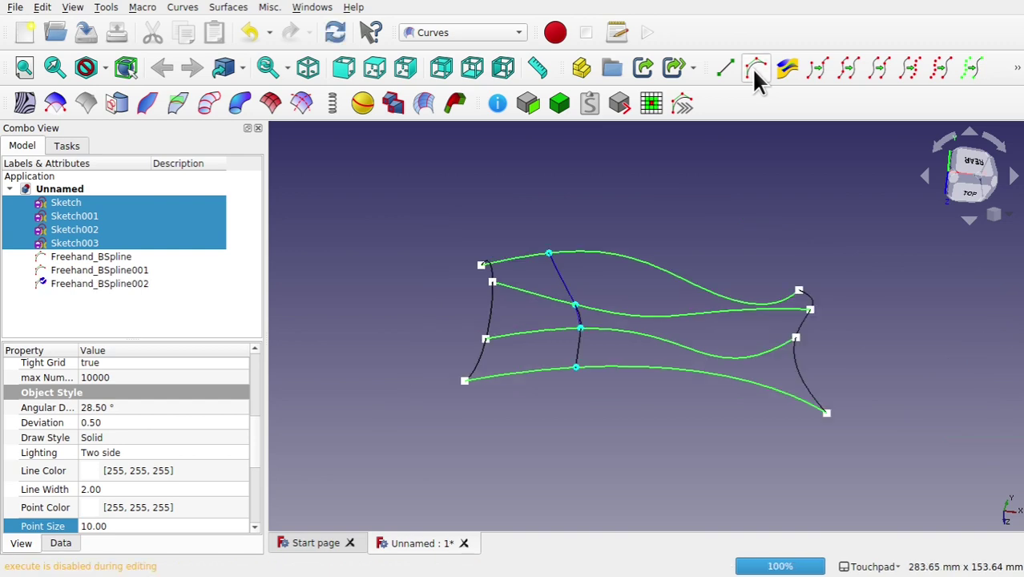
Adjust Freehand_BSpline002's top pole and finish editing it.
{"action": "scroll", "coordinate": [571, 327], "scroll_direction": "up", "scroll_amount": 5}
{"action": "scroll", "coordinate": [571, 314], "scroll_direction": "down", "scroll_amount": 4}
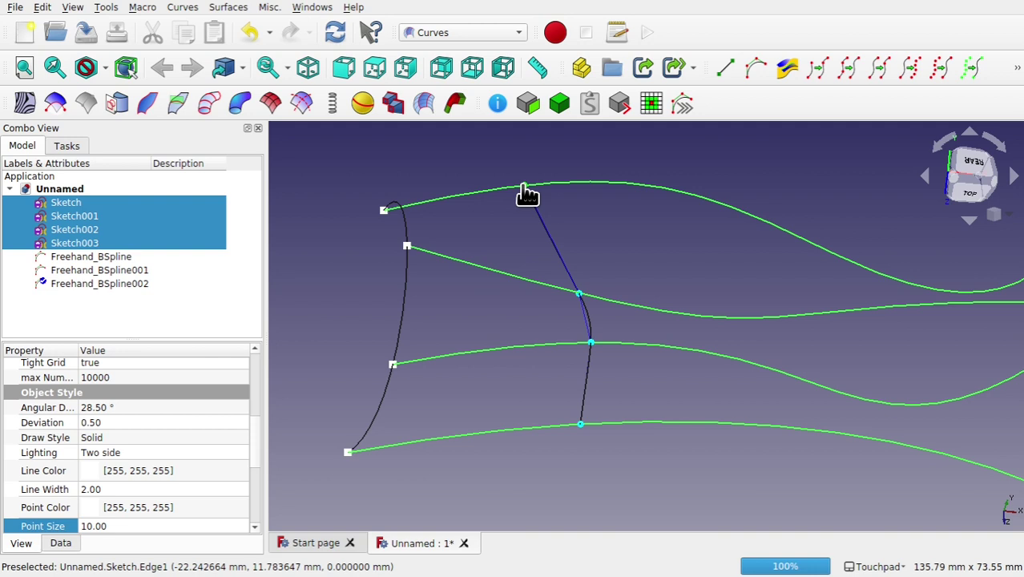
{"action": "mouse_move", "coordinate": [526, 195]}
{"action": "left_mouse_down"}
{"action": "mouse_move", "coordinate": [569, 190]}
{"action": "mouse_move", "coordinate": [560, 199]}
{"action": "left_mouse_up"}
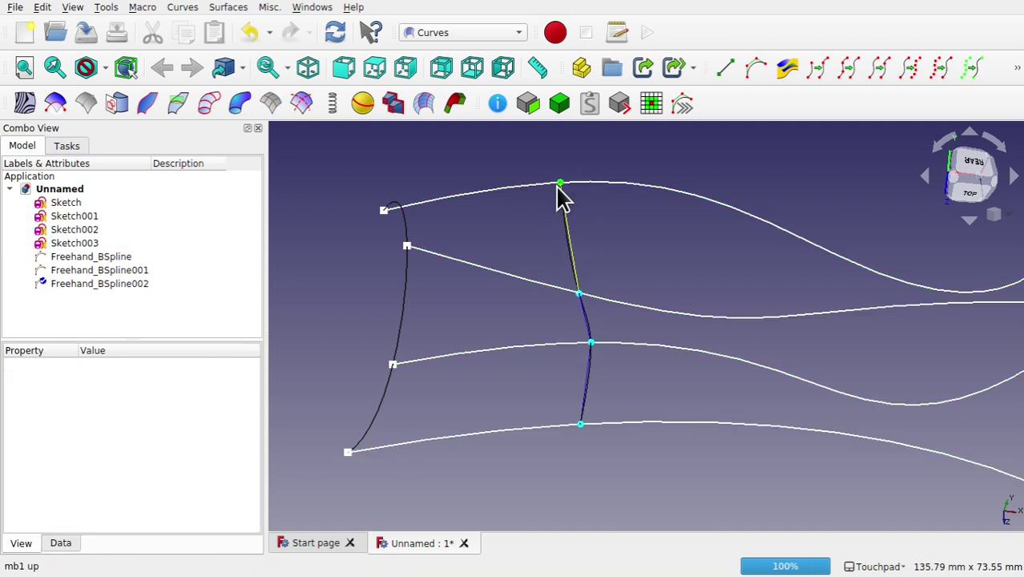
{"action": "left_click", "coordinate": [64, 284]}
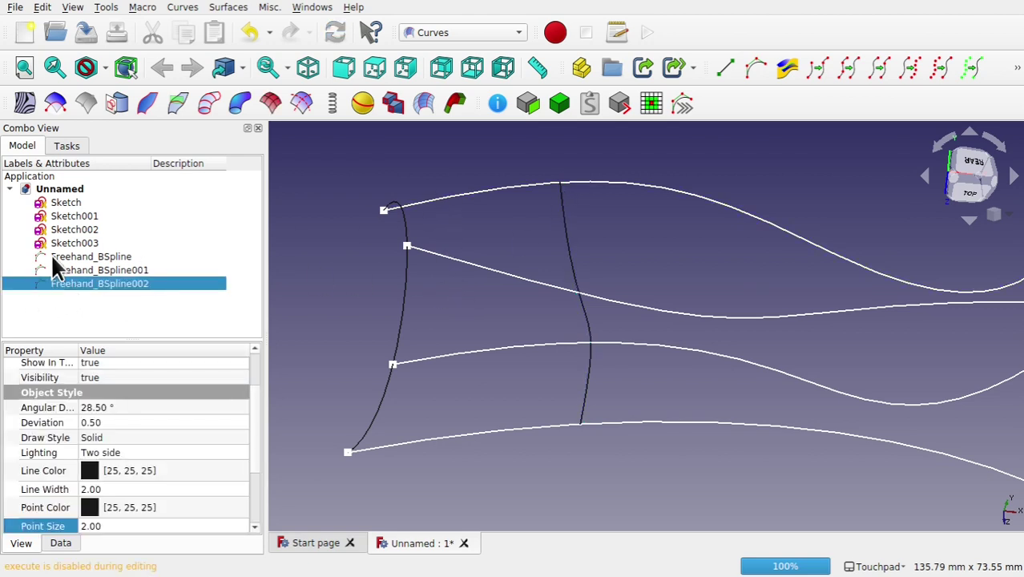
{"action": "double_click", "coordinate": [110, 286]}
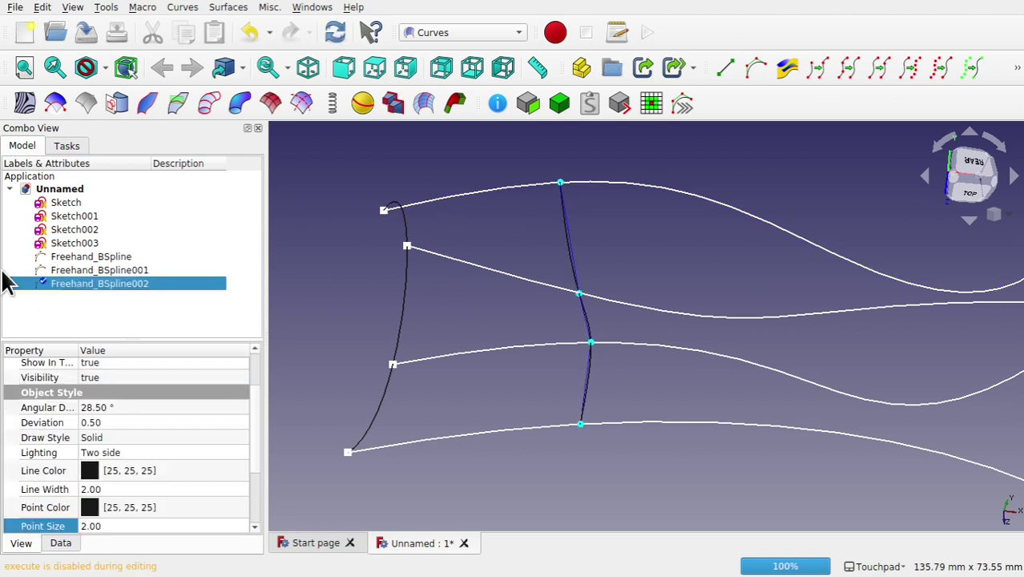
{"action": "double_click", "coordinate": [94, 284]}
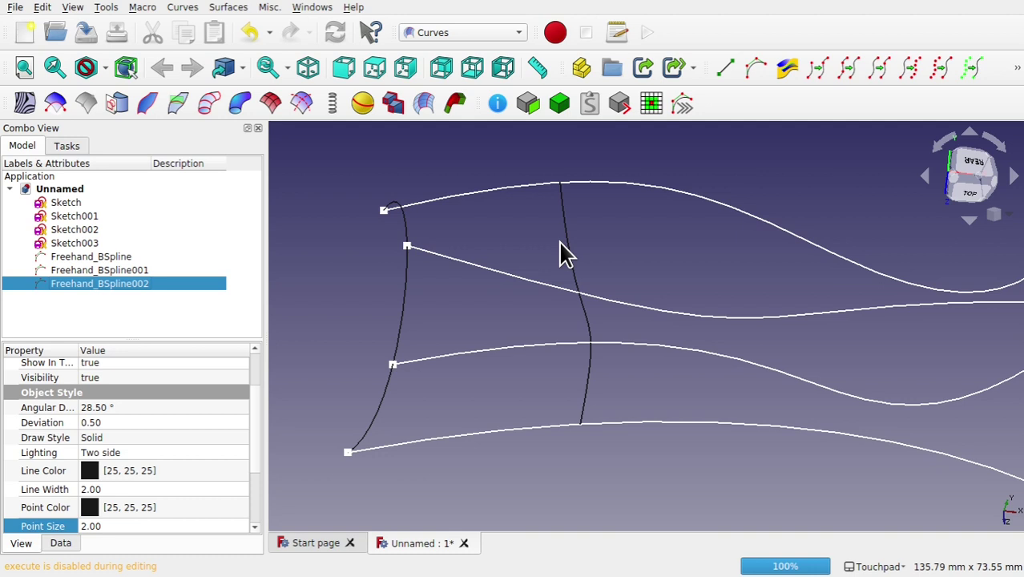
{"action": "middle_click_drag", "start_coordinate": [825, 300], "coordinate": [701, 274]}
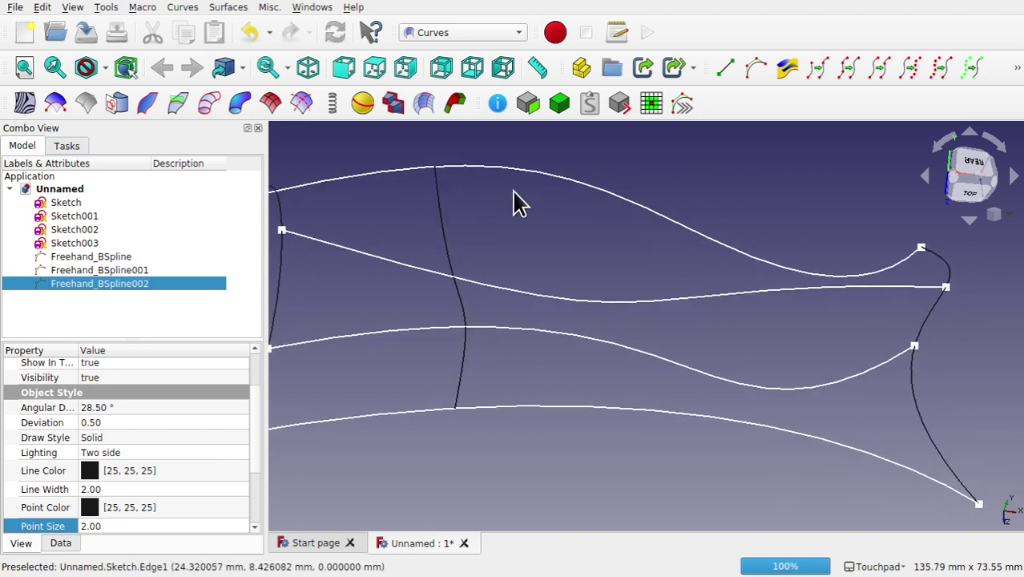
Create Freehand_BSpline003 across the four profile curves and finish it.
{"action": "left_click", "coordinate": [586, 187]}
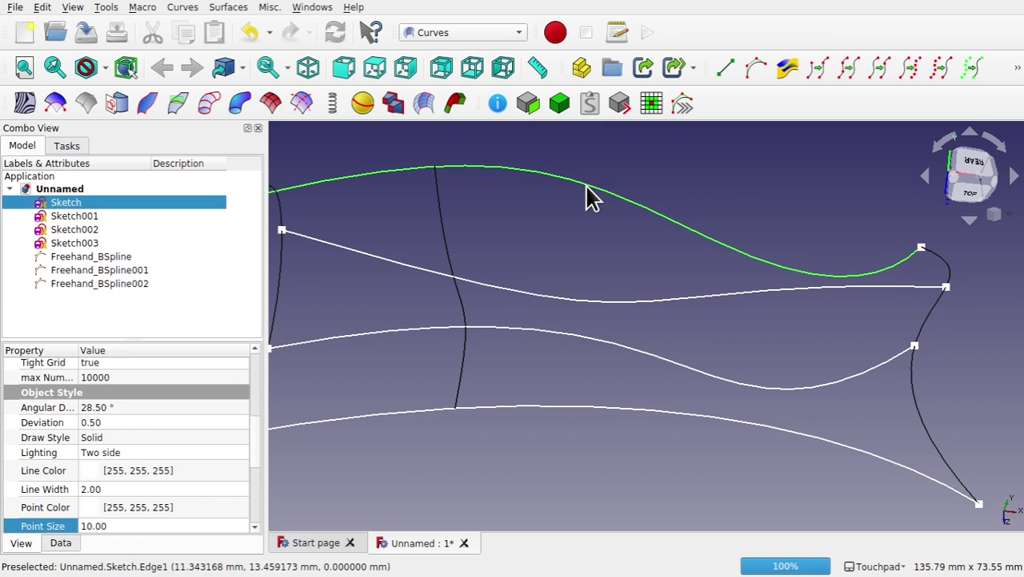
{"action": "left_click", "coordinate": [580, 299], "text": "ctrl"}
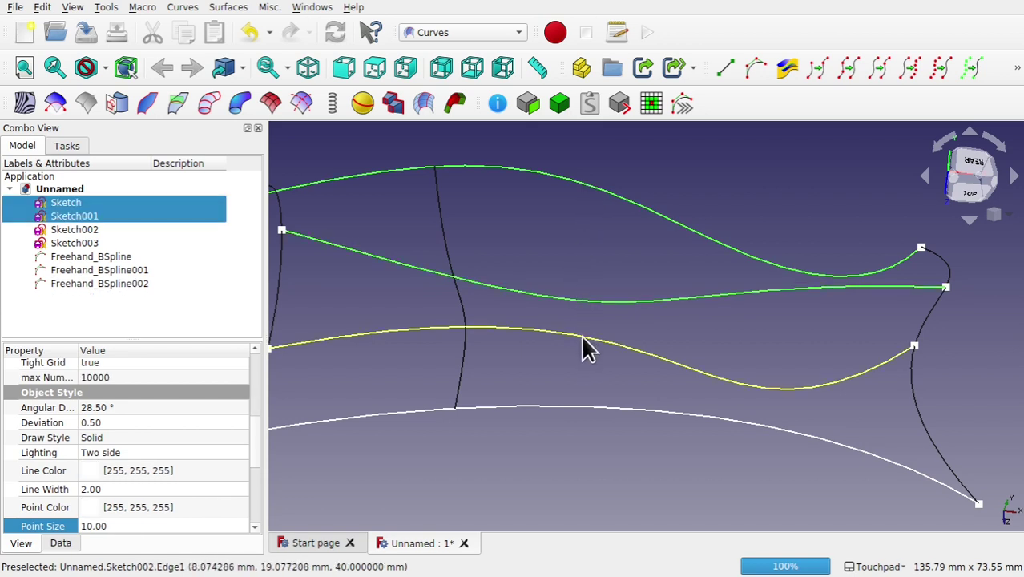
{"action": "left_click", "coordinate": [581, 335], "text": "ctrl"}
{"action": "left_click", "coordinate": [583, 416], "text": "ctrl"}
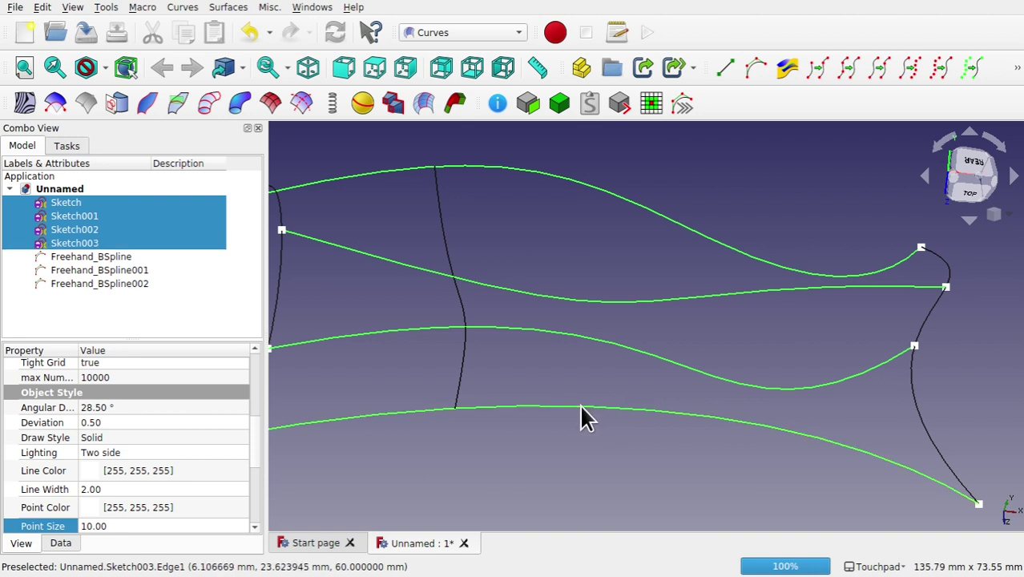
{"action": "left_click", "coordinate": [754, 66]}
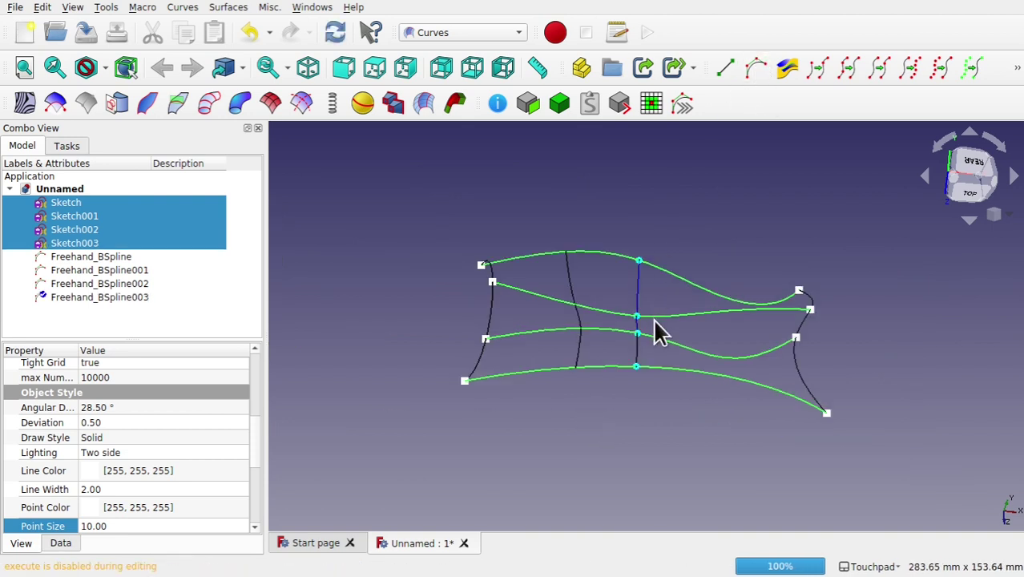
{"action": "left_click", "coordinate": [633, 308]}
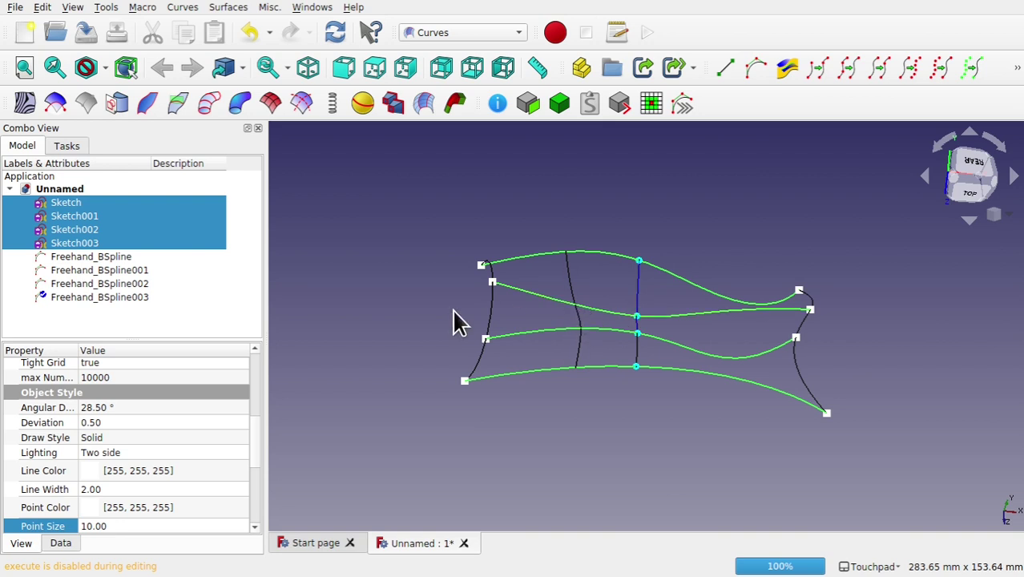
{"action": "left_click", "coordinate": [131, 297]}
Create Freehand_BSpline004 across the four profiles further right and finish it.
{"action": "scroll", "coordinate": [573, 326], "scroll_direction": "up", "scroll_amount": 4}
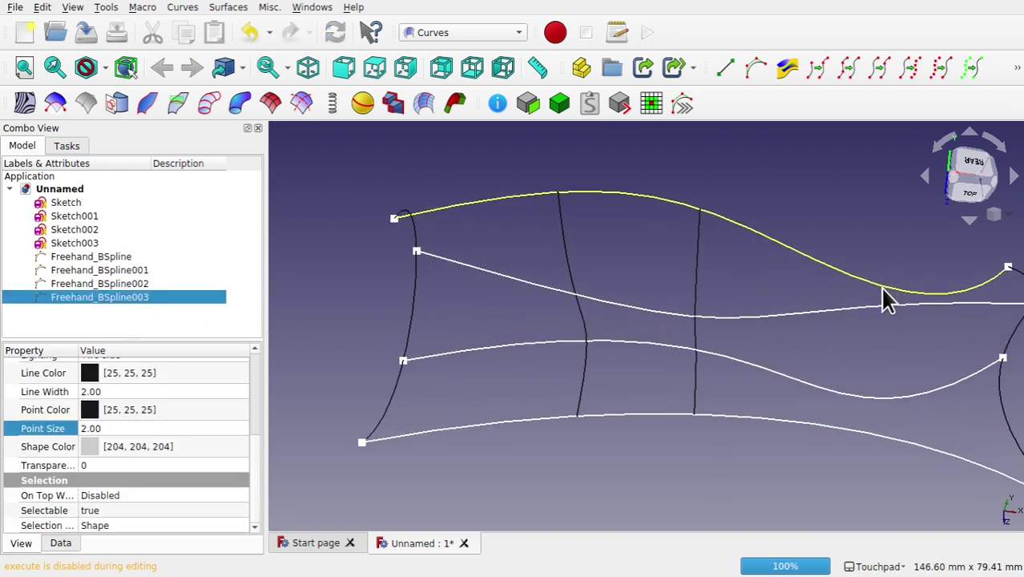
{"action": "left_click", "coordinate": [883, 290]}
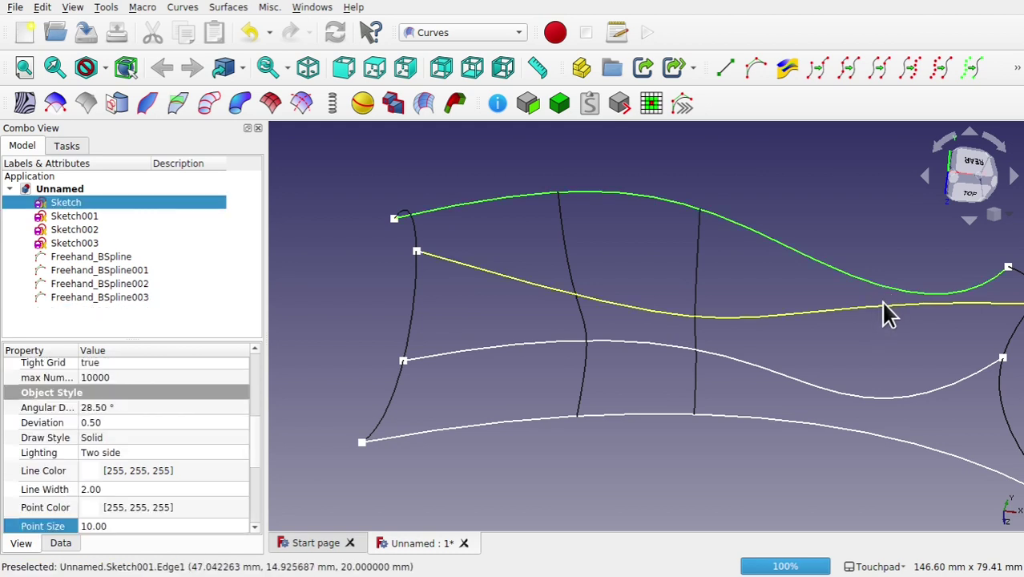
{"action": "left_click", "coordinate": [882, 305], "text": "ctrl"}
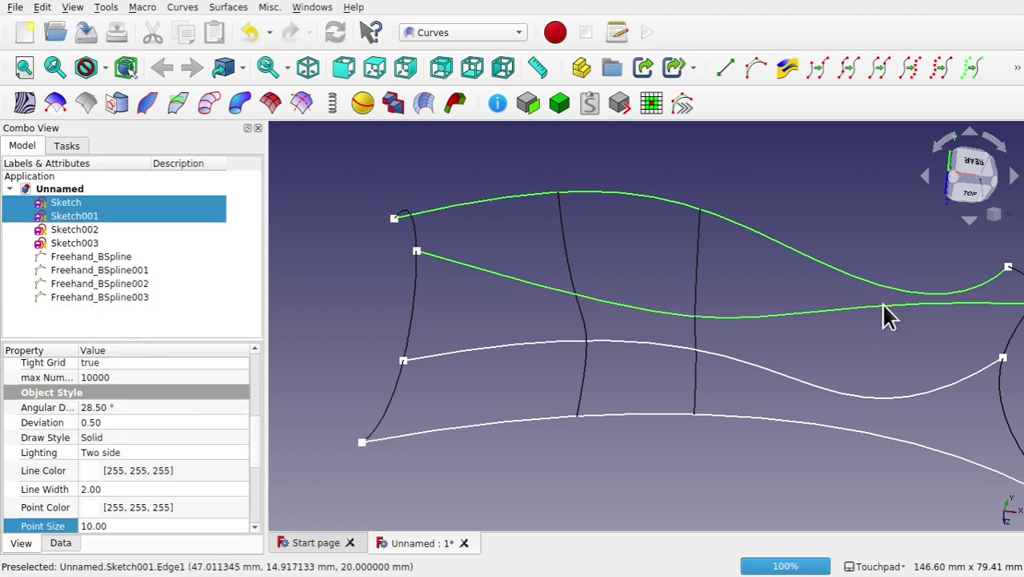
{"action": "left_click", "coordinate": [866, 396], "text": "ctrl"}
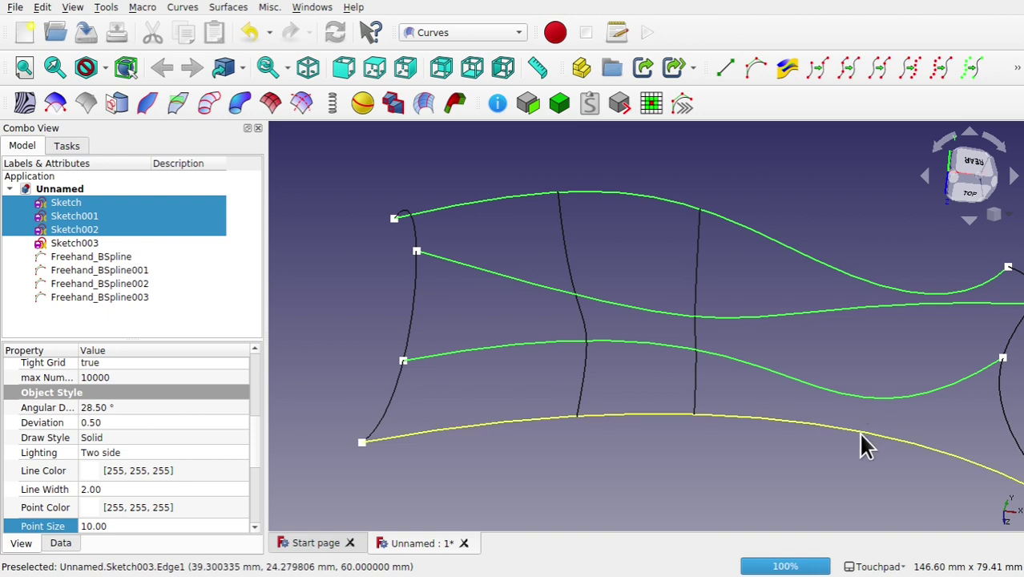
{"action": "left_click", "coordinate": [865, 430], "text": "ctrl"}
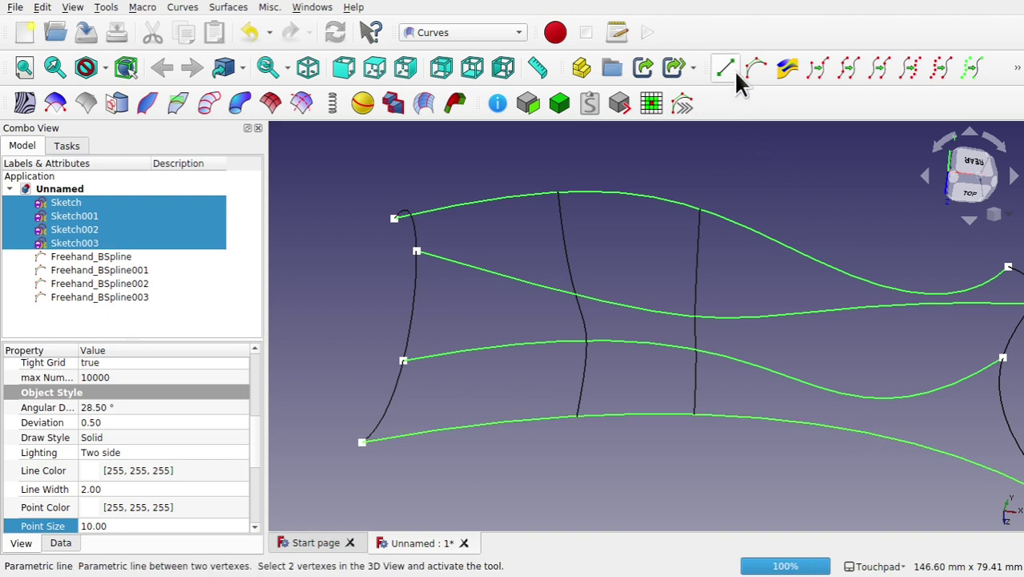
{"action": "left_click", "coordinate": [756, 71]}
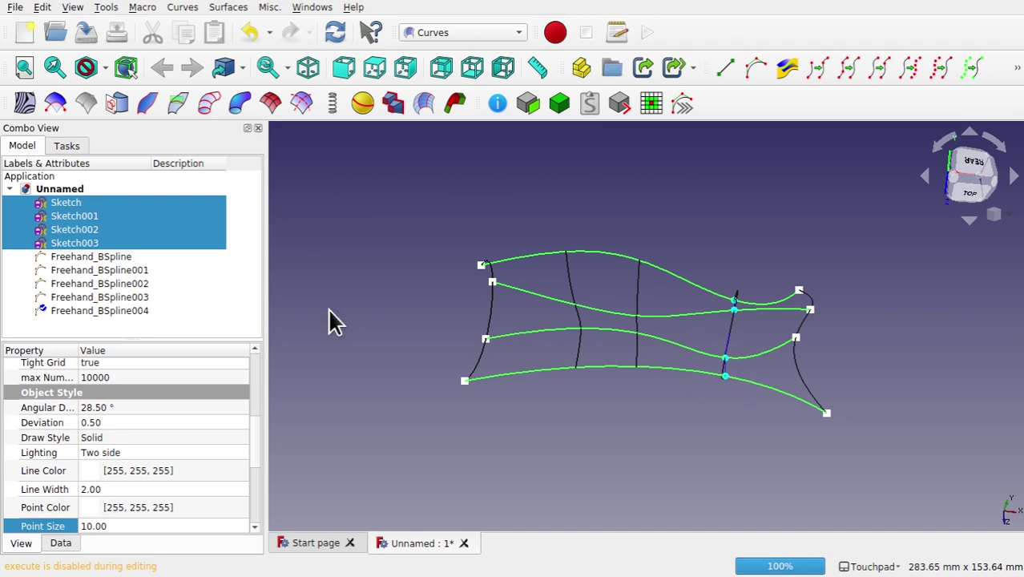
{"action": "left_click", "coordinate": [141, 313]}
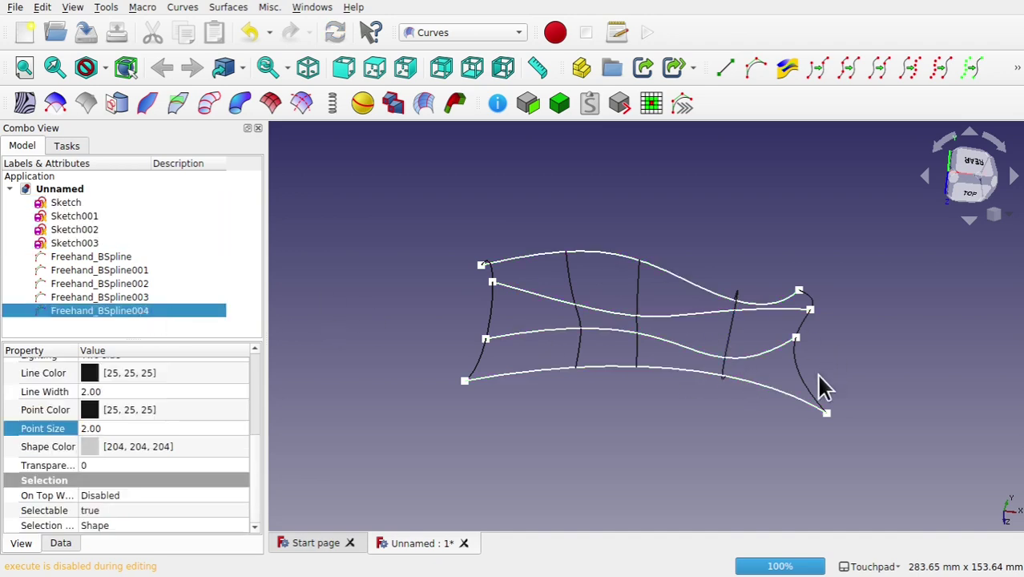
{"action": "middle_click_drag", "start_coordinate": [811, 369], "coordinate": [642, 339]}
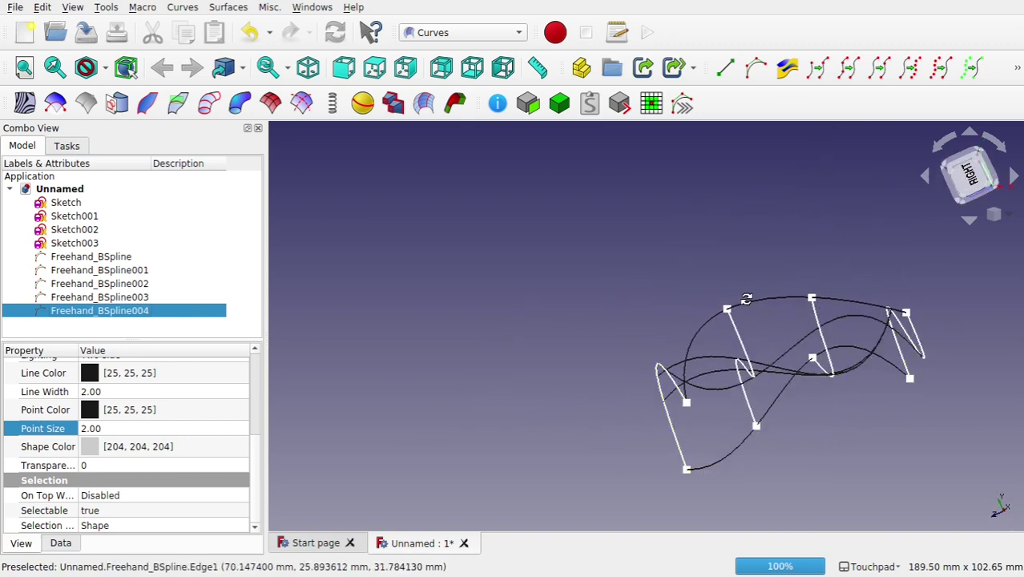
{"action": "middle_click_drag", "start_coordinate": [877, 370], "coordinate": [569, 293]}
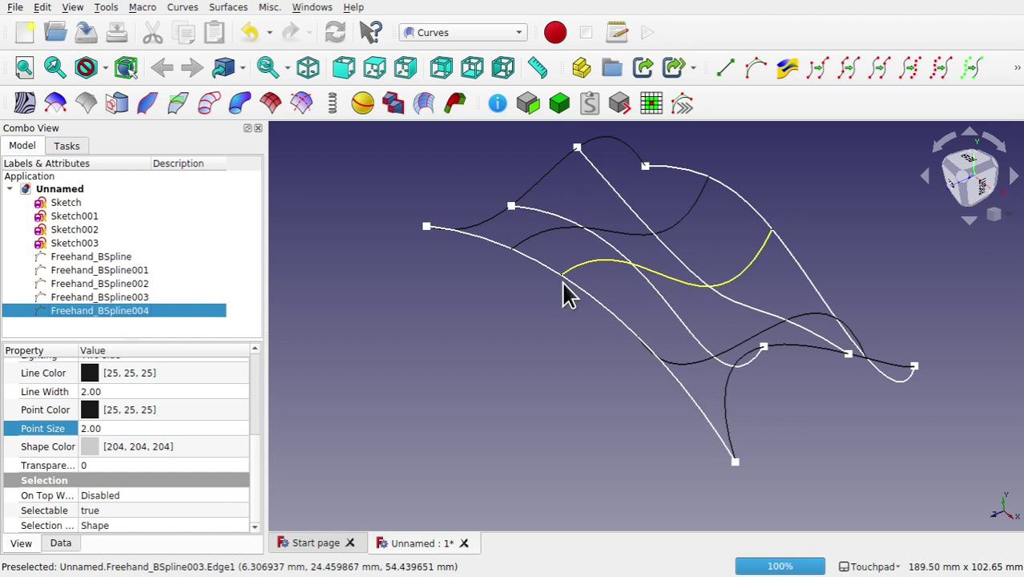
{"action": "left_click", "coordinate": [455, 323]}
{"action": "left_click", "coordinate": [539, 184]}
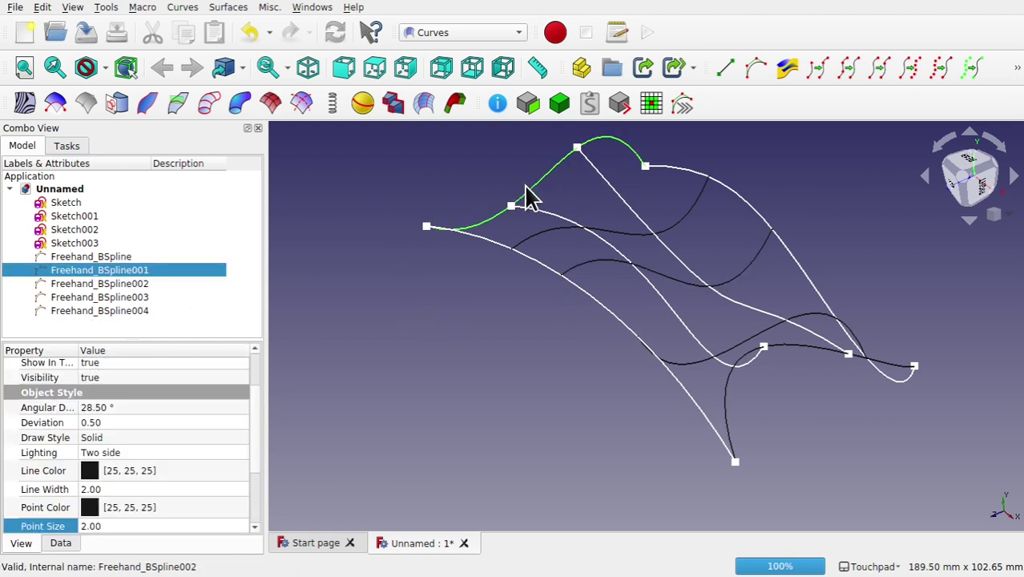
Select the four Freehand_BSpline curves and four sketches, then build a Gordon surface from them.
{"action": "left_click", "coordinate": [624, 234], "text": "ctrl"}
{"action": "left_click", "coordinate": [662, 274], "text": "ctrl"}
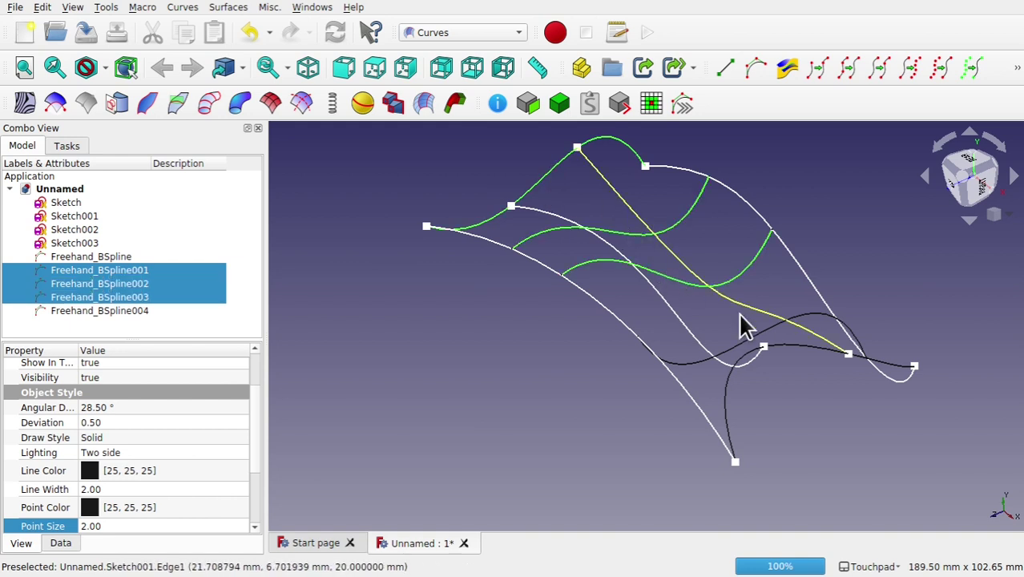
{"action": "left_click", "coordinate": [749, 348], "text": "ctrl"}
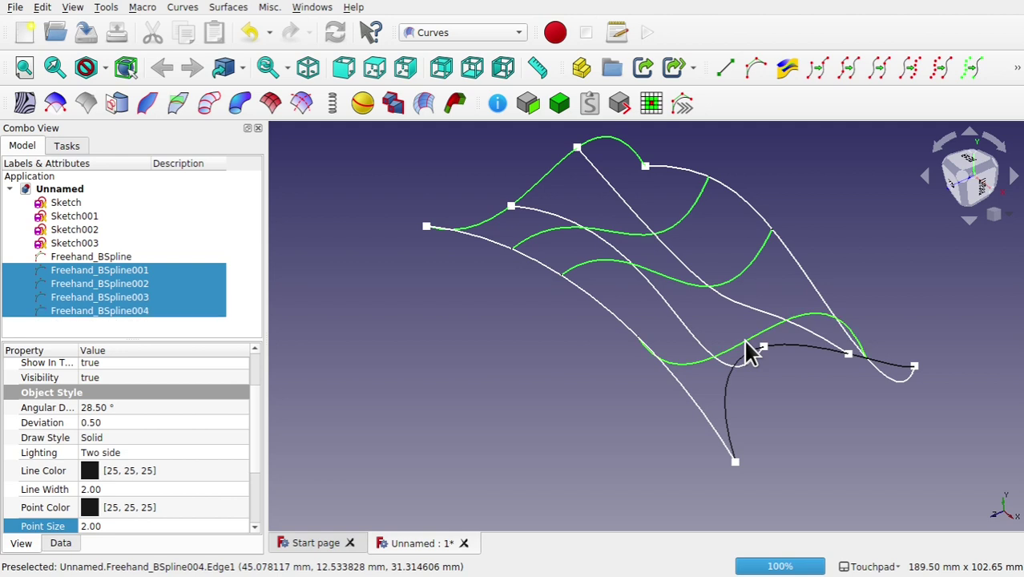
{"action": "left_click", "coordinate": [825, 363], "text": "ctrl"}
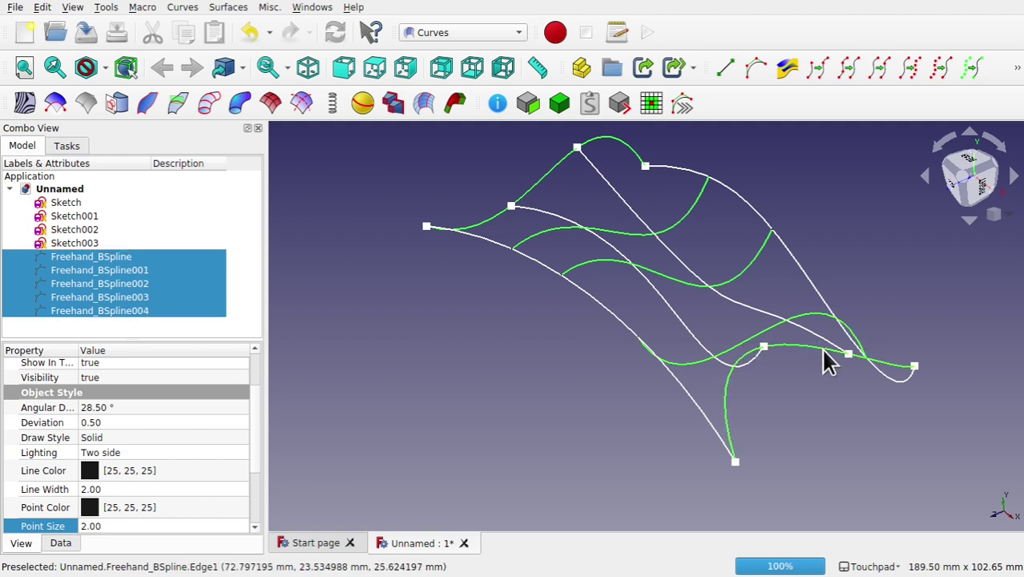
{"action": "left_click", "coordinate": [606, 317], "text": "ctrl"}
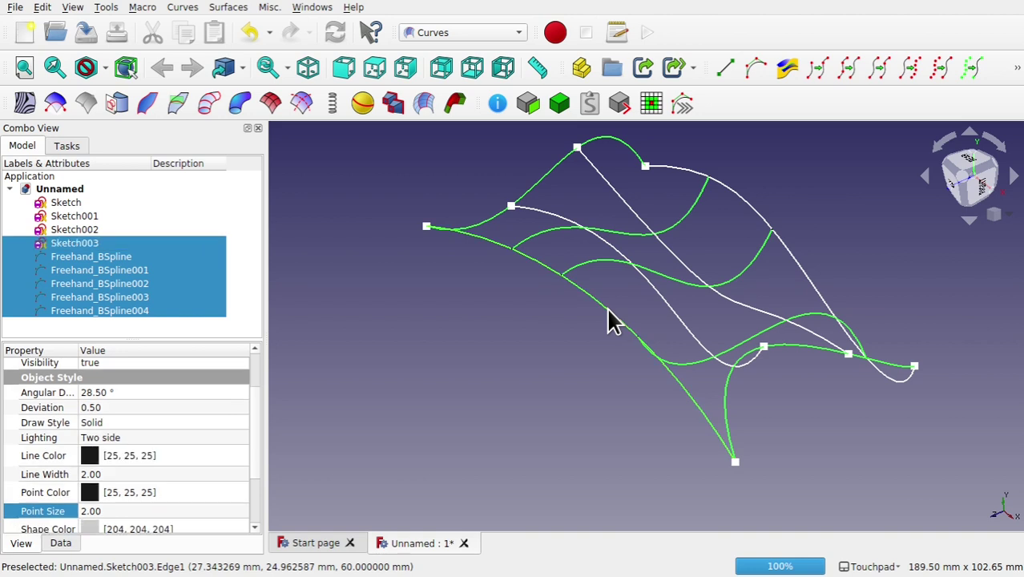
{"action": "left_click", "coordinate": [666, 304], "text": "ctrl"}
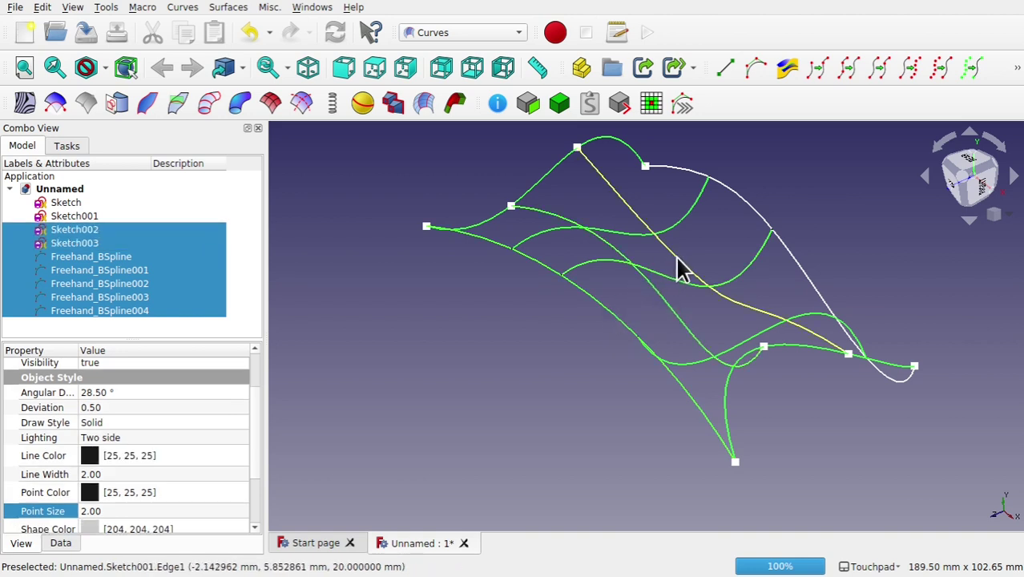
{"action": "left_click", "coordinate": [677, 268], "text": "ctrl"}
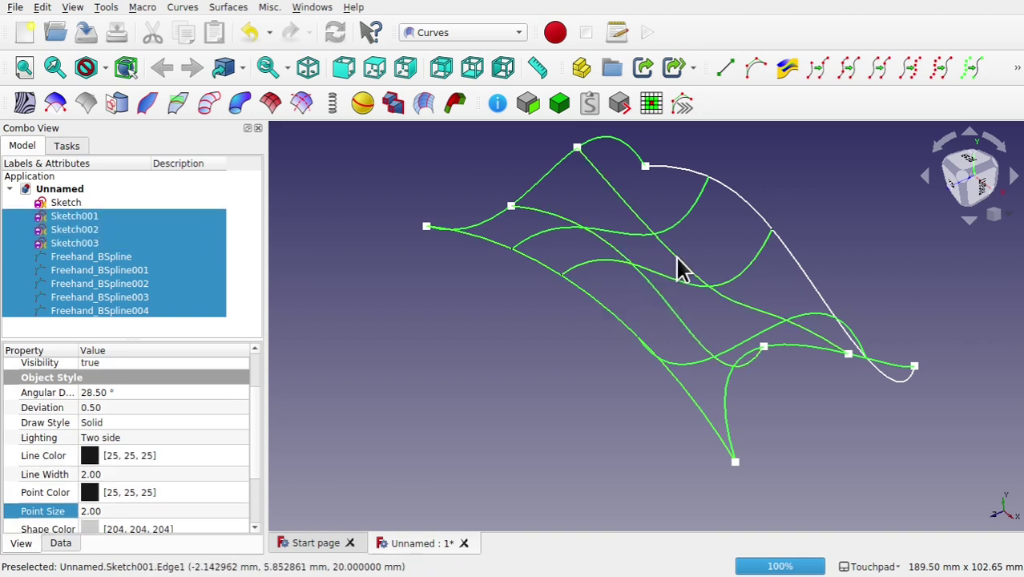
{"action": "left_click", "coordinate": [753, 215], "text": "ctrl"}
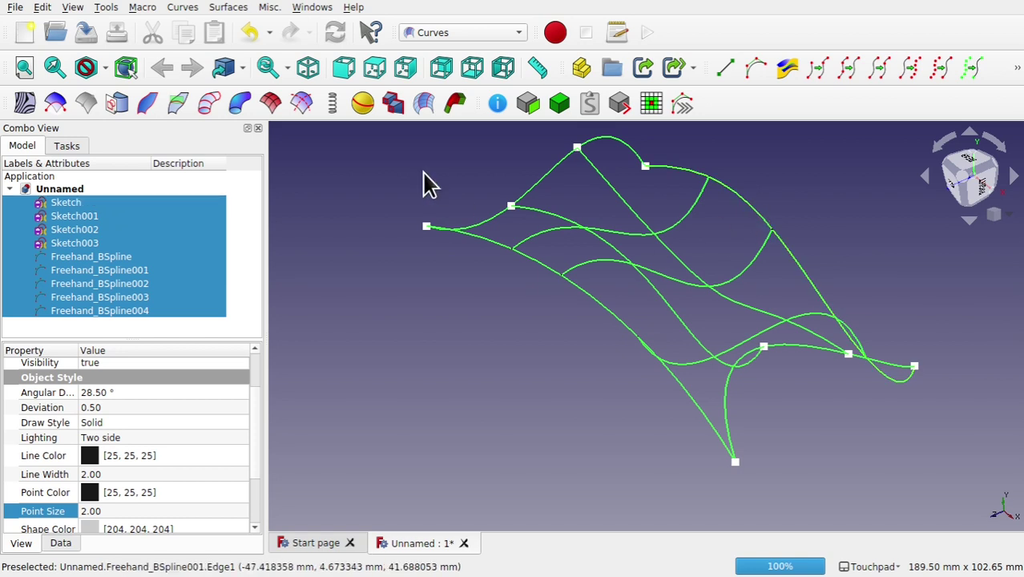
{"action": "left_click", "coordinate": [270, 104]}
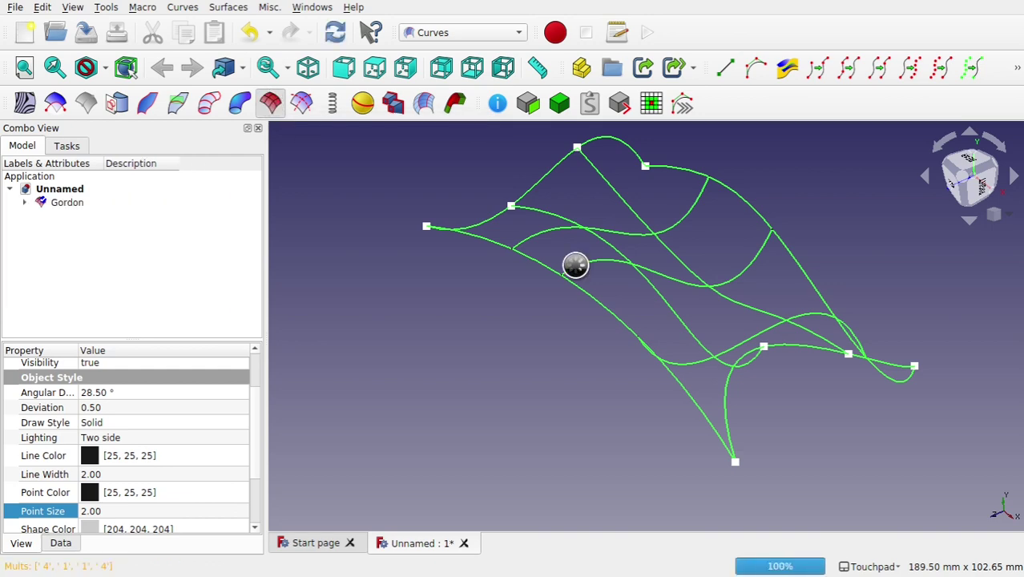
{"action": "left_click_drag", "start_coordinate": [772, 326], "coordinate": [750, 313], "text": "alt"}
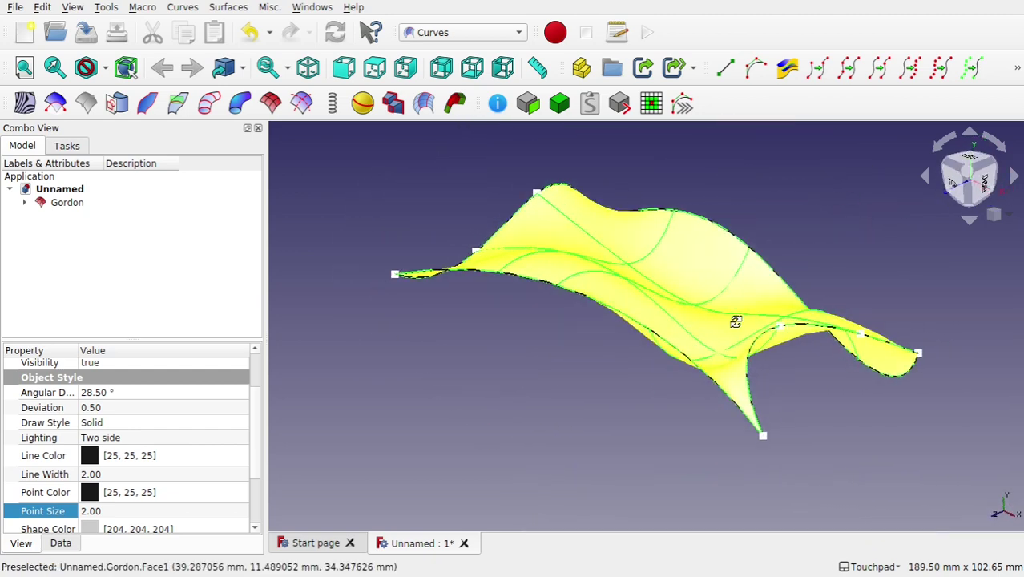
Change the Gordon object's Output property from Surface to Wireframe.
{"action": "left_click", "coordinate": [59, 201]}
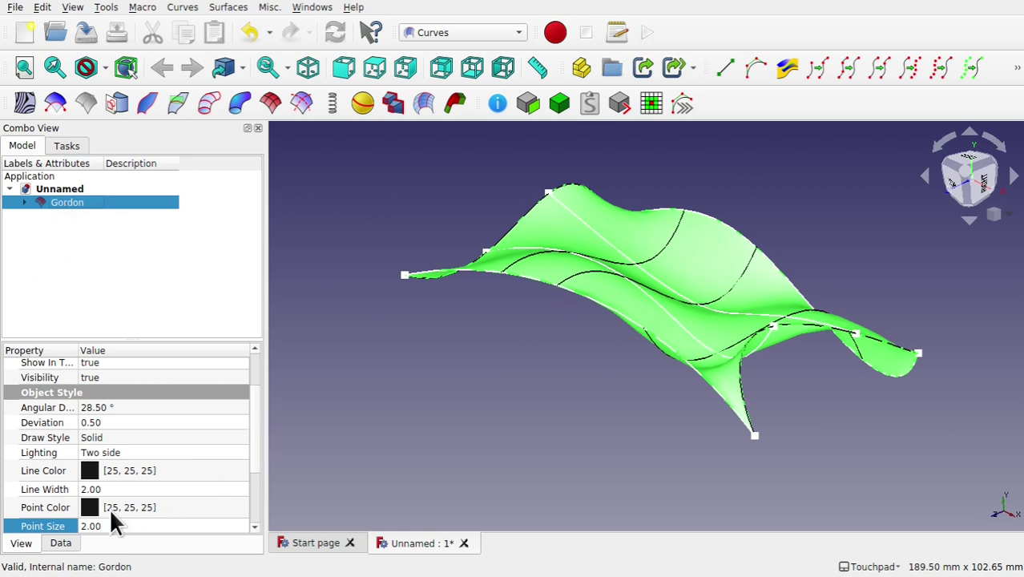
{"action": "left_click", "coordinate": [60, 543]}
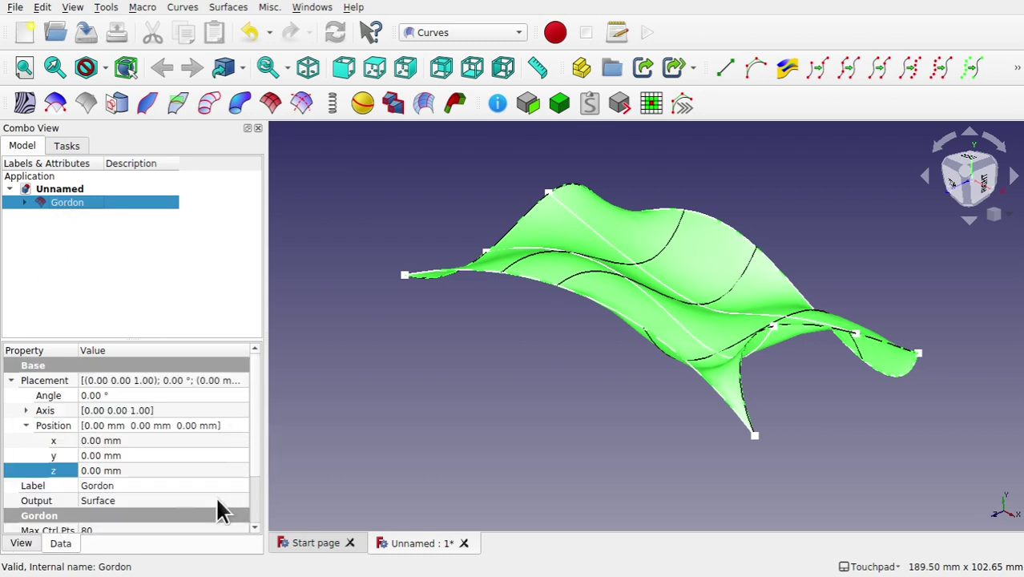
{"action": "left_click", "coordinate": [217, 497]}
{"action": "left_click", "coordinate": [217, 497]}
{"action": "left_click", "coordinate": [210, 519]}
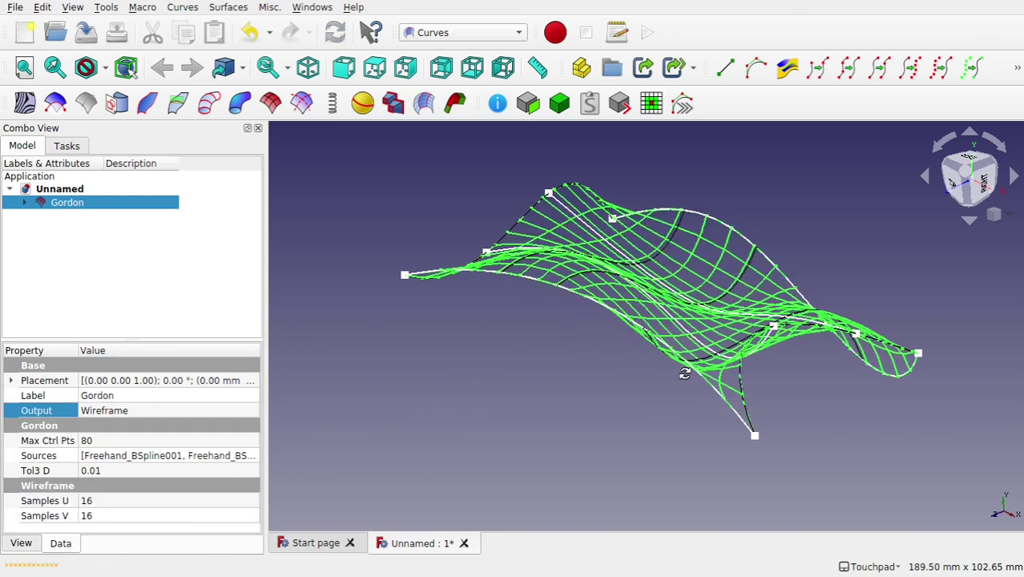
{"action": "left_click_drag", "start_coordinate": [684, 374], "coordinate": [747, 386], "text": "alt"}
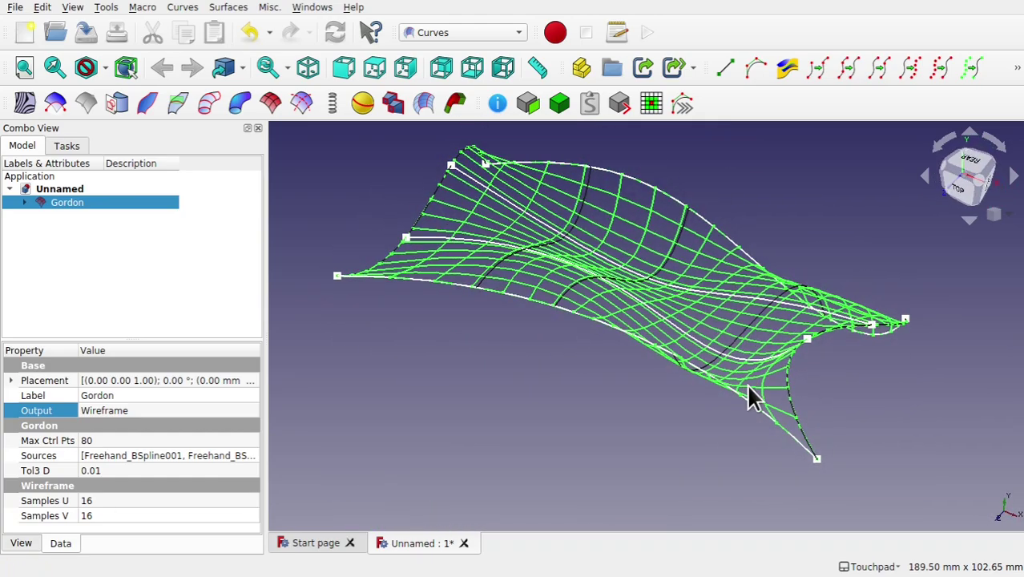
Set Gordon's Samples U to 20 and Samples V to 30.
{"action": "left_click", "coordinate": [128, 499]}
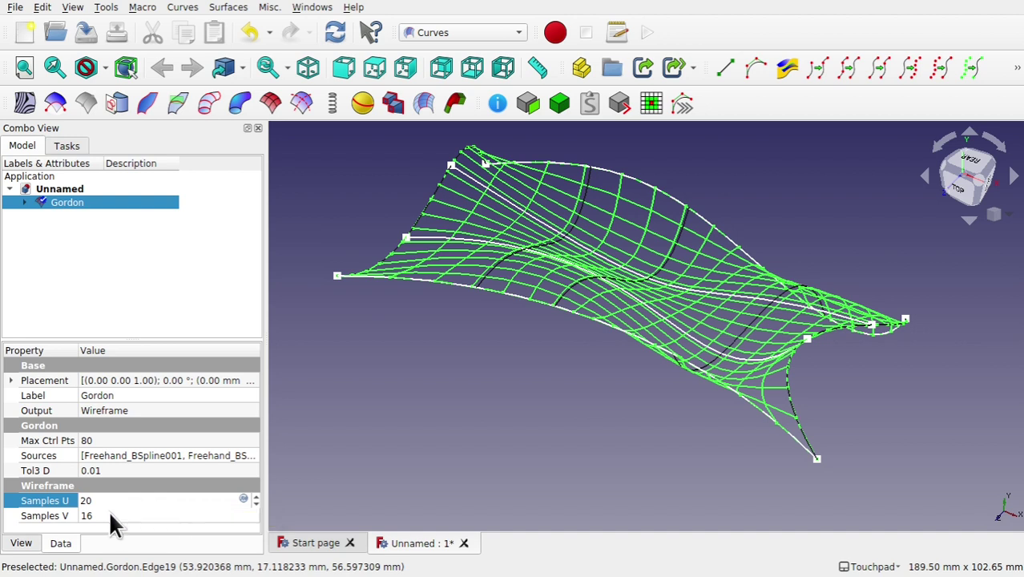
{"action": "key", "text": "Return"}
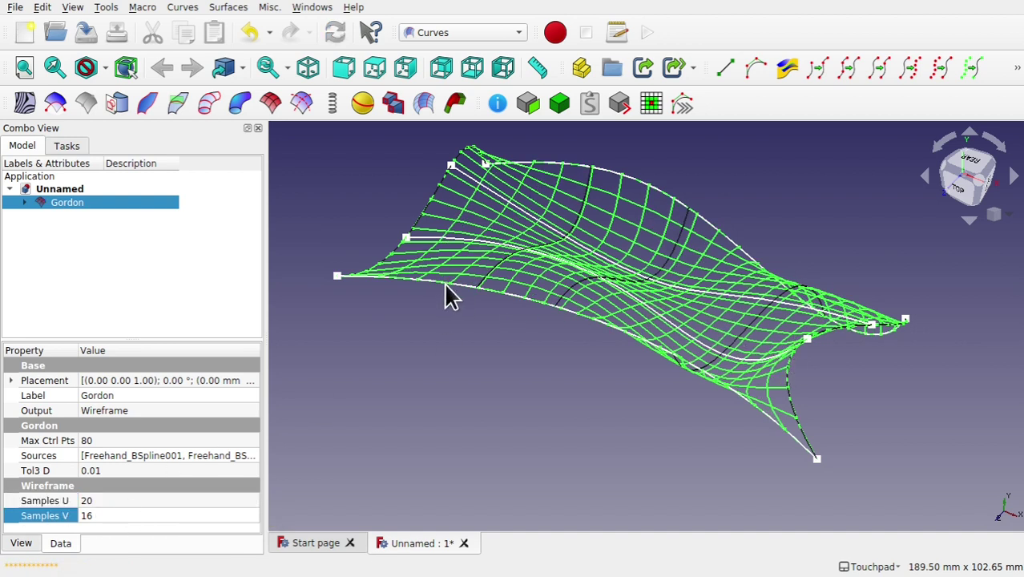
{"action": "left_click", "coordinate": [146, 513]}
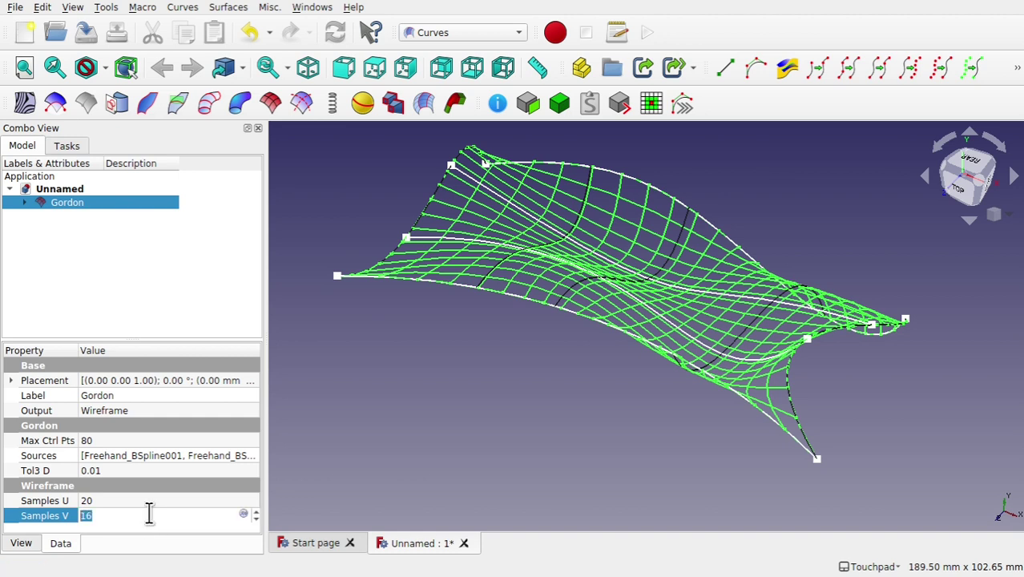
{"action": "type", "text": "30"}
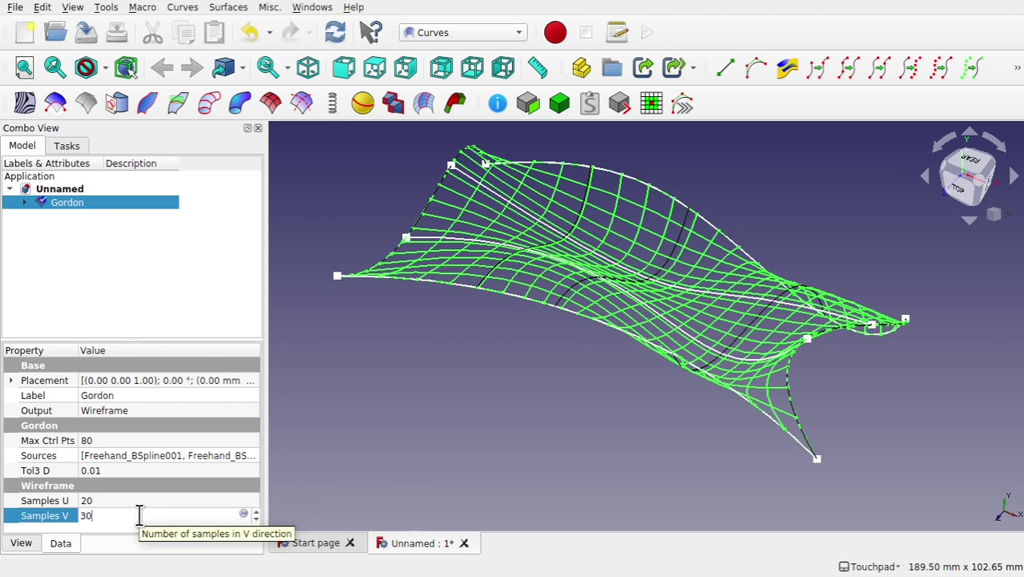
{"action": "key", "text": "Return"}
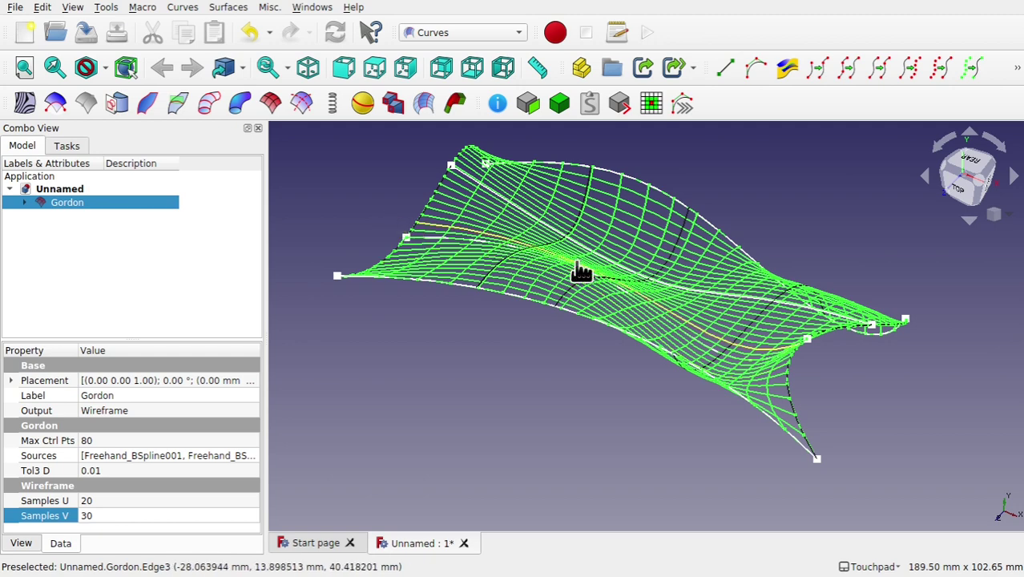
Deselect and reselect Gordon in the model tree, then bring up the workbench list.
{"action": "left_click", "coordinate": [473, 339]}
{"action": "left_click", "coordinate": [80, 200]}
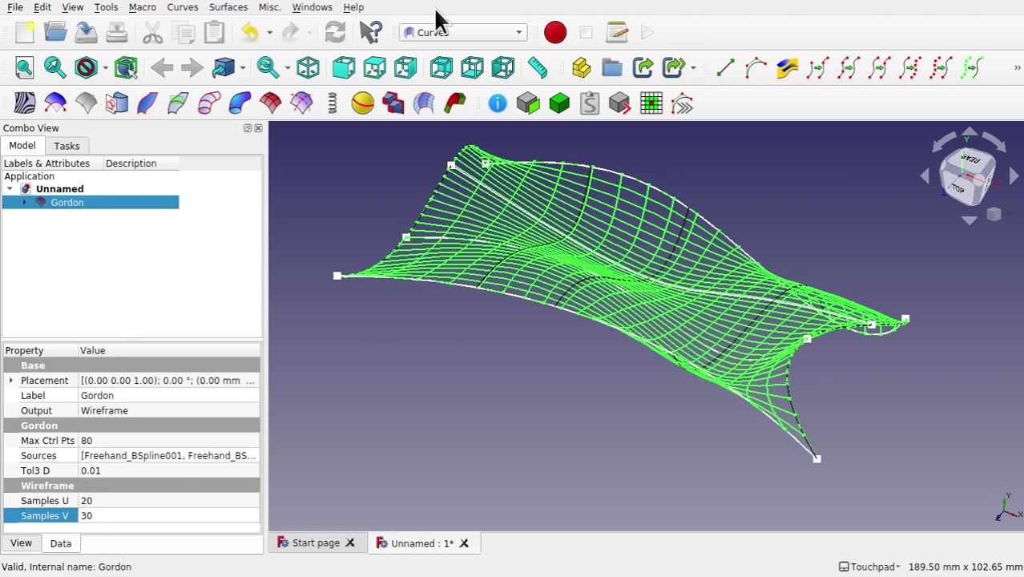
{"action": "left_click", "coordinate": [422, 33]}
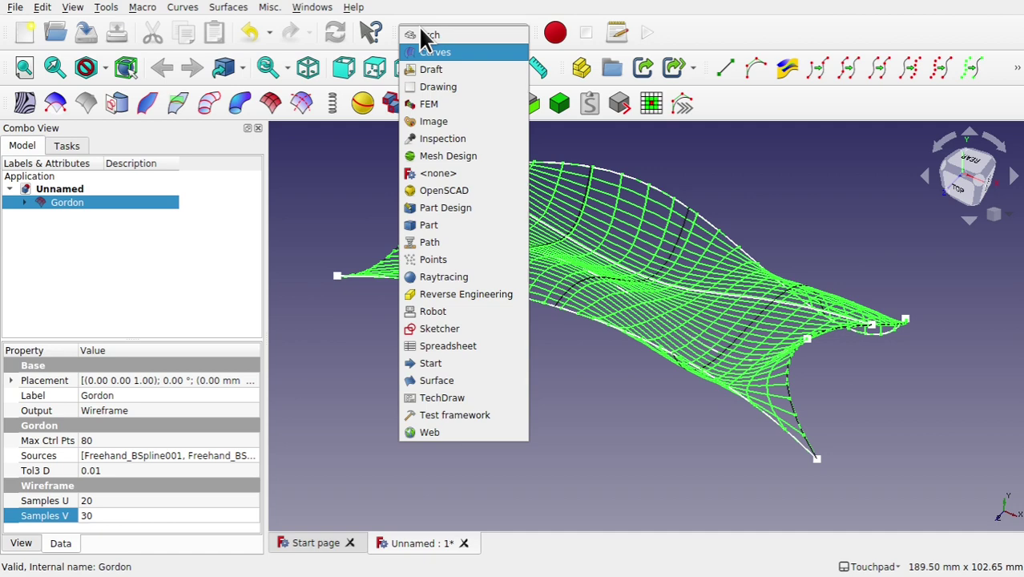
In the Part workbench, start an Offset of Gordon and inspect the Offset object in the tree.
{"action": "left_click", "coordinate": [458, 225]}
{"action": "left_click", "coordinate": [530, 116]}
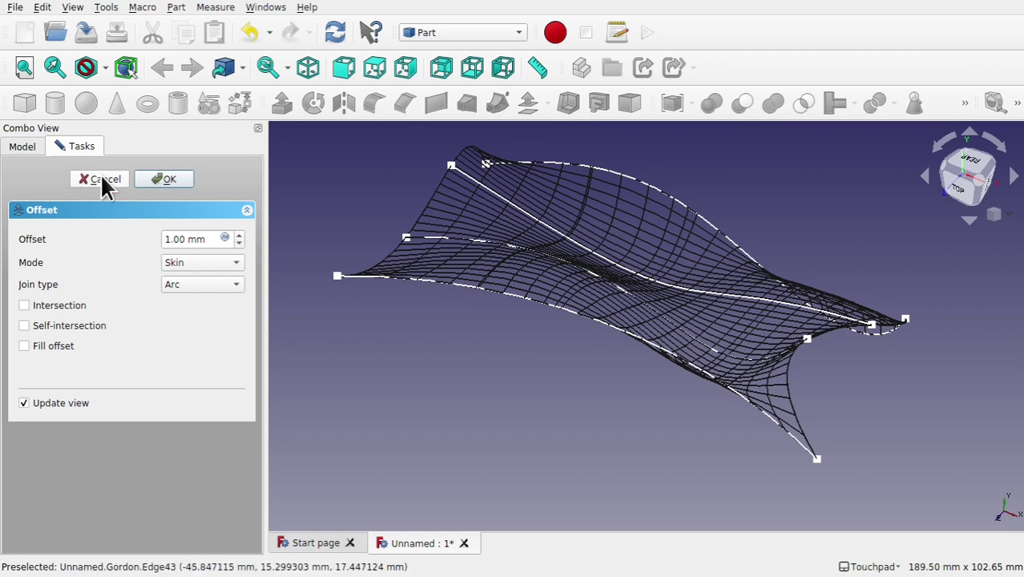
{"action": "left_click", "coordinate": [20, 147]}
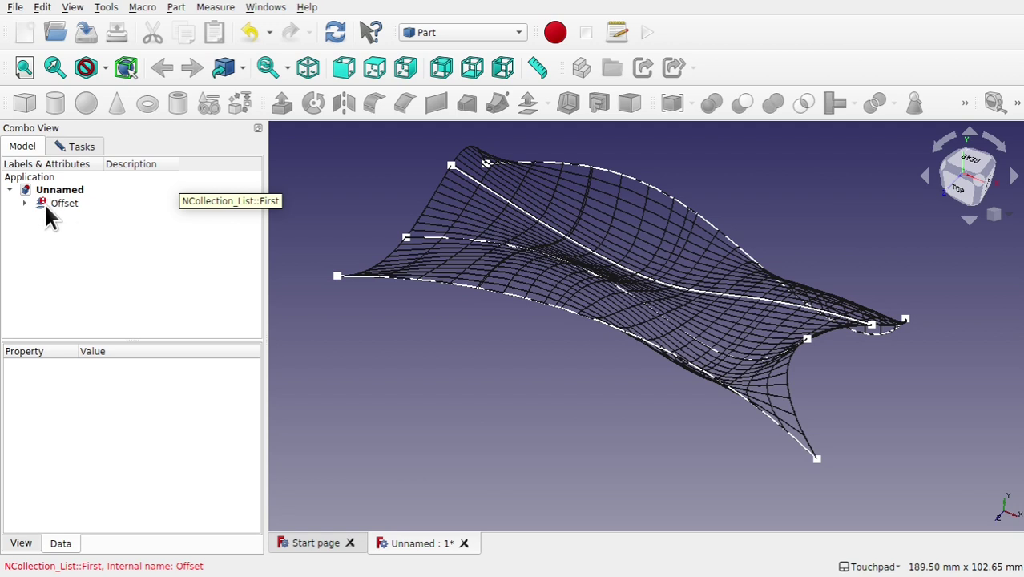
{"action": "left_click", "coordinate": [18, 201]}
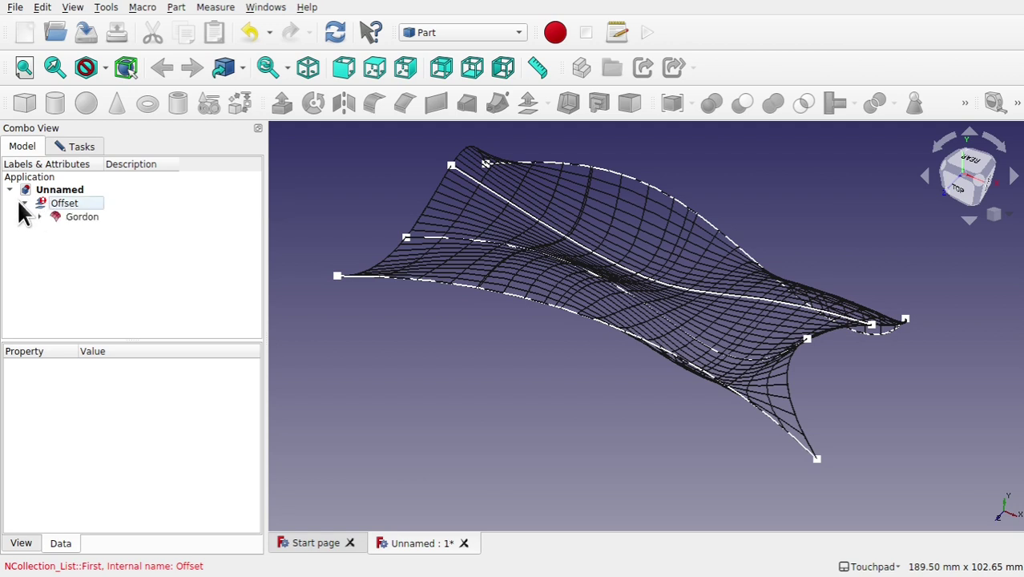
{"action": "left_click", "coordinate": [59, 205]}
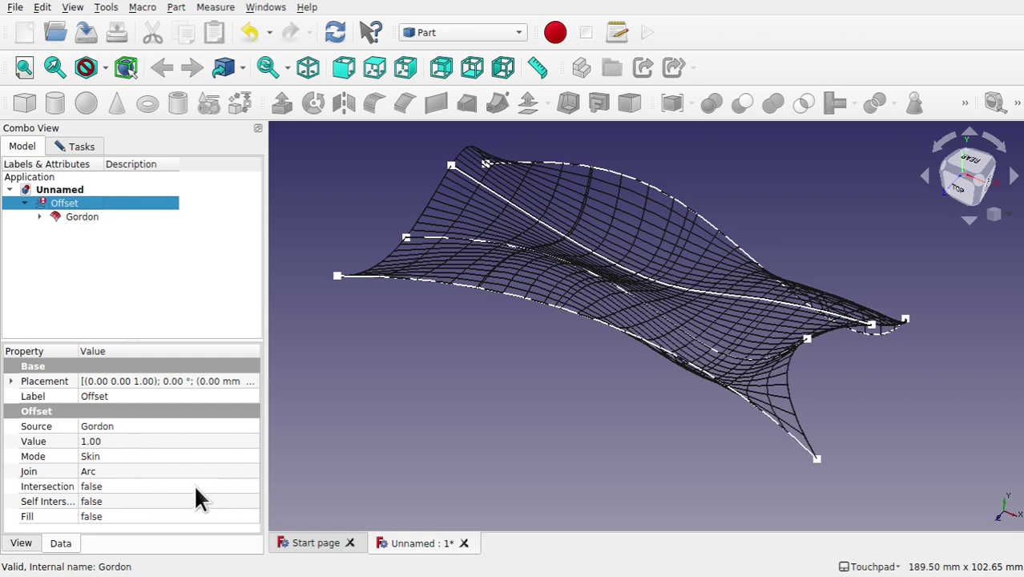
{"action": "left_click", "coordinate": [26, 202]}
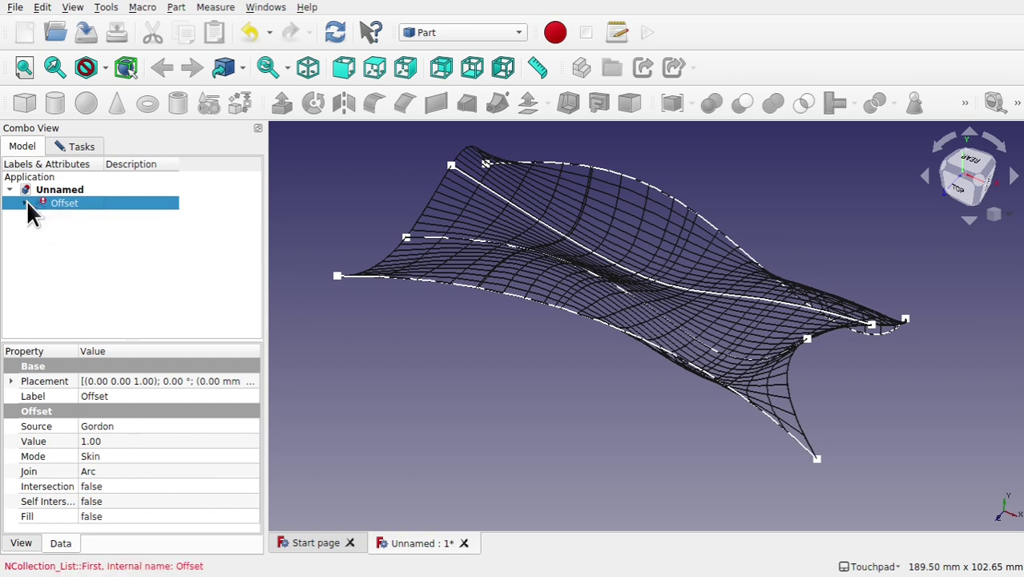
Cancel the offset and reselect the Gordon object.
{"action": "left_click", "coordinate": [73, 148]}
{"action": "left_click", "coordinate": [102, 178]}
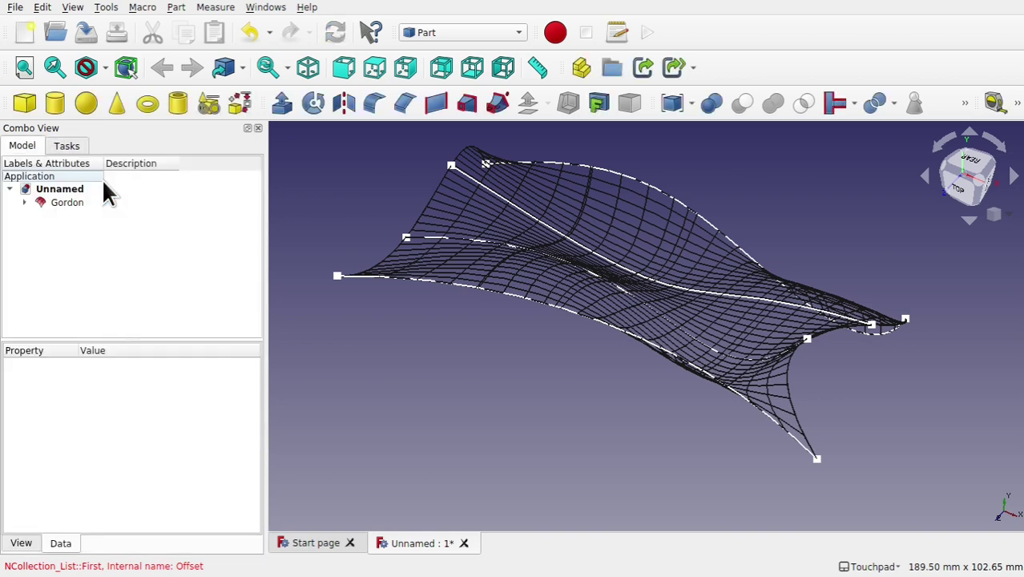
{"action": "left_click", "coordinate": [52, 202]}
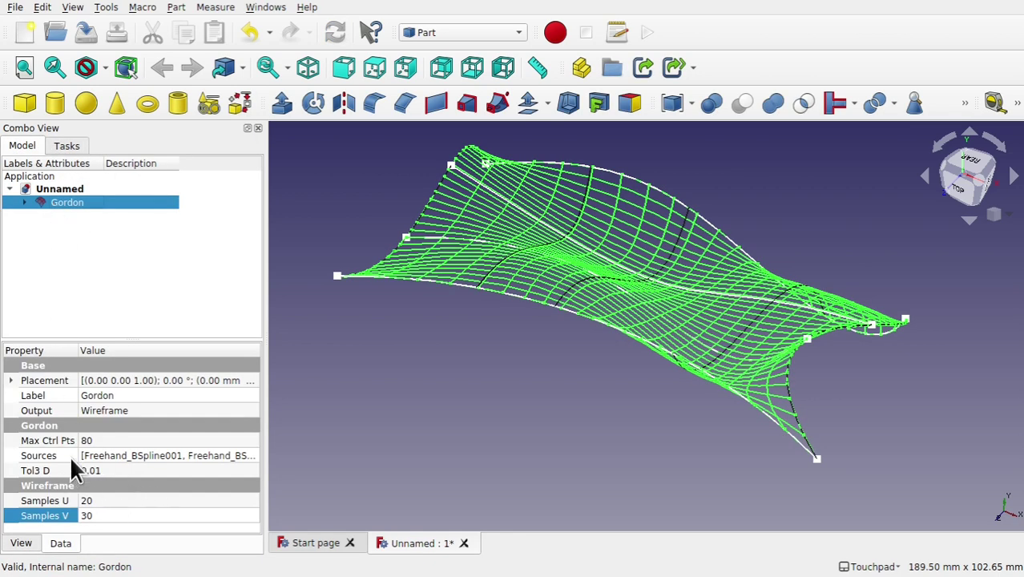
Set the Gordon Output back to Surface.
{"action": "left_click", "coordinate": [150, 410]}
{"action": "left_click", "coordinate": [149, 410]}
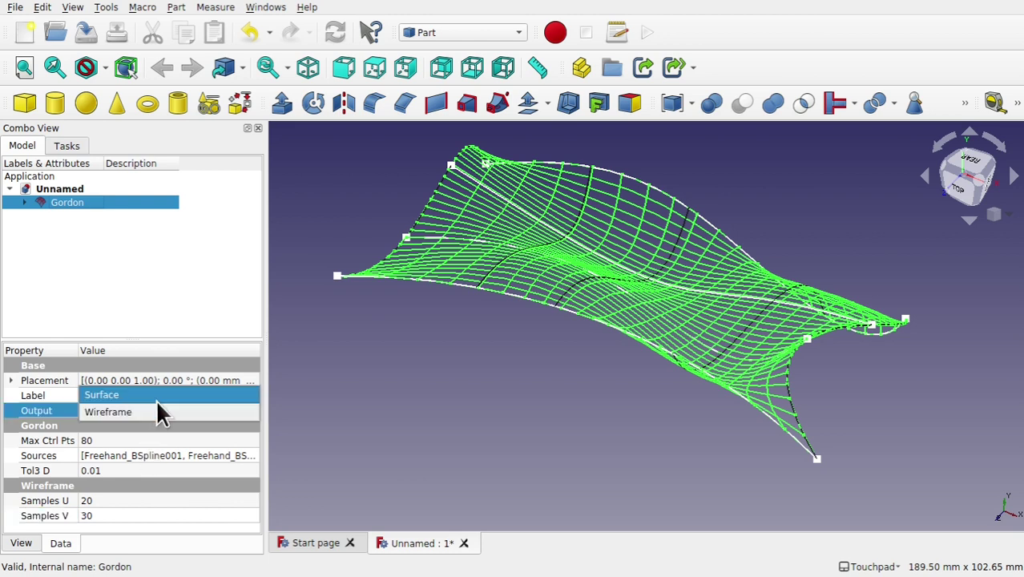
{"action": "left_click", "coordinate": [157, 396]}
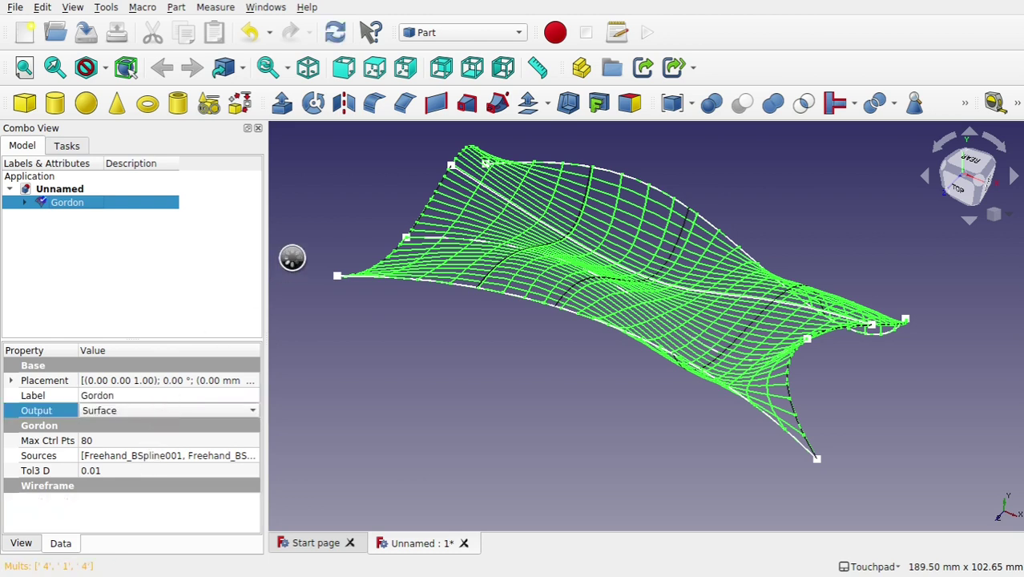
Create a Part Offset of Gordon at 2 mm with Fill offset enabled.
{"action": "left_click", "coordinate": [528, 105]}
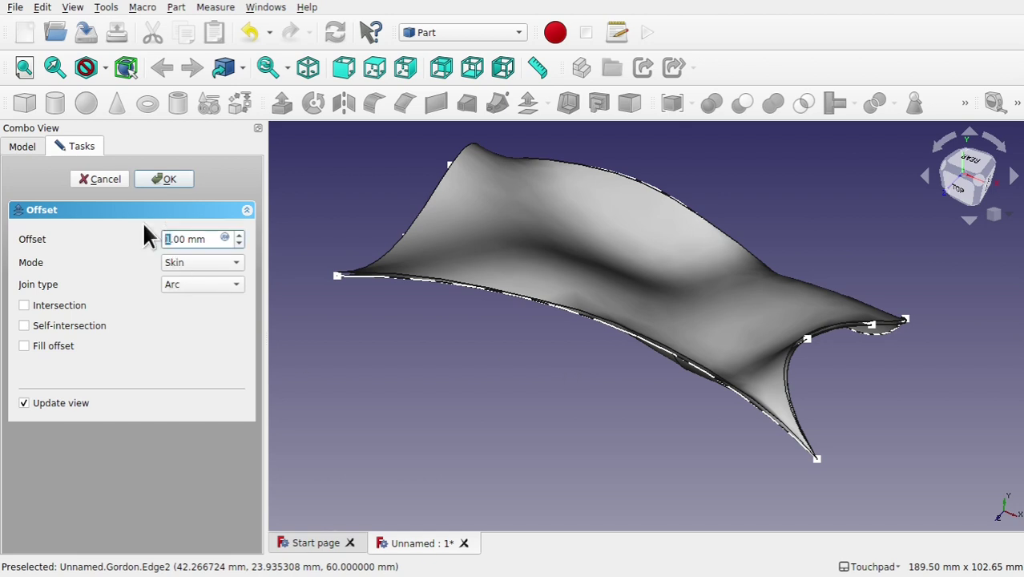
{"action": "type", "text": "2"}
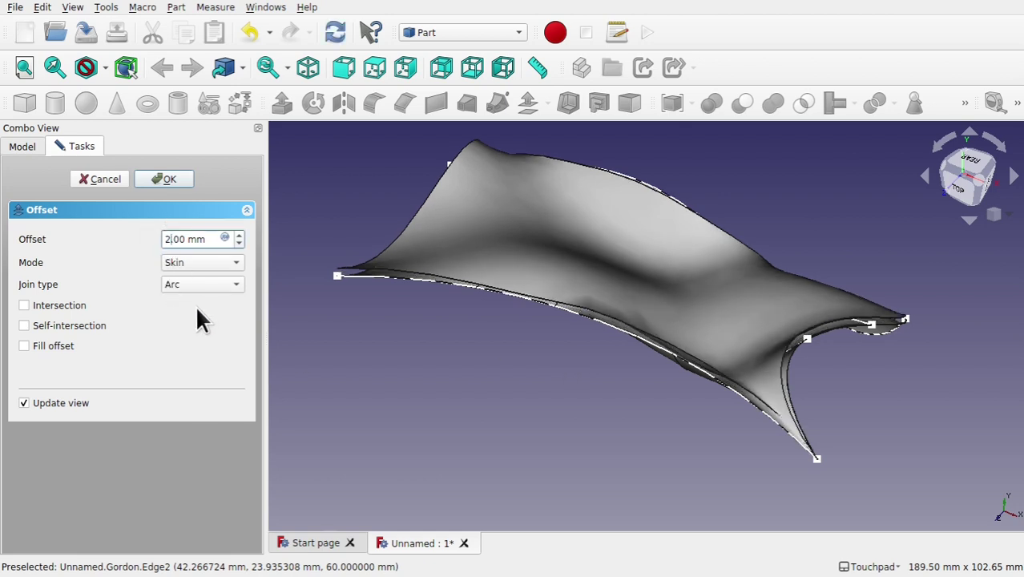
{"action": "middle_click_drag", "start_coordinate": [562, 372], "coordinate": [813, 349]}
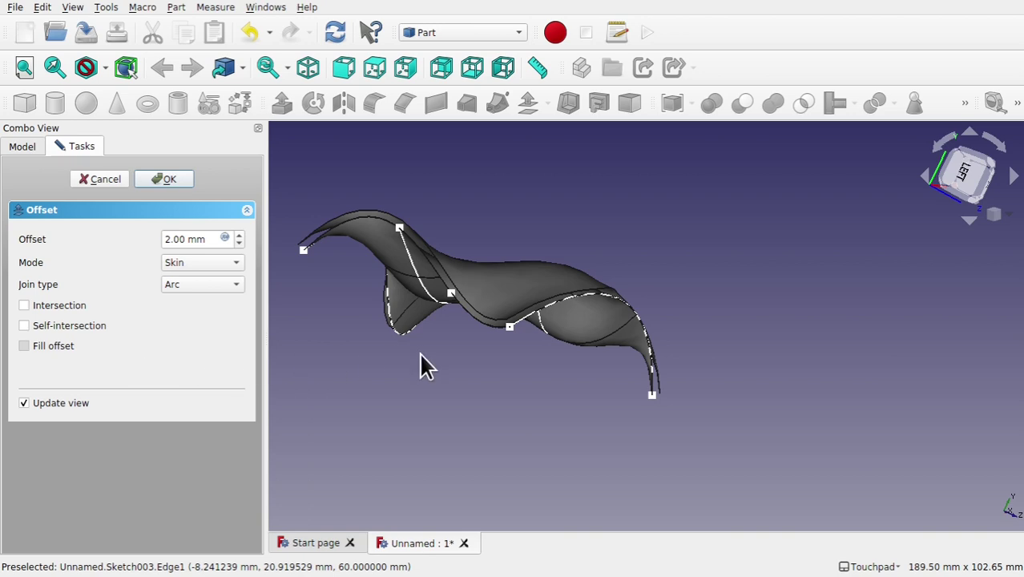
{"action": "key", "text": "space"}
{"action": "middle_click_drag", "start_coordinate": [605, 338], "coordinate": [372, 284]}
Confirm the 2 mm offset, expand Offset and Gordon in the tree, and hide the Offset solid.
{"action": "key", "text": "Return"}
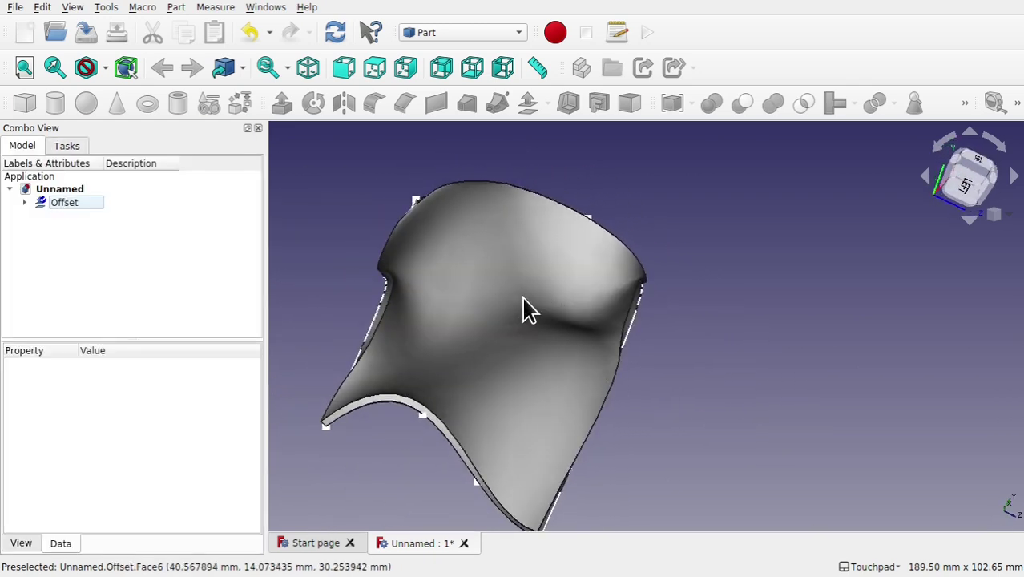
{"action": "middle_click_drag", "start_coordinate": [544, 313], "coordinate": [695, 354]}
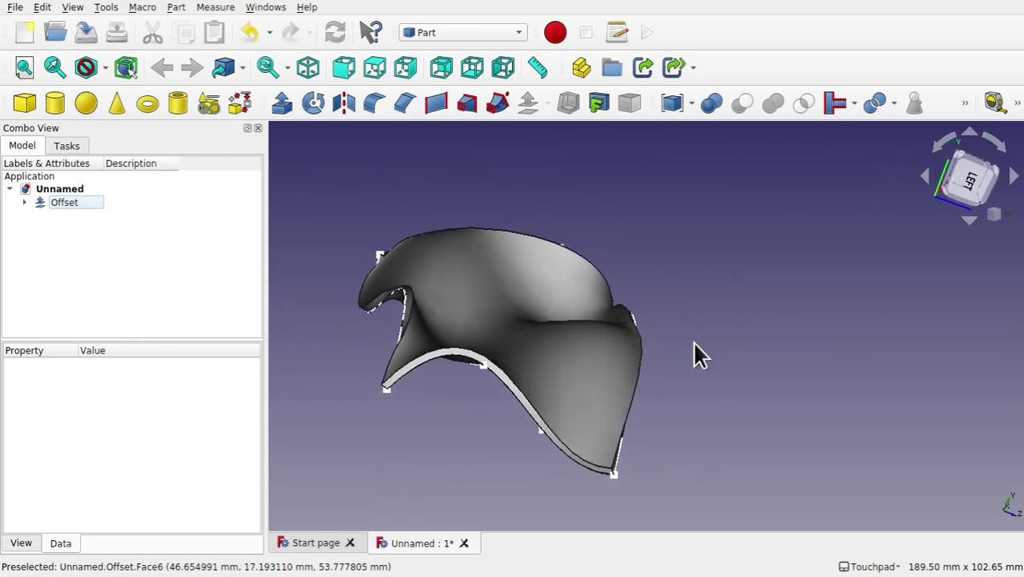
{"action": "left_click", "coordinate": [24, 203]}
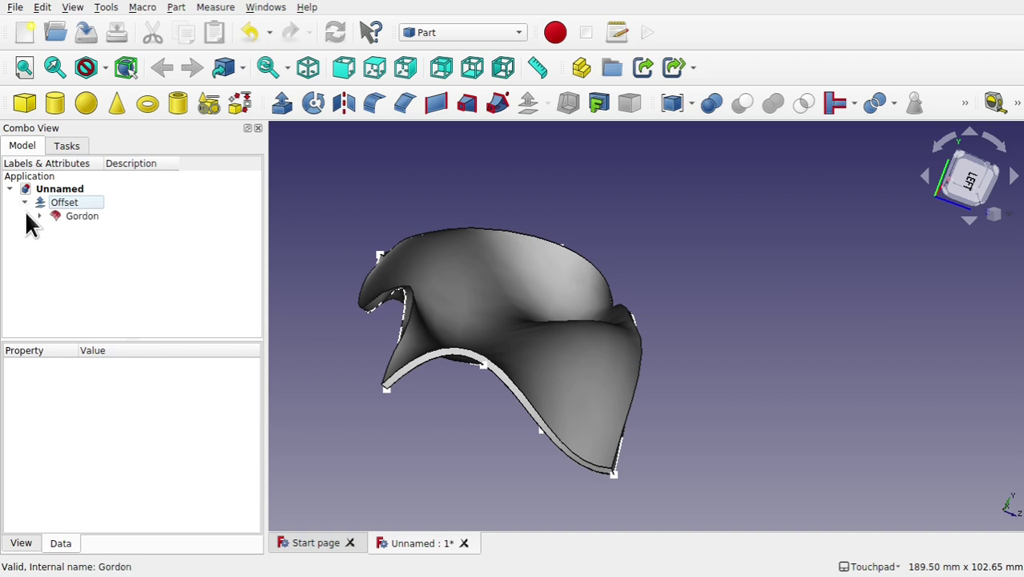
{"action": "left_click", "coordinate": [38, 215]}
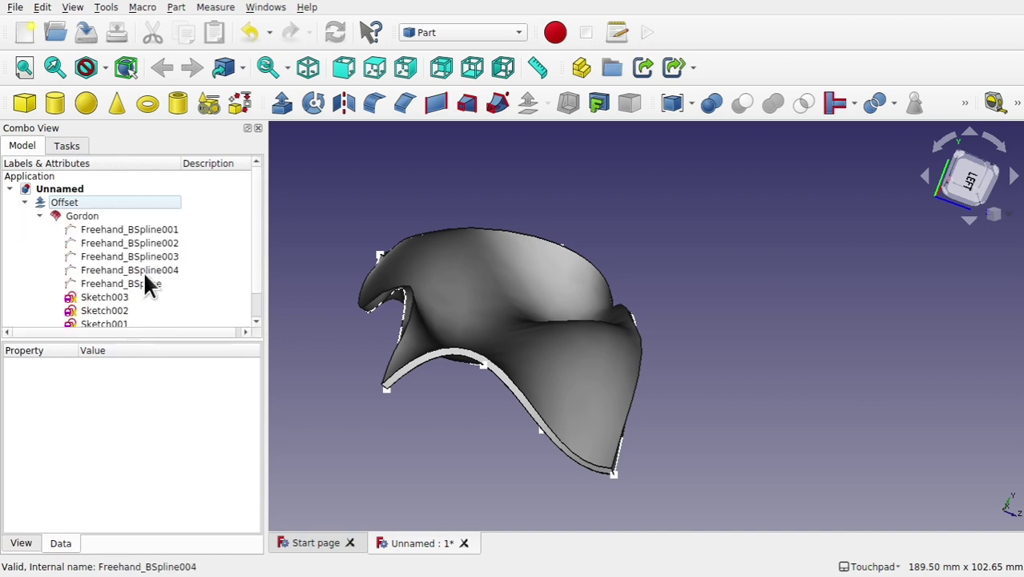
{"action": "left_click", "coordinate": [73, 213]}
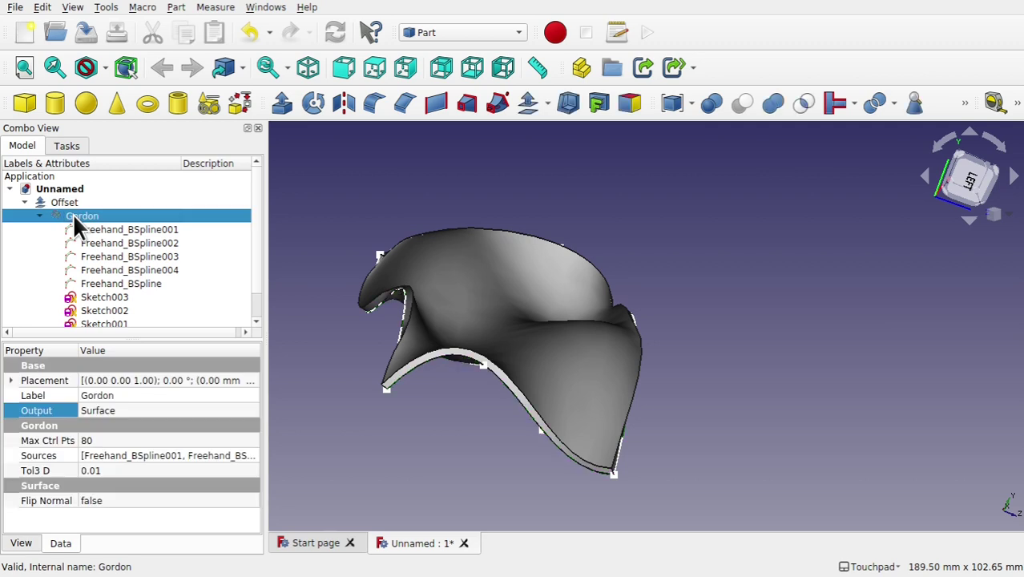
{"action": "left_click", "coordinate": [73, 198]}
{"action": "key", "text": "space"}
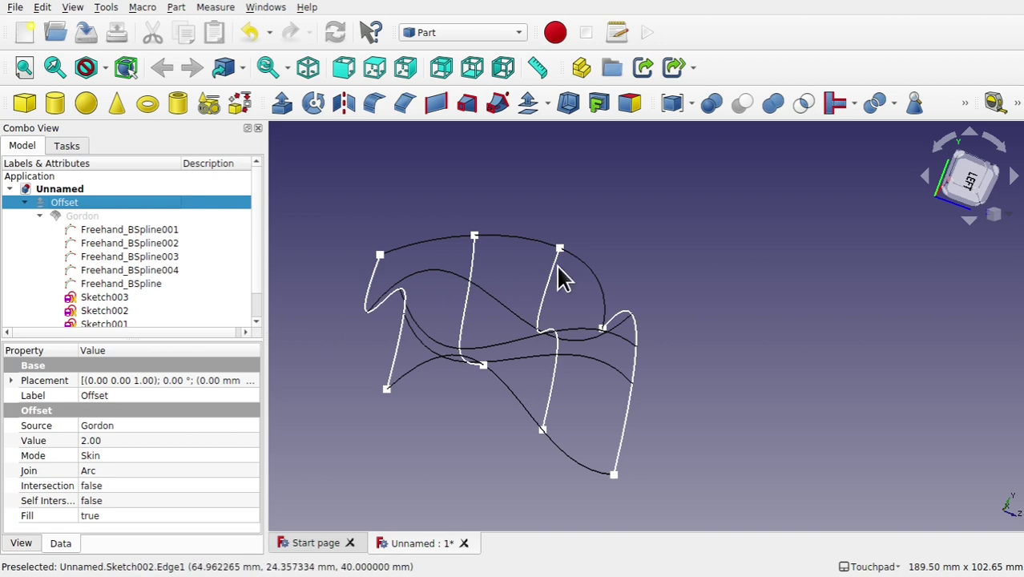
Select Freehand_BSpline001 and recompute the model.
{"action": "middle_click_drag", "start_coordinate": [560, 277], "coordinate": [530, 321]}
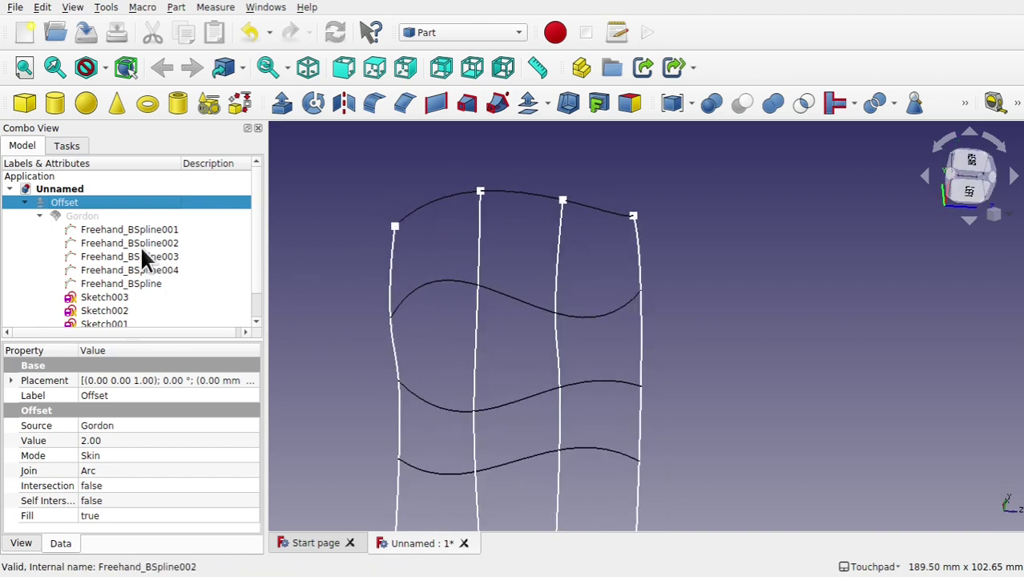
{"action": "left_click", "coordinate": [125, 229]}
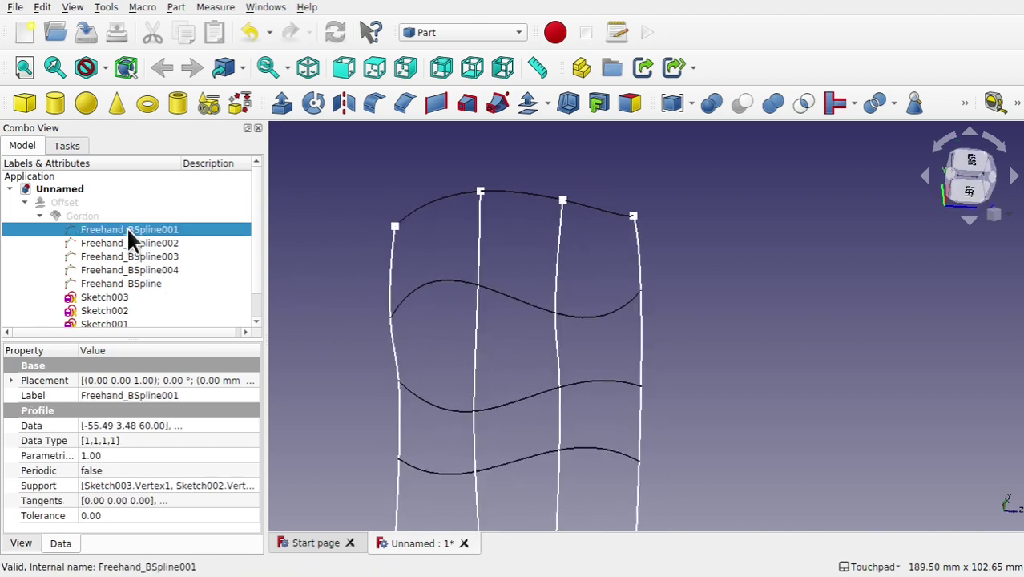
{"action": "middle_click_drag", "start_coordinate": [378, 267], "coordinate": [486, 209]}
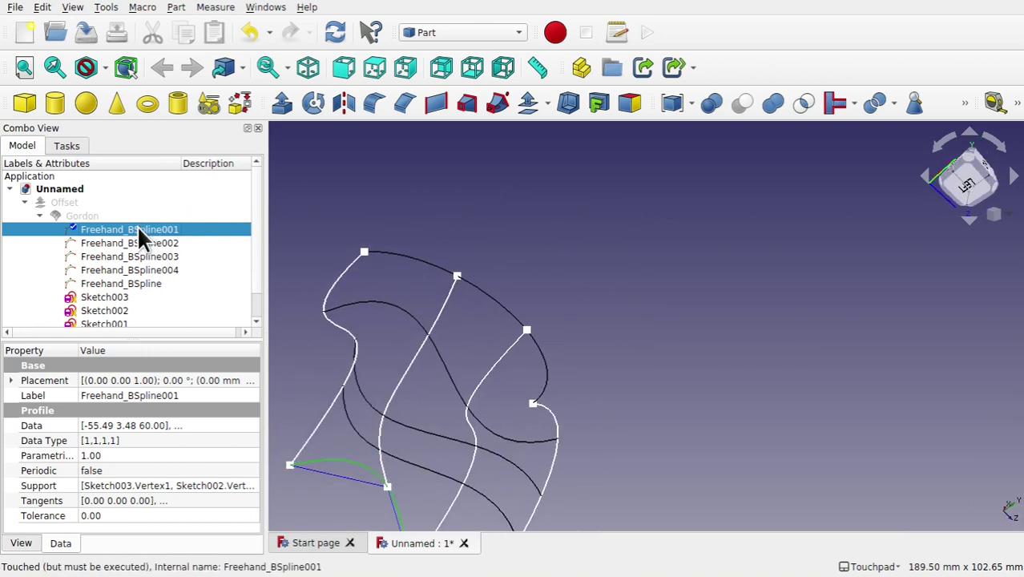
{"action": "key", "text": "ctrl+r"}
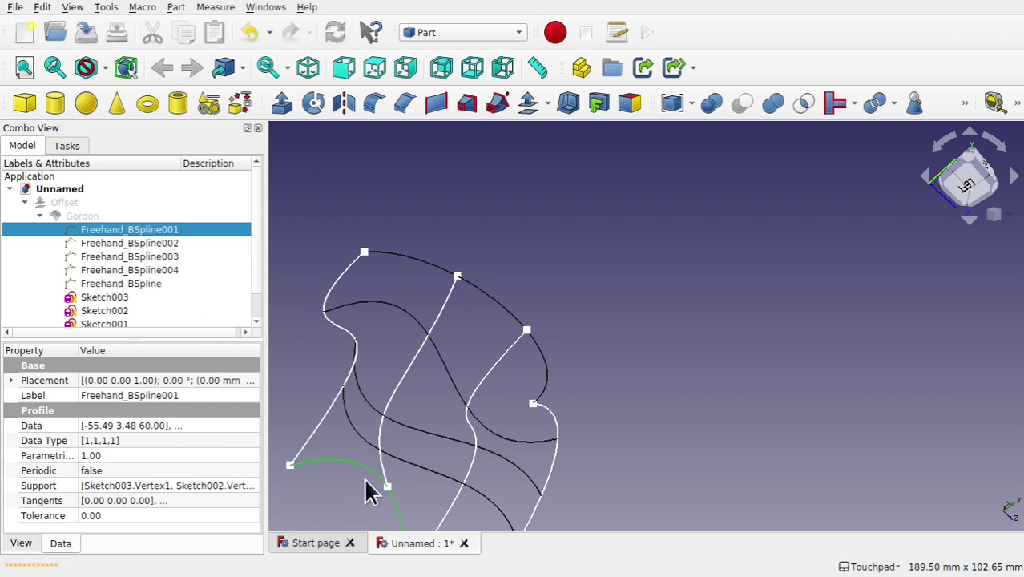
Drag Freehand_BSpline003's middle control point upward to reshape that cross curve.
{"action": "left_click", "coordinate": [130, 255]}
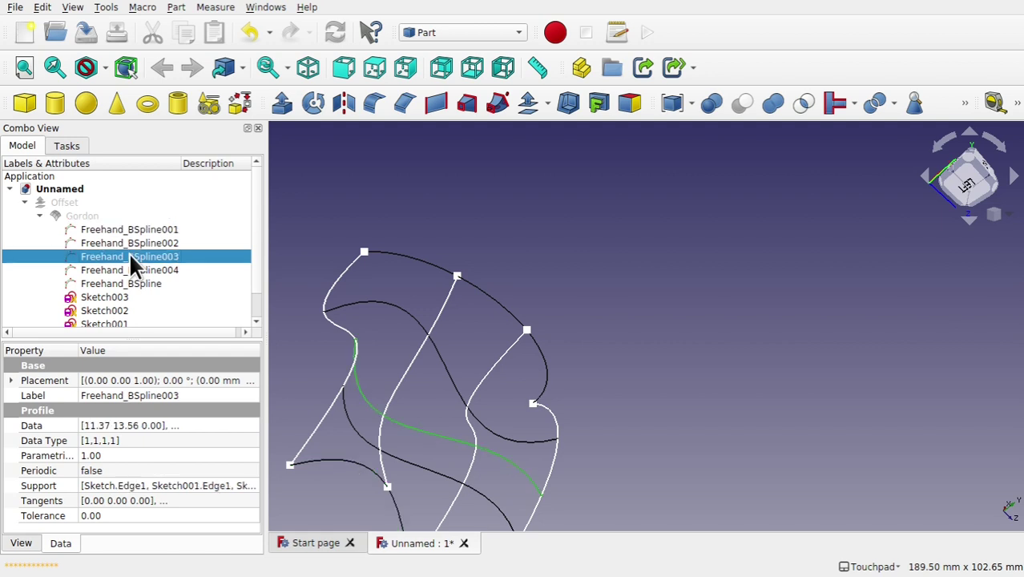
{"action": "middle_click_drag", "start_coordinate": [501, 356], "coordinate": [452, 384]}
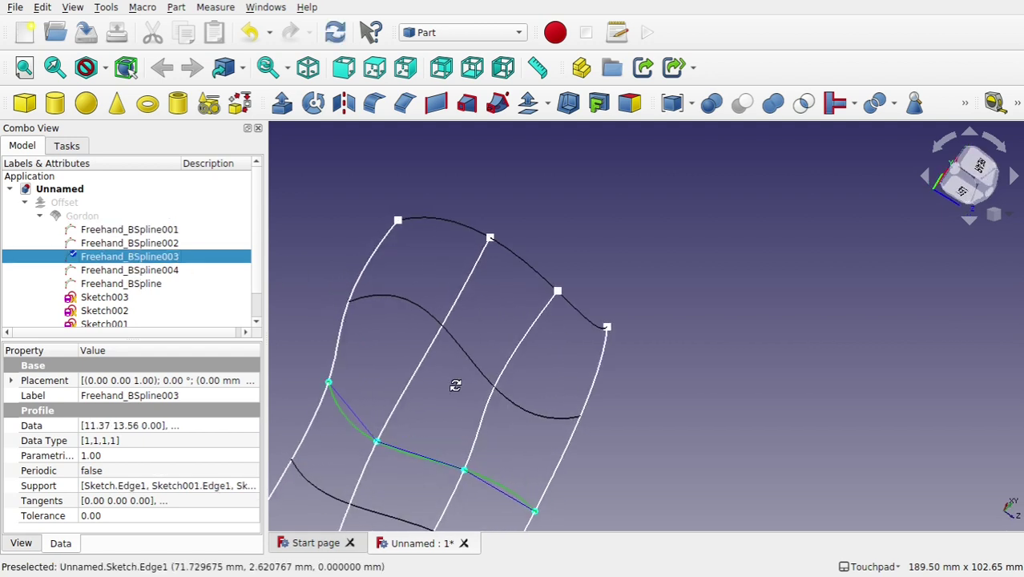
{"action": "left_click_drag", "start_coordinate": [468, 471], "coordinate": [515, 347]}
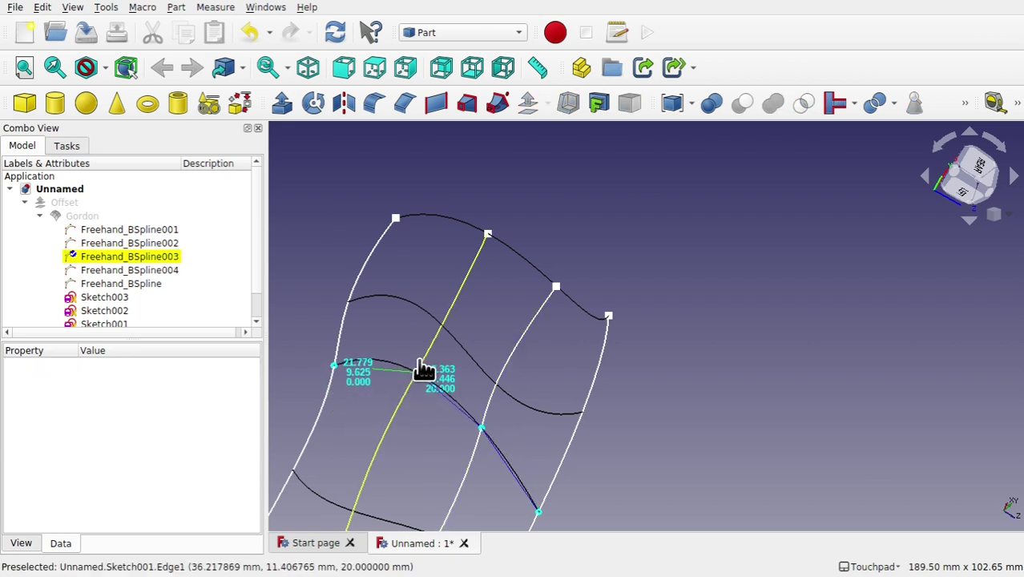
{"action": "left_click", "coordinate": [423, 366]}
{"action": "mouse_move", "coordinate": [423, 366]}
{"action": "middle_mouse_down"}
{"action": "mouse_move", "coordinate": [450, 435]}
{"action": "mouse_move", "coordinate": [423, 417]}
{"action": "middle_mouse_up"}
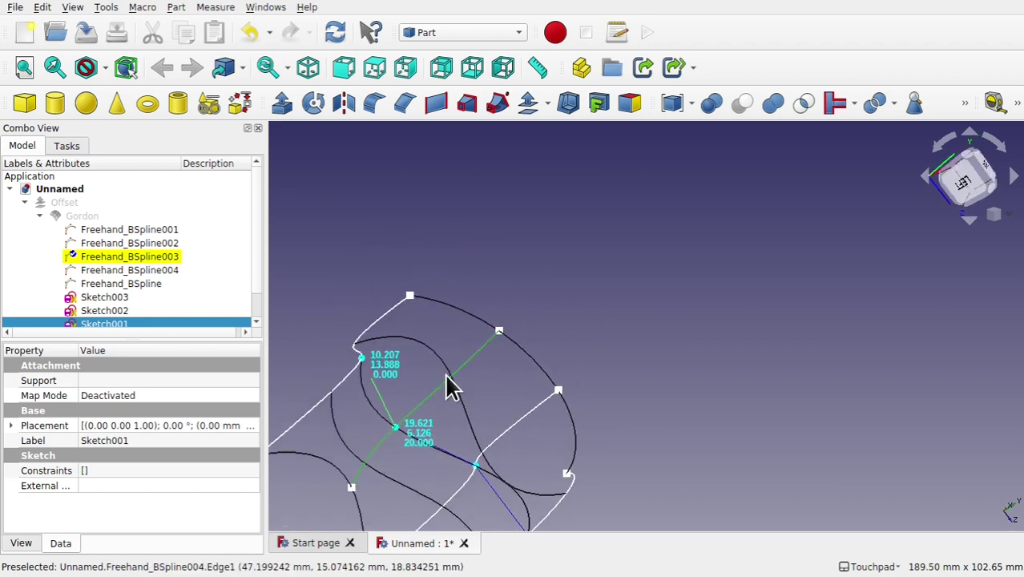
{"action": "left_click", "coordinate": [502, 330]}
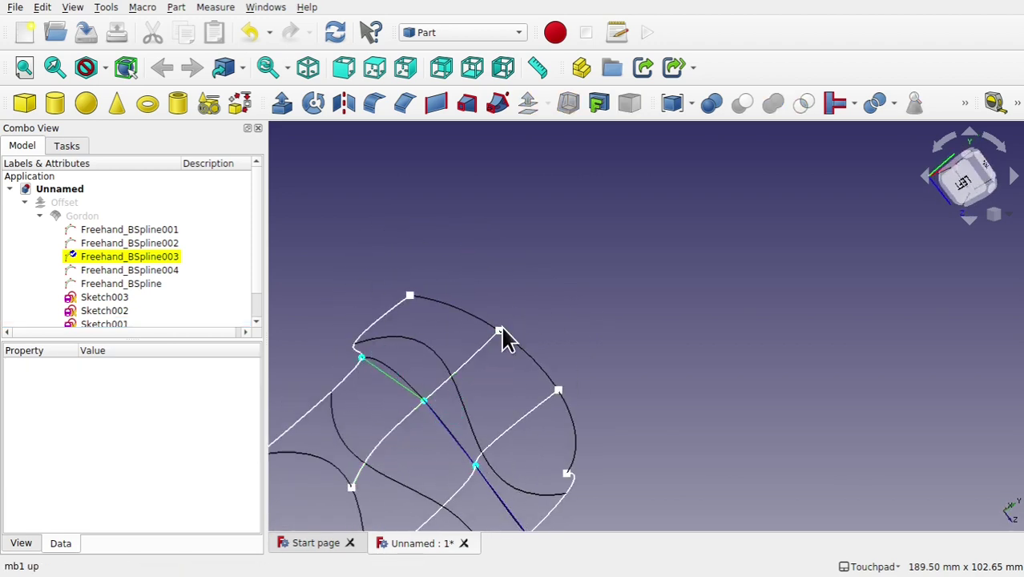
{"action": "scroll", "coordinate": [257, 313], "scroll_direction": "down", "scroll_amount": 1}
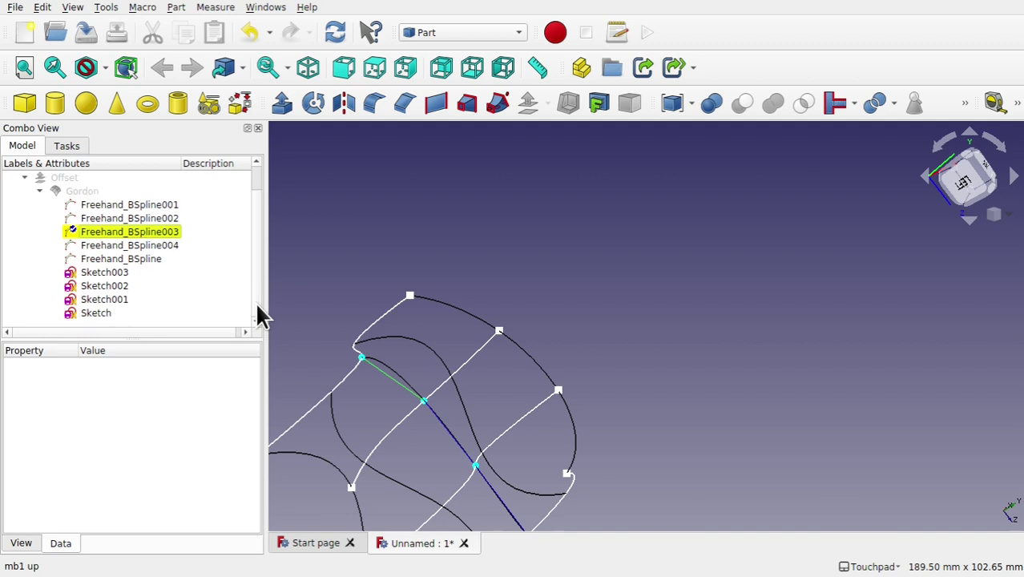
Switch Gordon's Output from Surface to Wireframe.
{"action": "left_click", "coordinate": [83, 192]}
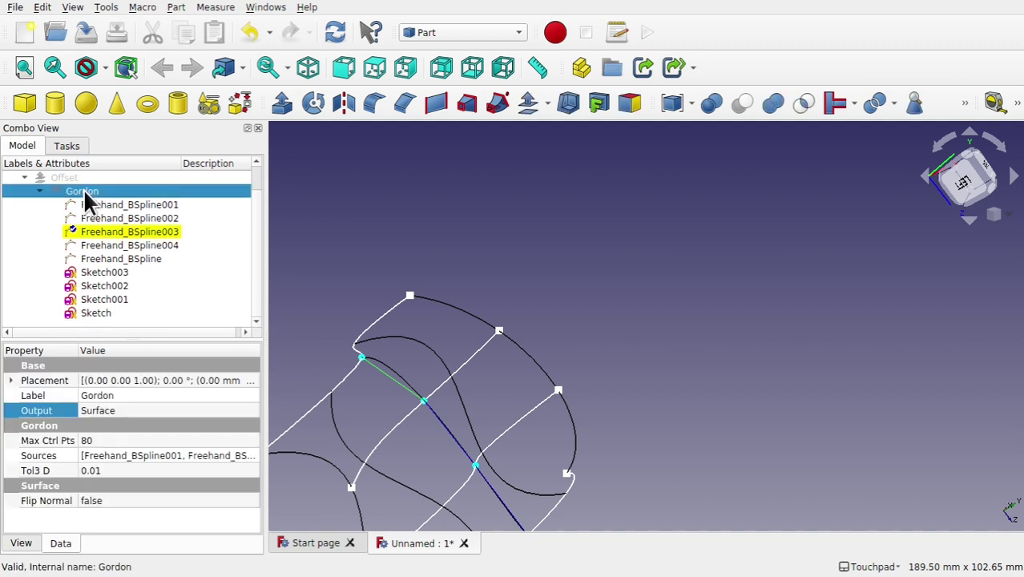
{"action": "left_click", "coordinate": [138, 410]}
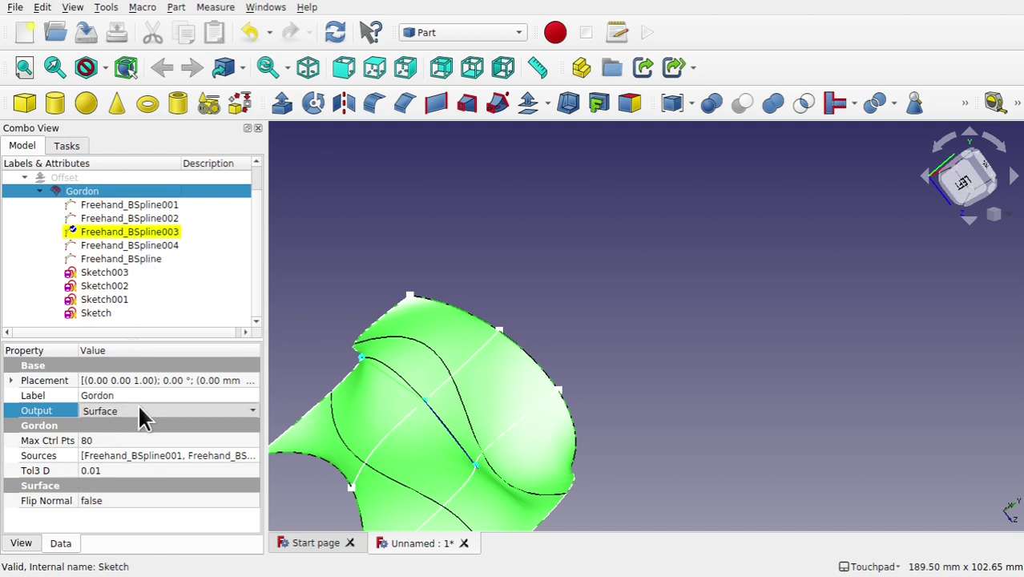
{"action": "left_click", "coordinate": [138, 410]}
{"action": "left_click", "coordinate": [139, 427]}
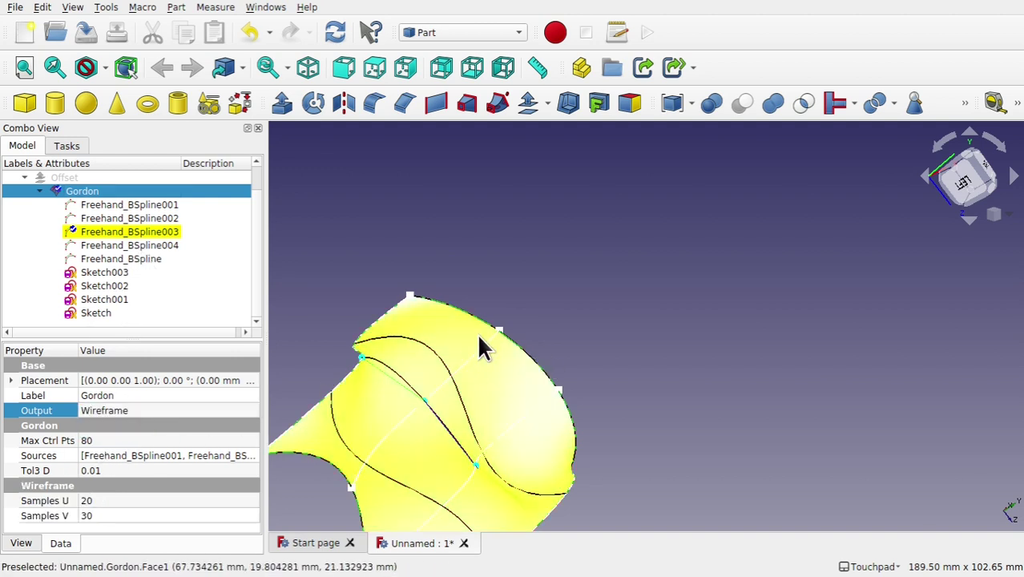
Orbit around the twisted wireframe grid to inspect it over the edited curves.
{"action": "left_click", "coordinate": [136, 232]}
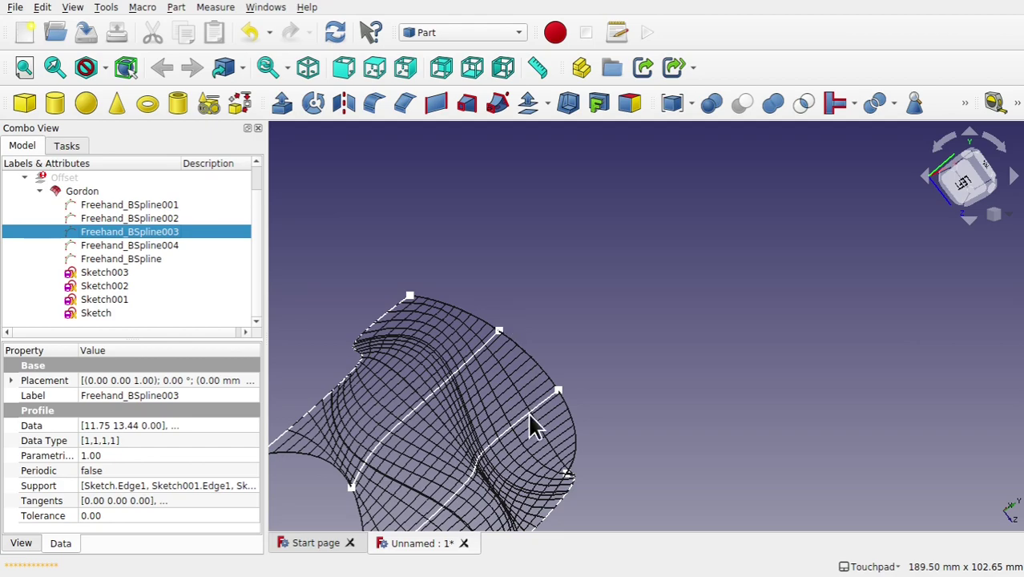
{"action": "left_click", "coordinate": [571, 356]}
{"action": "middle_click_drag", "start_coordinate": [649, 421], "coordinate": [504, 382]}
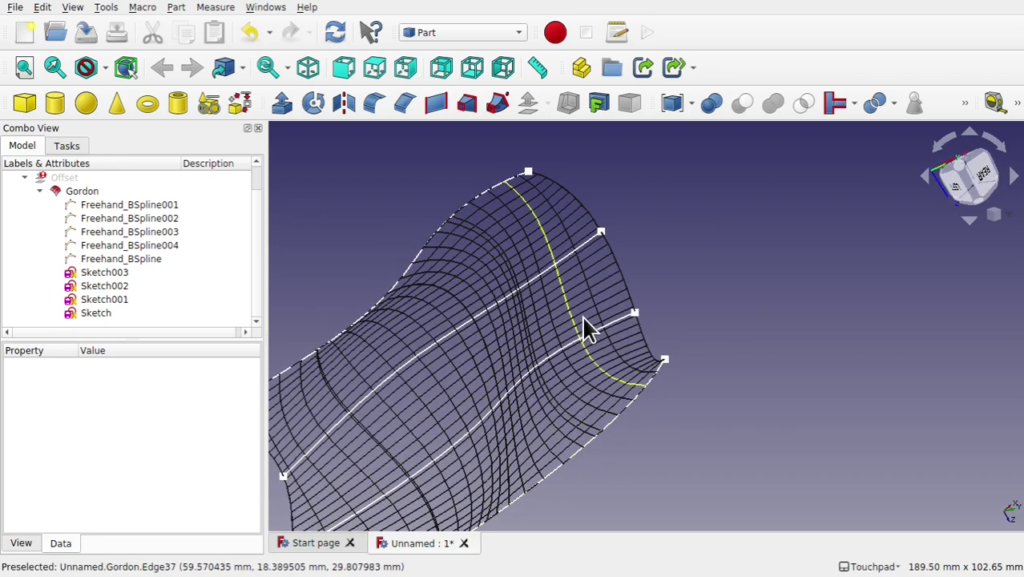
{"action": "middle_click_drag", "start_coordinate": [584, 317], "coordinate": [489, 324]}
{"action": "left_click", "coordinate": [64, 178]}
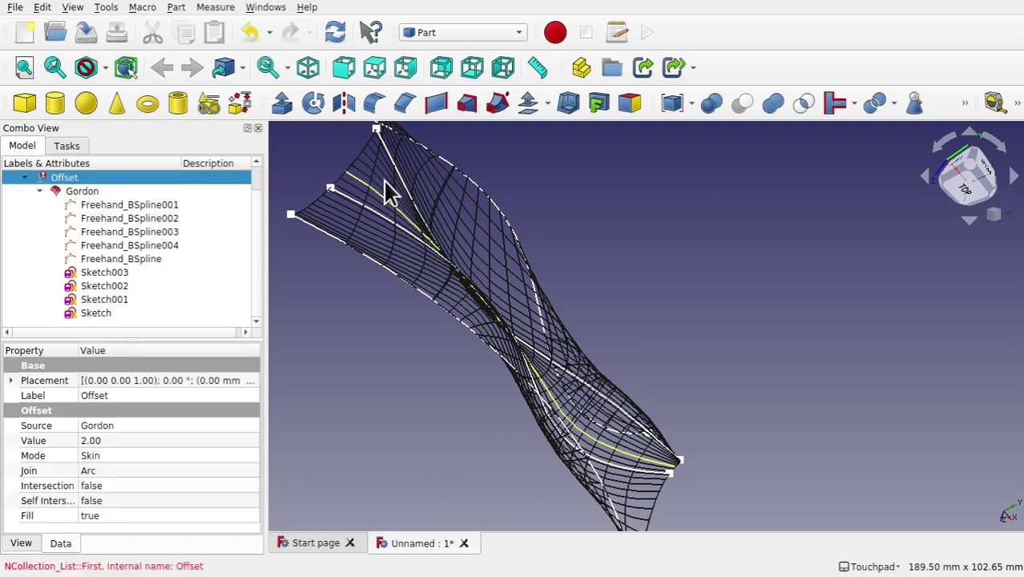
{"action": "middle_click_drag", "start_coordinate": [429, 279], "coordinate": [405, 282]}
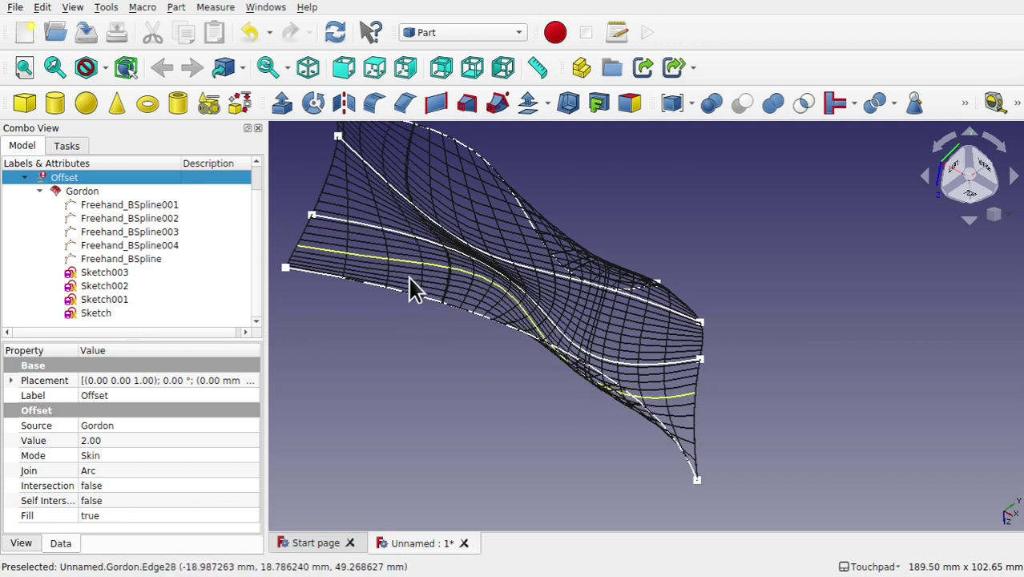
Edit Sketch003, raise two B-spline control points, and close the sketch so Gordon rebuilds.
{"action": "left_click", "coordinate": [91, 271]}
{"action": "double_click", "coordinate": [119, 271]}
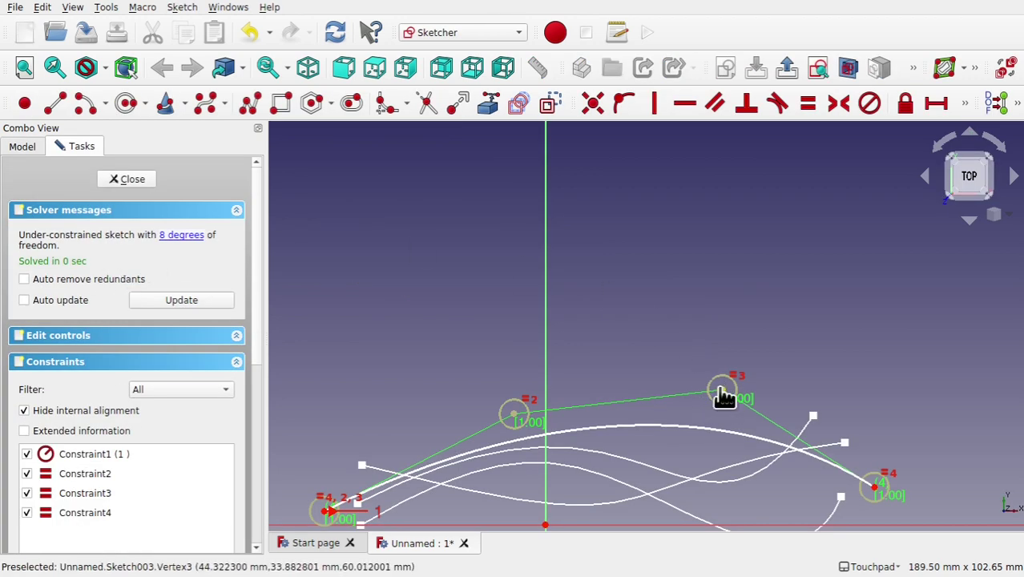
{"action": "left_click_drag", "start_coordinate": [722, 386], "coordinate": [669, 210]}
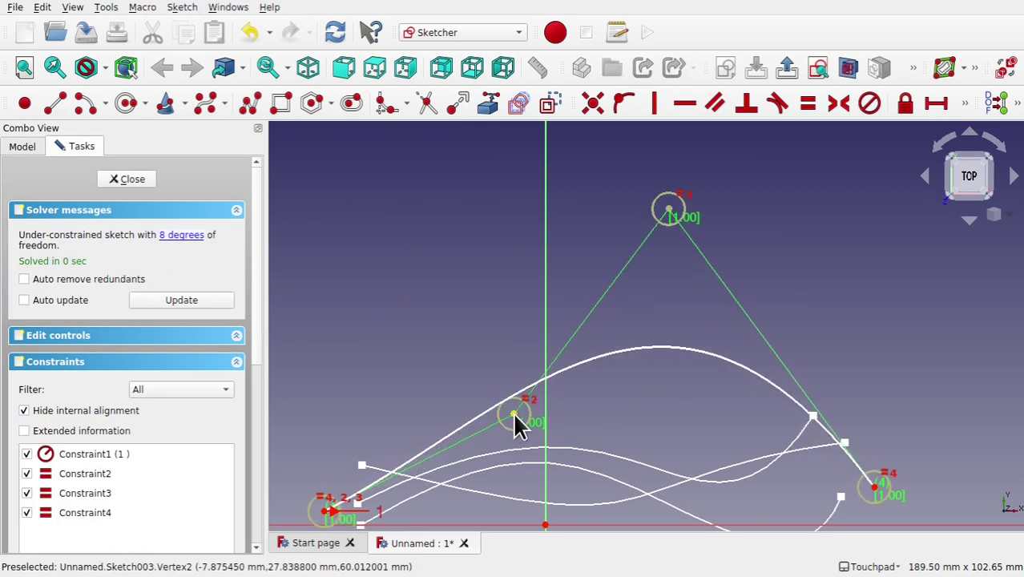
{"action": "left_click_drag", "start_coordinate": [517, 409], "coordinate": [416, 232]}
{"action": "left_click", "coordinate": [136, 186]}
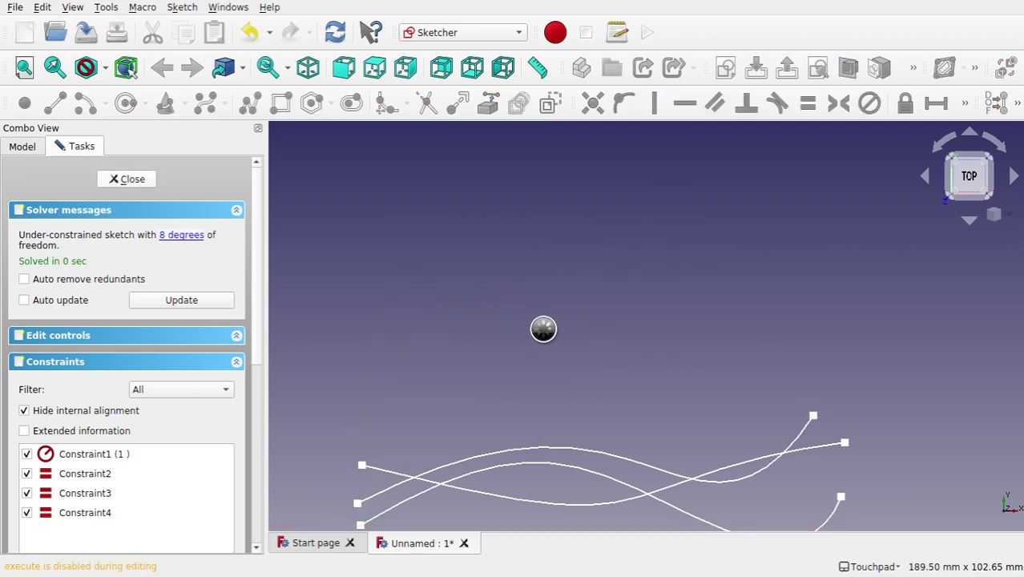
{"action": "left_click_drag", "start_coordinate": [535, 327], "coordinate": [548, 407]}
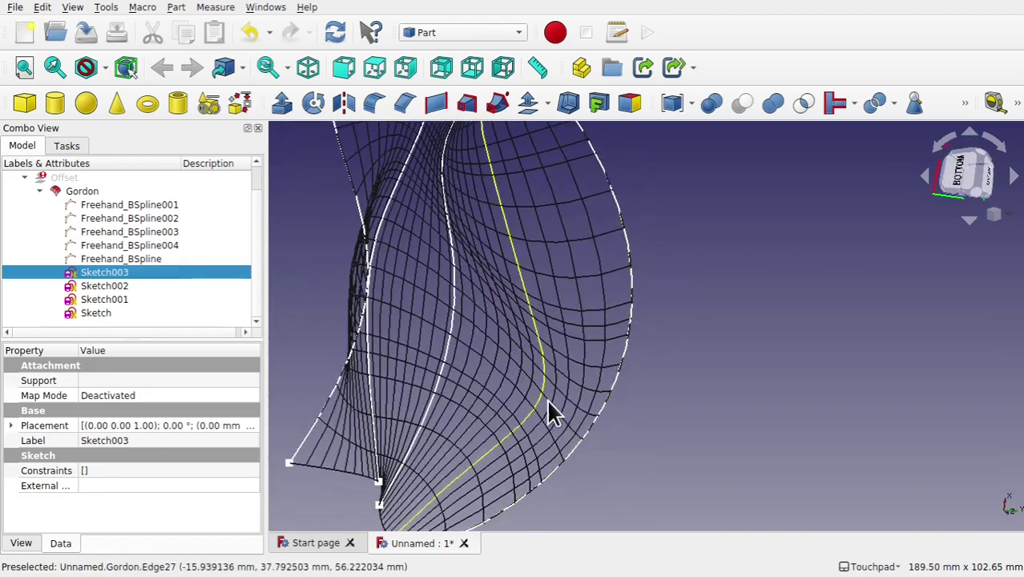
Switch Gordon's Output back to Surface and inspect the smooth surface and Offset skin.
{"action": "left_click_drag", "start_coordinate": [651, 270], "coordinate": [481, 224]}
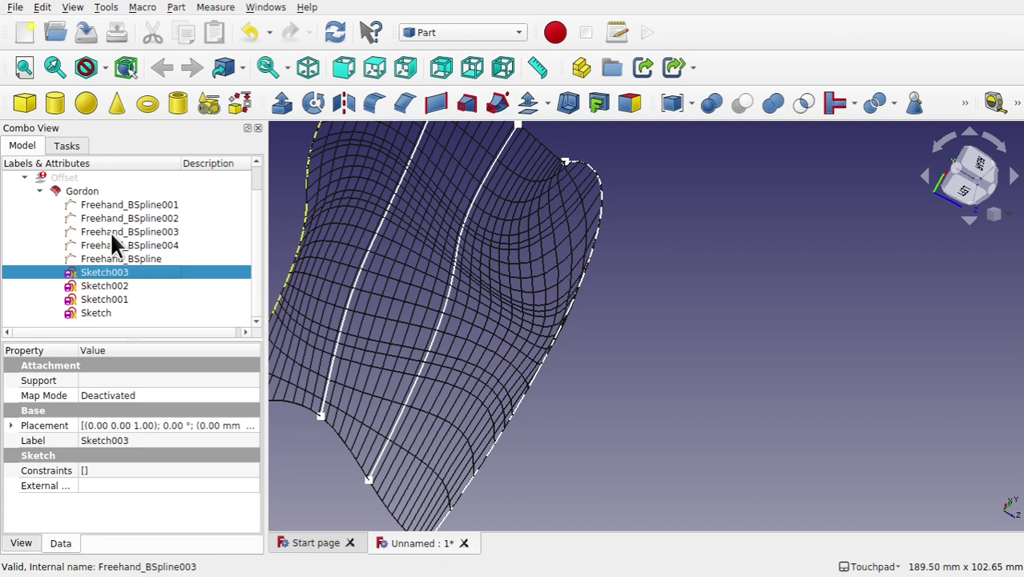
{"action": "left_click", "coordinate": [78, 189]}
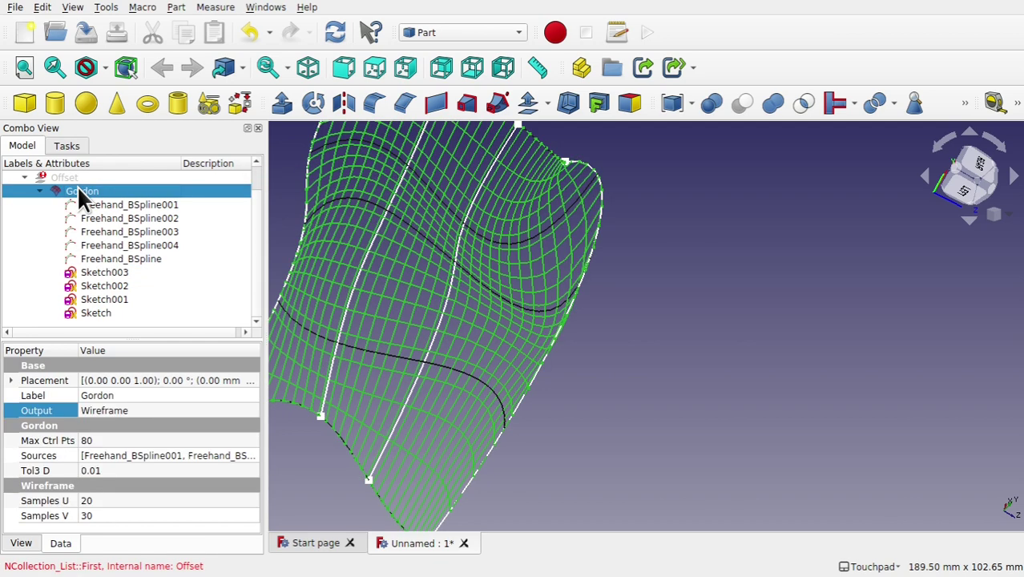
{"action": "left_click", "coordinate": [137, 412]}
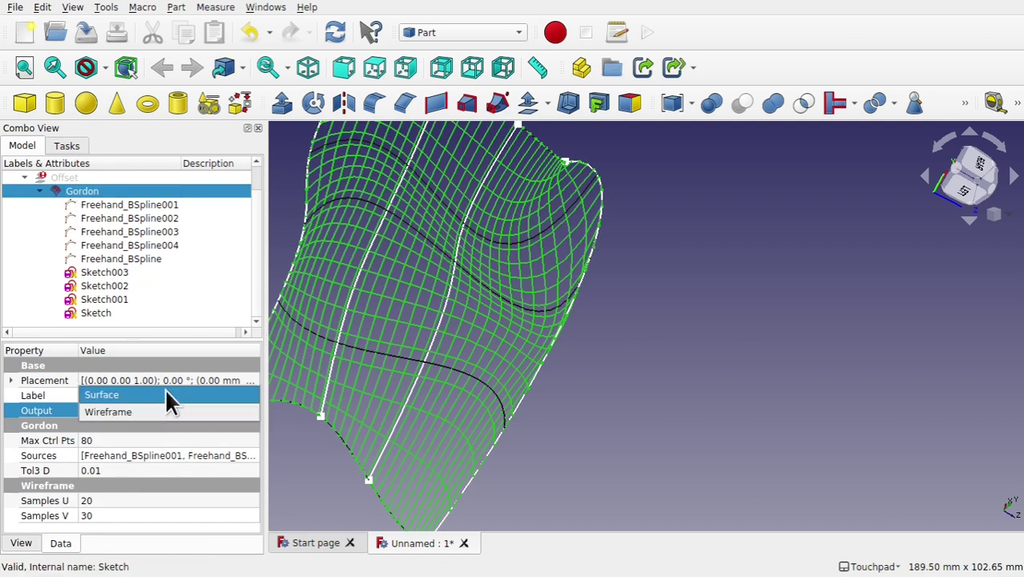
{"action": "left_click", "coordinate": [165, 393]}
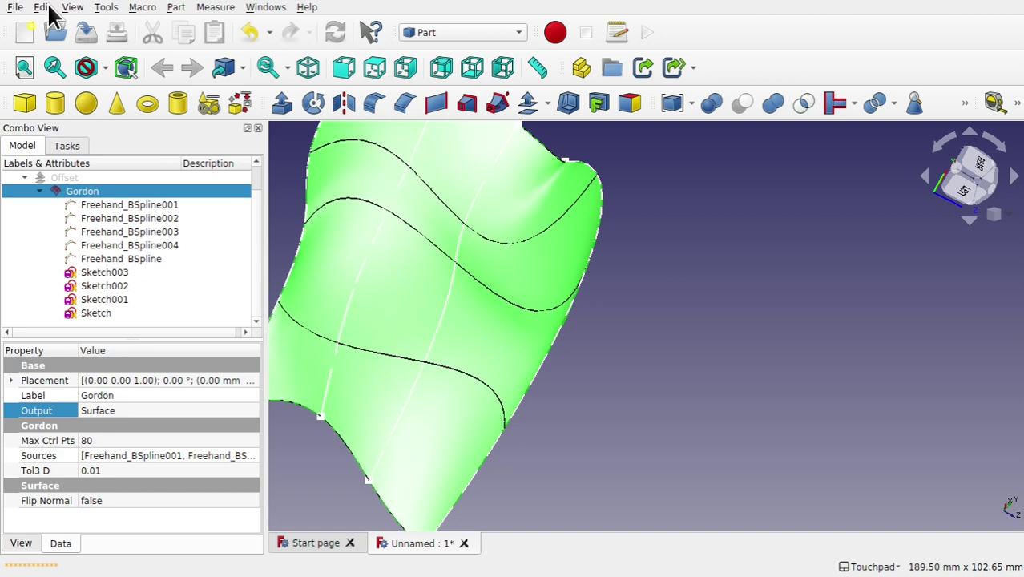
{"action": "middle_click_drag", "start_coordinate": [448, 241], "coordinate": [497, 220]}
{"action": "left_click", "coordinate": [57, 177]}
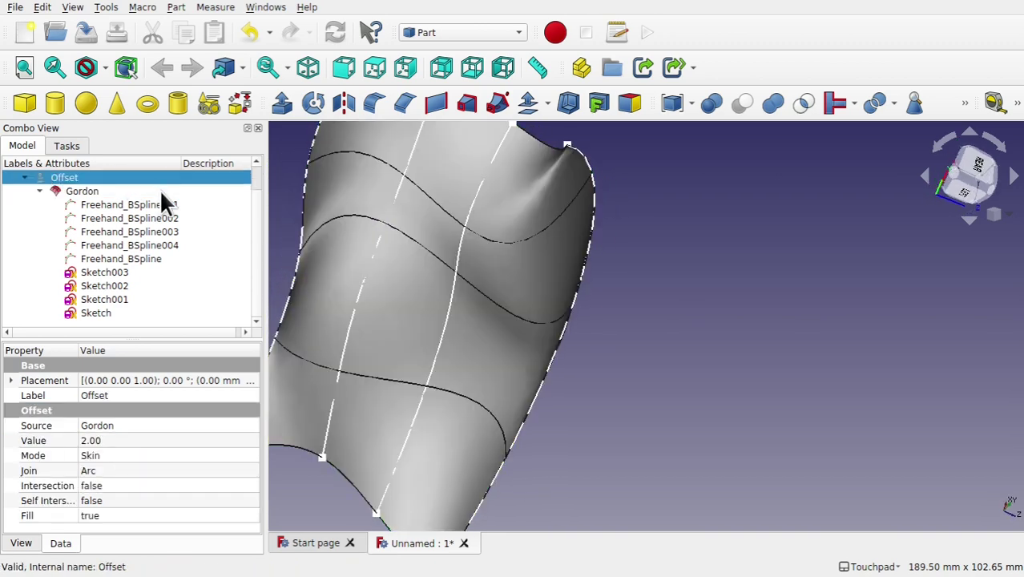
{"action": "middle_click_drag", "start_coordinate": [643, 386], "coordinate": [702, 320]}
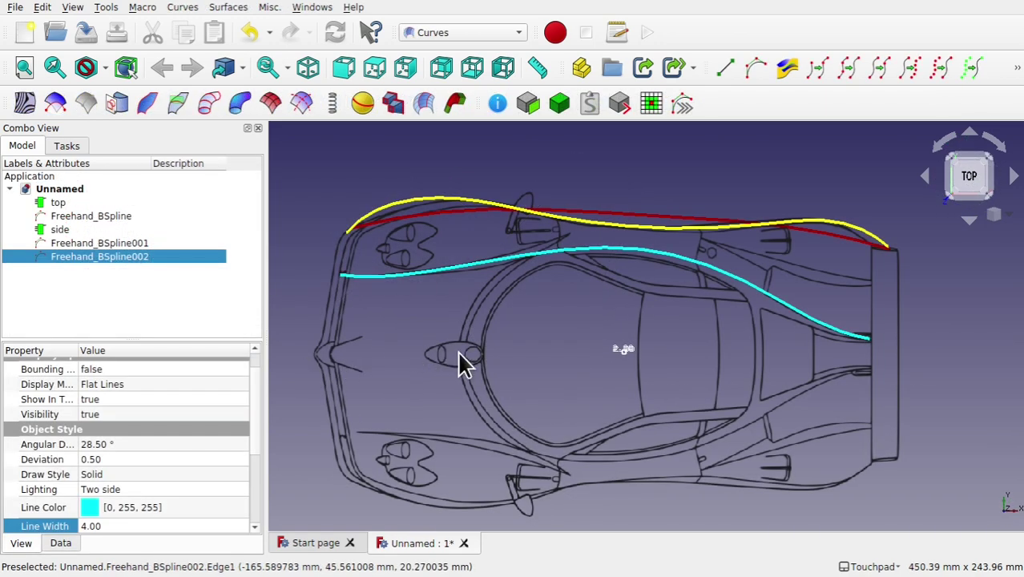
Draw a freehand spline along the car's centreline and adjust its control points to follow the body.
{"action": "left_click", "coordinate": [755, 67]}
{"action": "scroll", "coordinate": [647, 322], "scroll_direction": "down", "scroll_amount": 4}
{"action": "scroll", "coordinate": [666, 319], "scroll_direction": "up", "scroll_amount": 5}
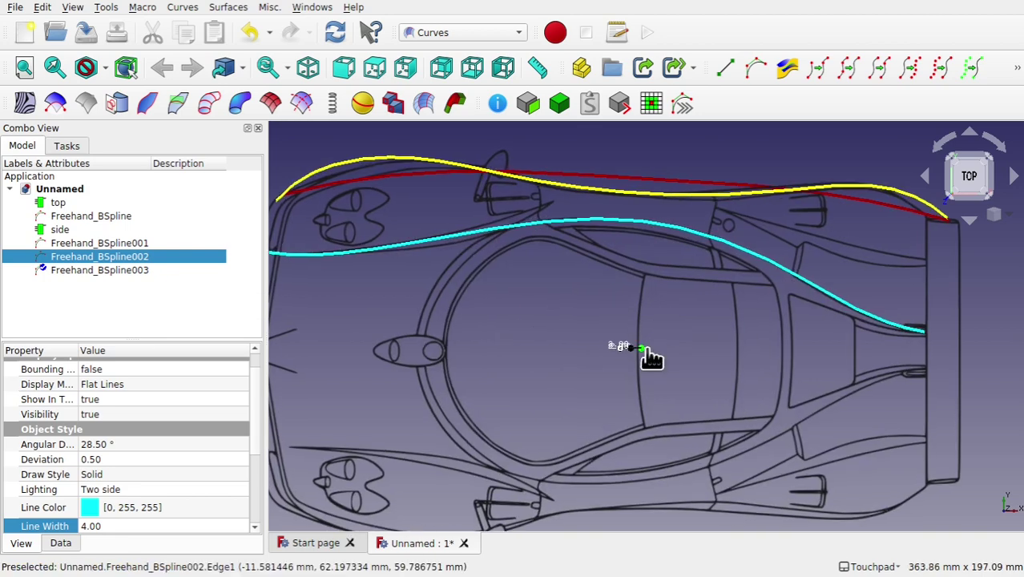
{"action": "left_click_drag", "start_coordinate": [645, 350], "coordinate": [922, 405]}
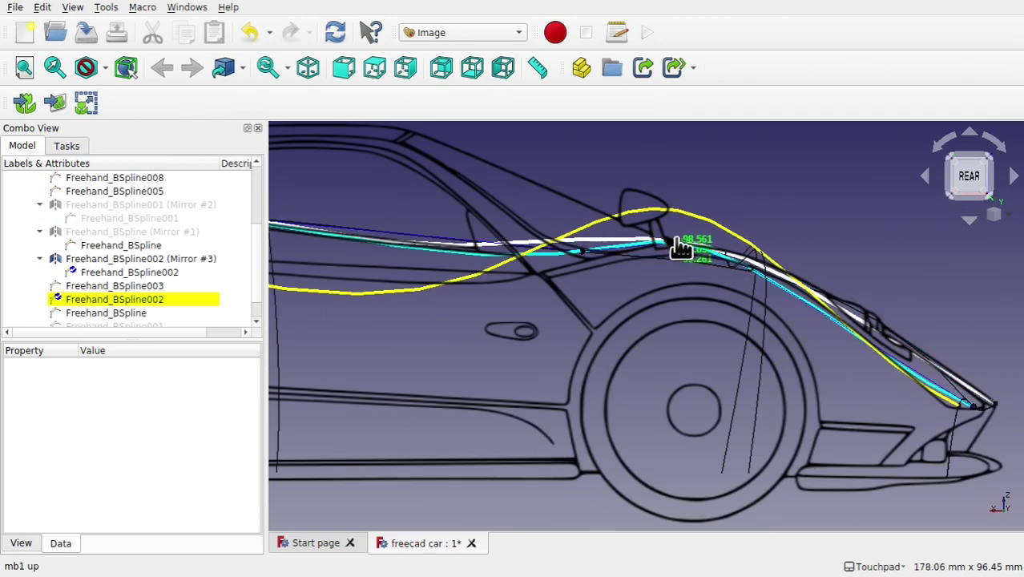
{"action": "left_click_drag", "start_coordinate": [679, 247], "coordinate": [678, 215]}
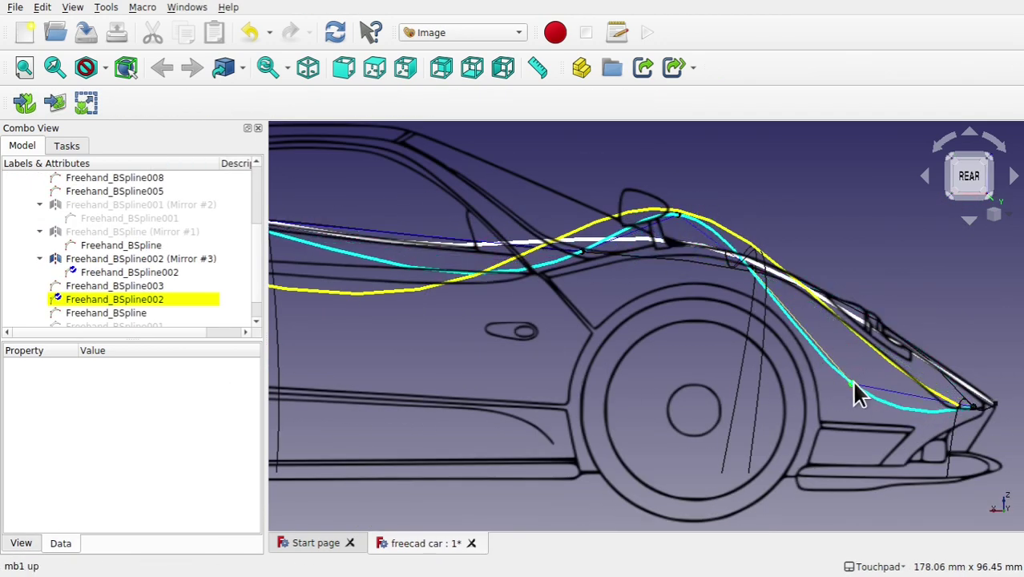
{"action": "left_click_drag", "start_coordinate": [857, 394], "coordinate": [861, 369]}
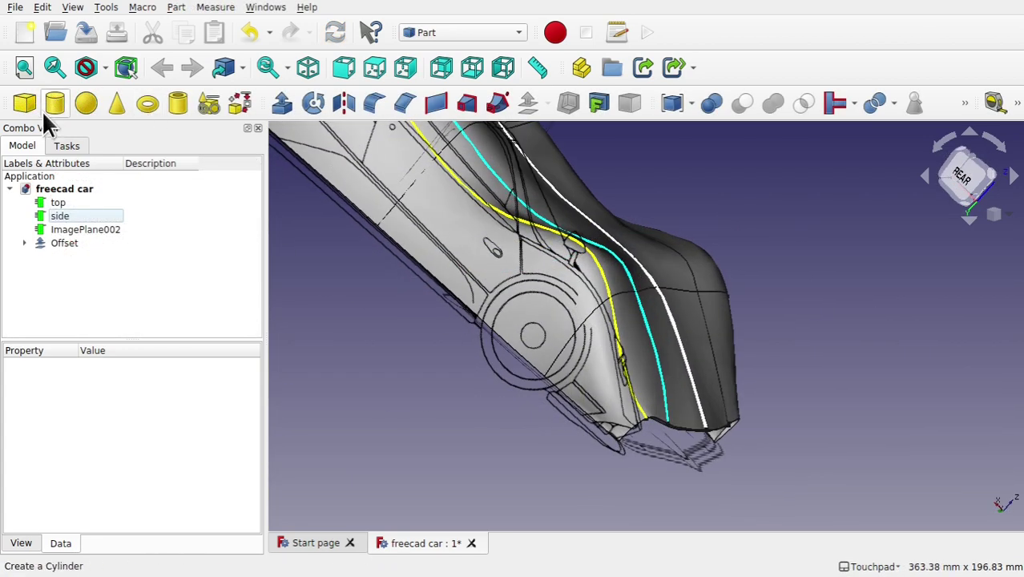
Add a cylinder and reposition it at a wheel arch.
{"action": "left_click", "coordinate": [55, 102]}
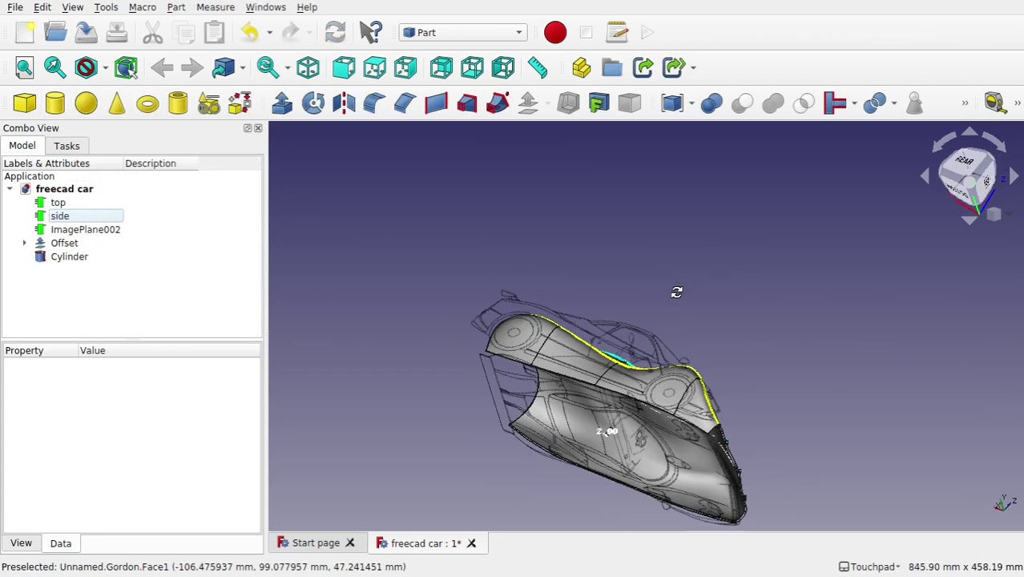
{"action": "double_click", "coordinate": [69, 256]}
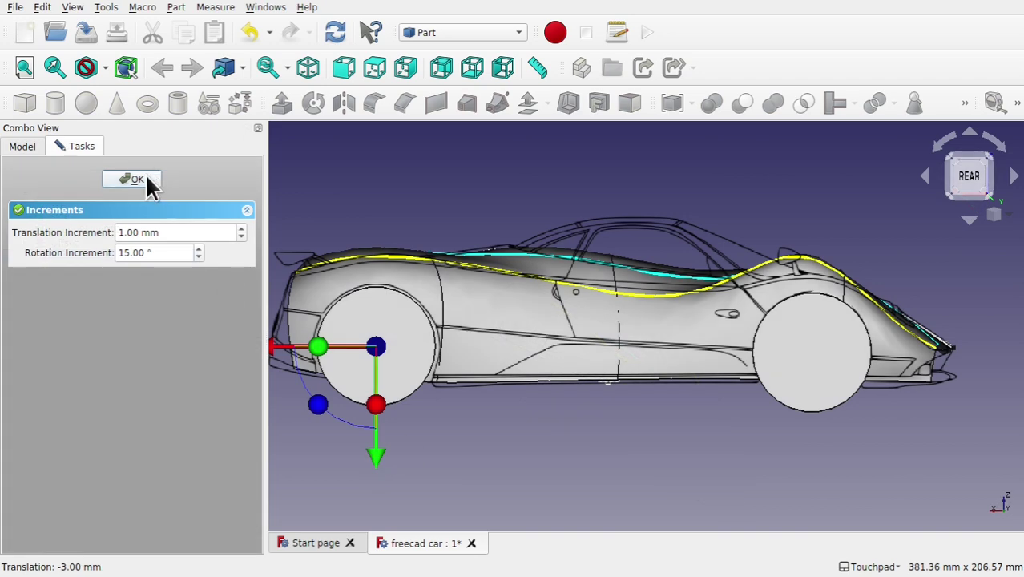
{"action": "left_click", "coordinate": [137, 179]}
Cut the wheel cylinder from the car body, producing Cut001.
{"action": "middle_click_drag", "start_coordinate": [480, 257], "coordinate": [92, 270]}
{"action": "left_click", "coordinate": [91, 257]}
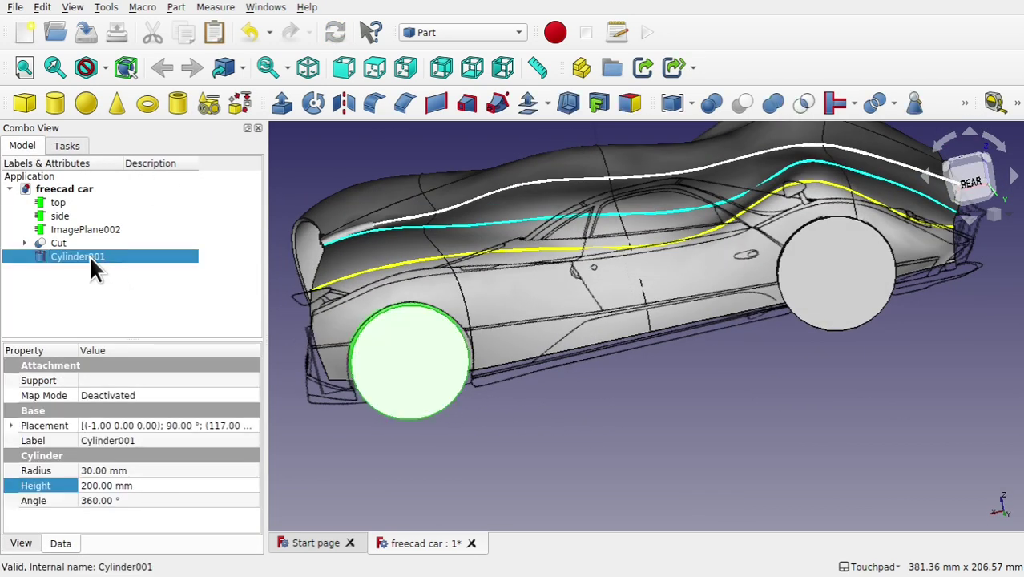
{"action": "left_click", "coordinate": [58, 243]}
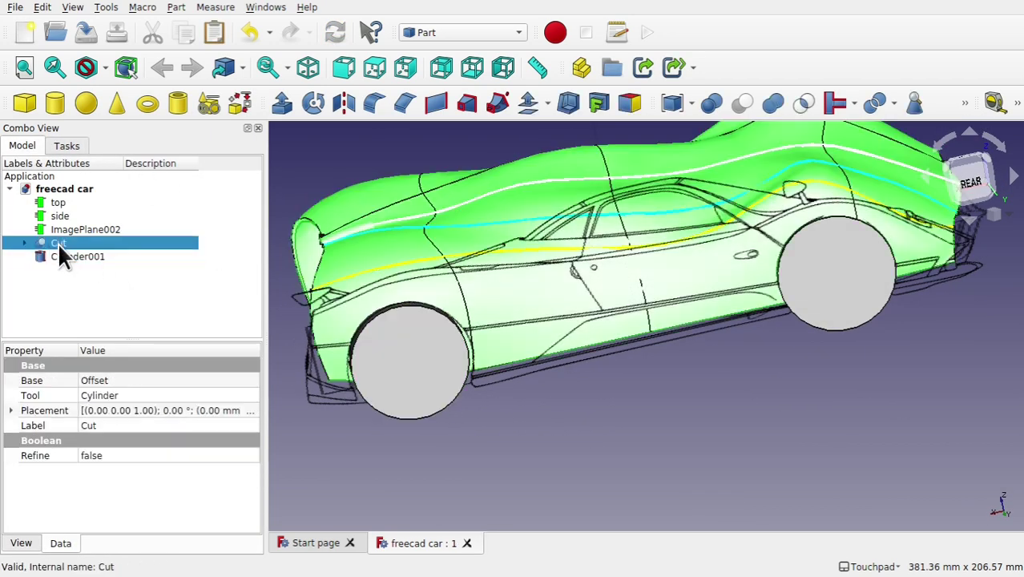
{"action": "left_click", "coordinate": [400, 377], "text": "ctrl"}
{"action": "left_click", "coordinate": [742, 103]}
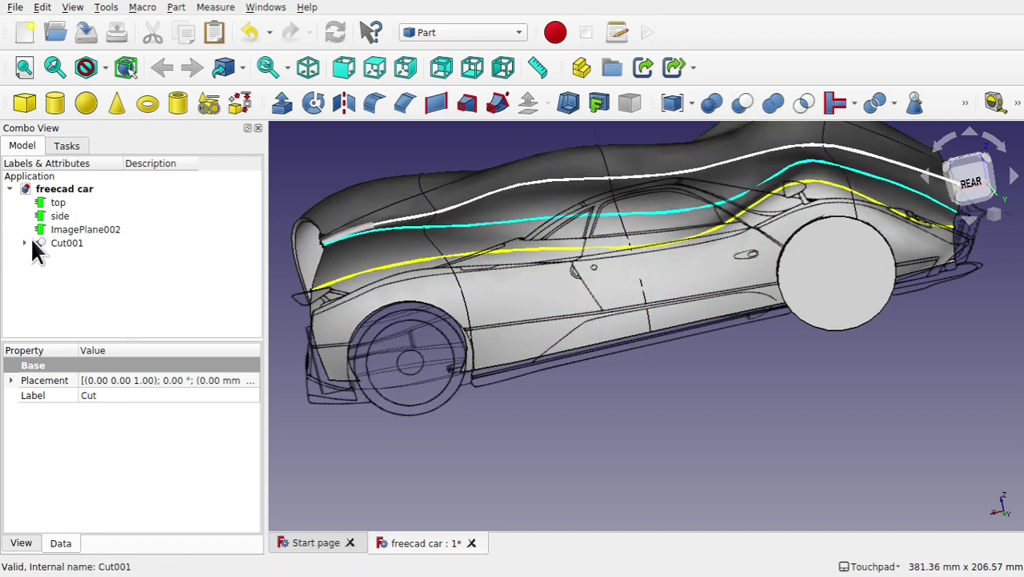
Hide the reference image planes, construction splines and mirrored curves.
{"action": "left_click", "coordinate": [24, 242]}
{"action": "left_click", "coordinate": [39, 257]}
{"action": "left_click", "coordinate": [137, 296]}
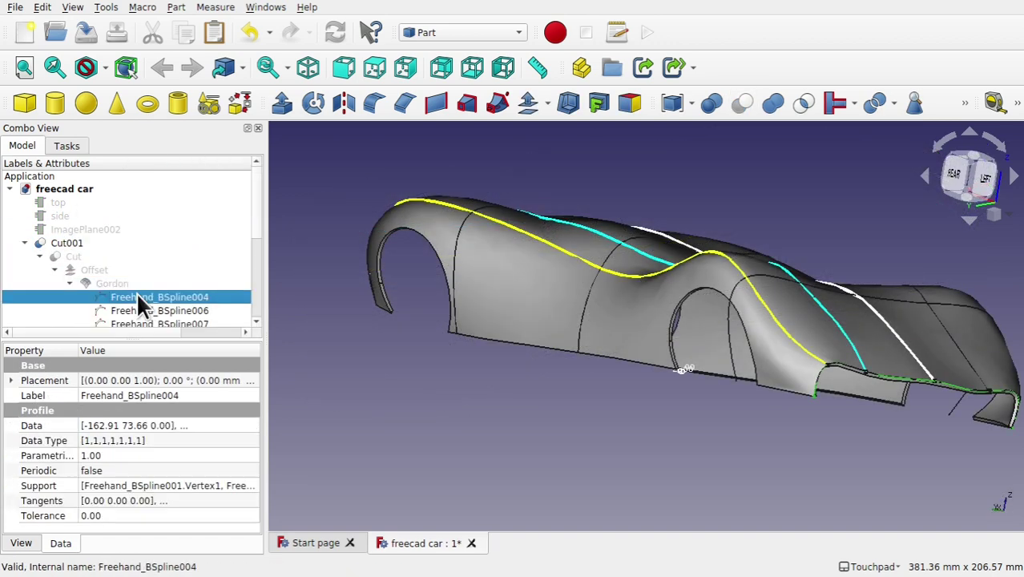
{"action": "scroll", "coordinate": [258, 265], "scroll_direction": "down", "scroll_amount": 2}
{"action": "left_click", "coordinate": [182, 258], "text": "shift"}
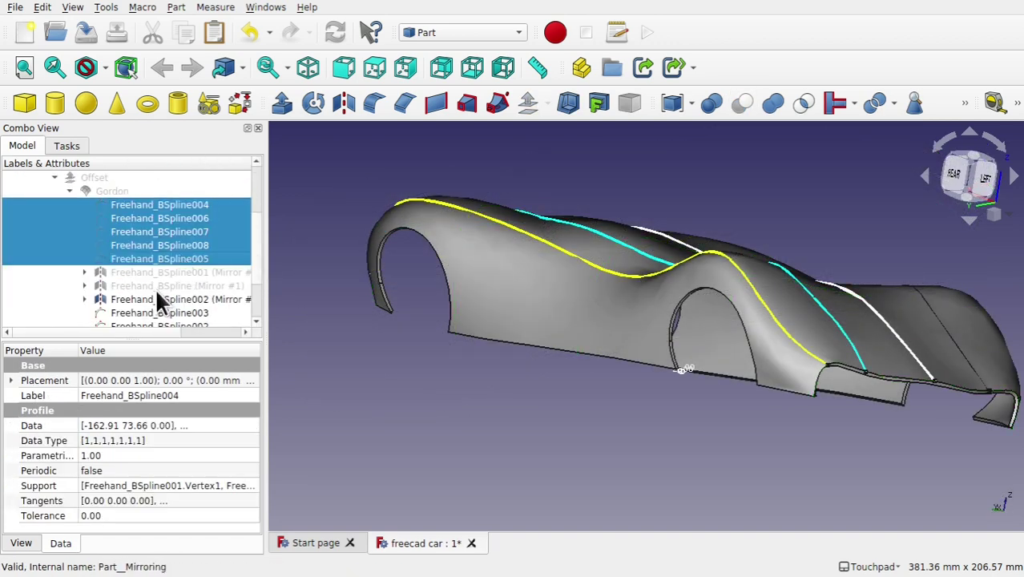
{"action": "key", "text": "space"}
{"action": "left_click", "coordinate": [158, 301]}
{"action": "scroll", "coordinate": [256, 241], "scroll_direction": "down", "scroll_amount": 2}
{"action": "left_click", "coordinate": [172, 274], "text": "shift"}
{"action": "key", "text": "space"}
{"action": "left_click", "coordinate": [659, 385]}
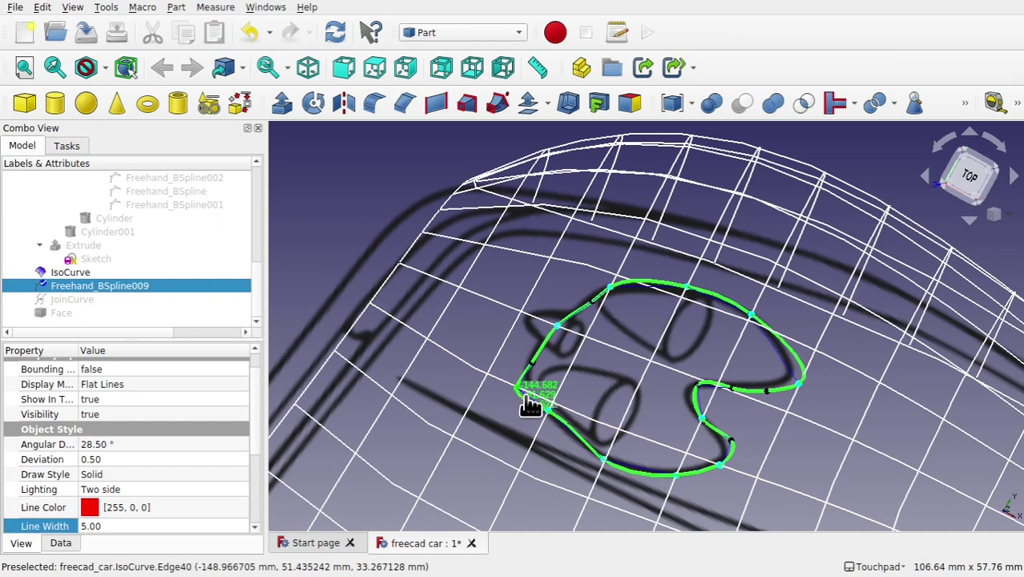
Nudge the notch corner point of the Freehand_BSpline009 outline near the car's front.
{"action": "left_click", "coordinate": [536, 423]}
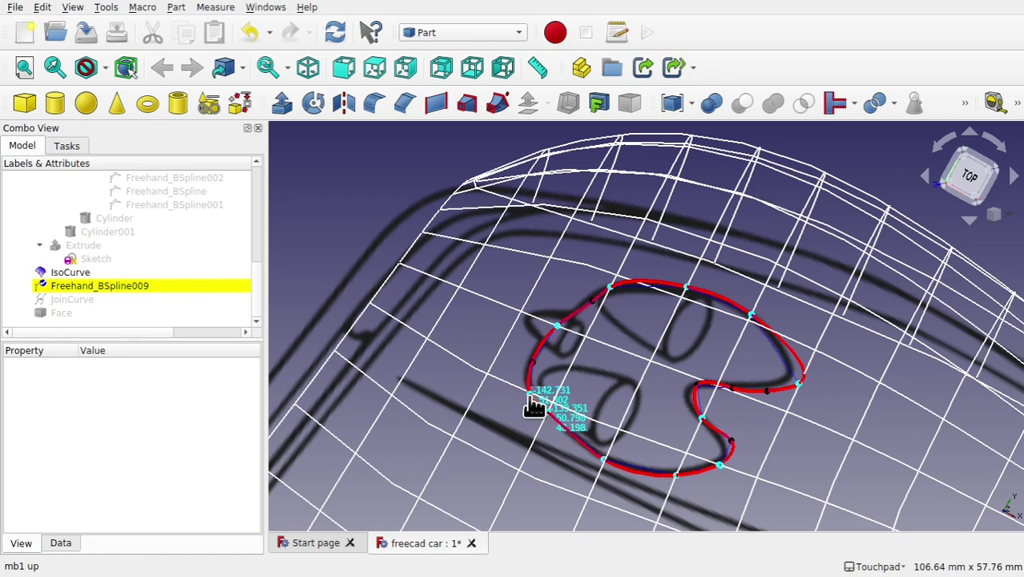
{"action": "left_click_drag", "start_coordinate": [695, 393], "coordinate": [686, 400]}
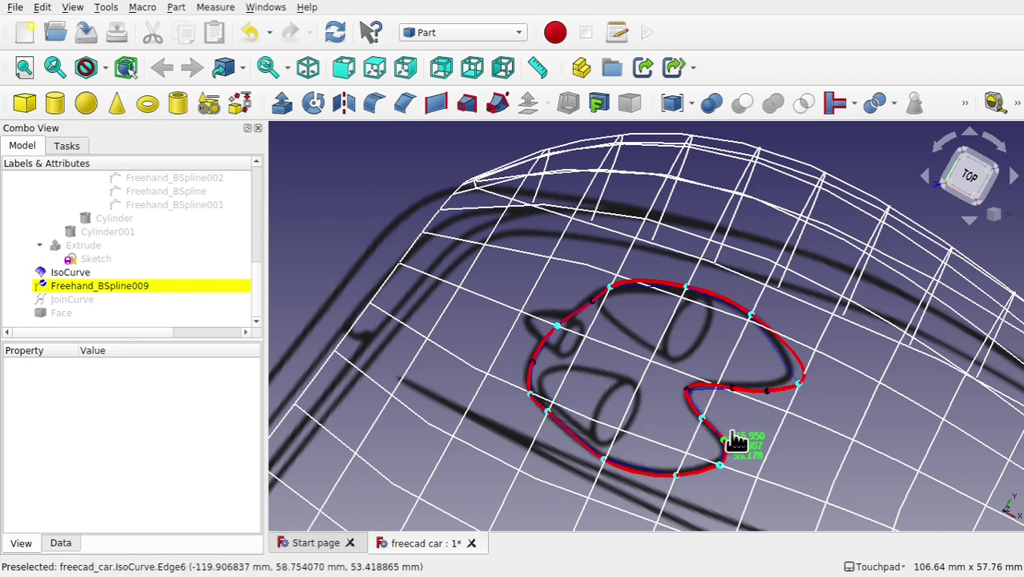
{"action": "middle_click_drag", "start_coordinate": [736, 441], "coordinate": [759, 308]}
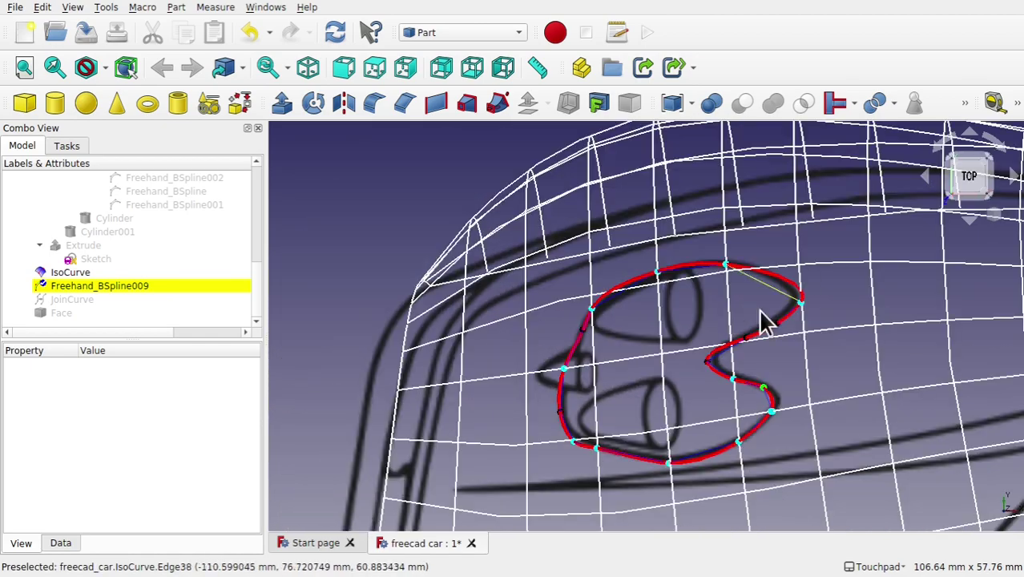
Build a face from the closed outline curve with Shape builder and inspect the body's opening.
{"action": "left_click", "coordinate": [705, 362]}
{"action": "left_click", "coordinate": [177, 6]}
{"action": "left_click", "coordinate": [197, 116]}
{"action": "left_click", "coordinate": [32, 319]}
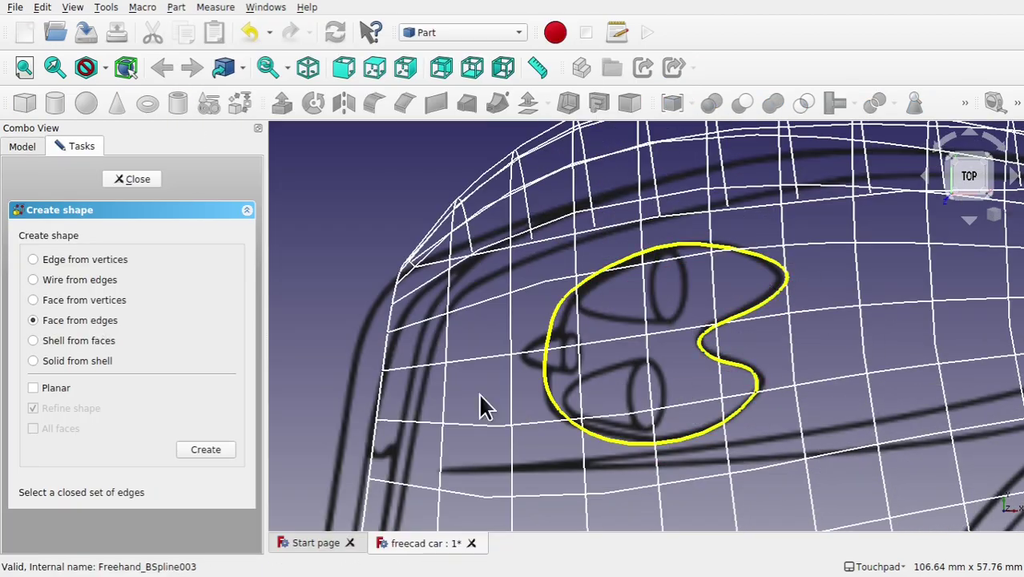
{"action": "left_click", "coordinate": [547, 403]}
{"action": "left_click", "coordinate": [218, 451]}
{"action": "left_click", "coordinate": [159, 179]}
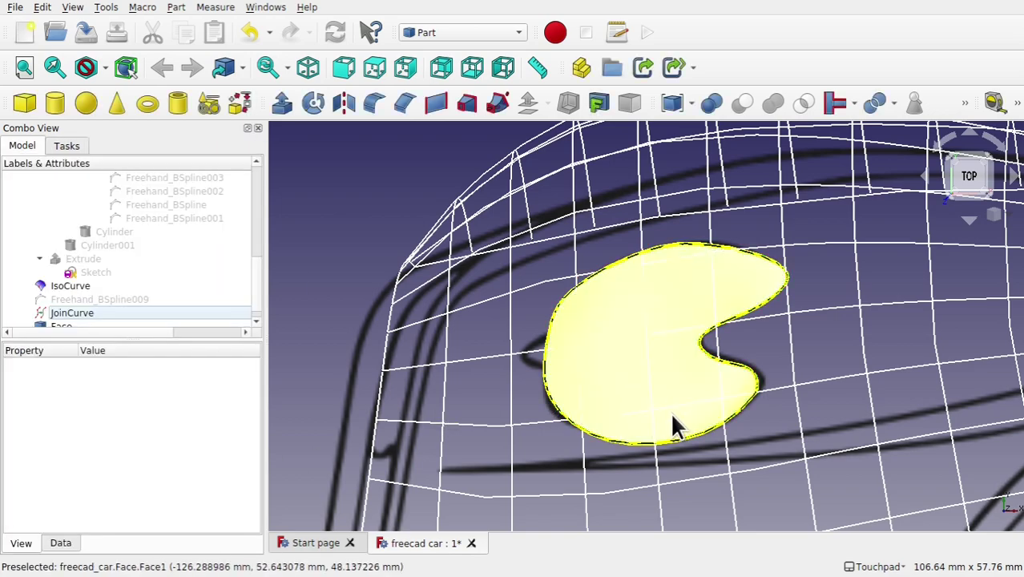
{"action": "middle_click_drag", "start_coordinate": [674, 423], "coordinate": [715, 392]}
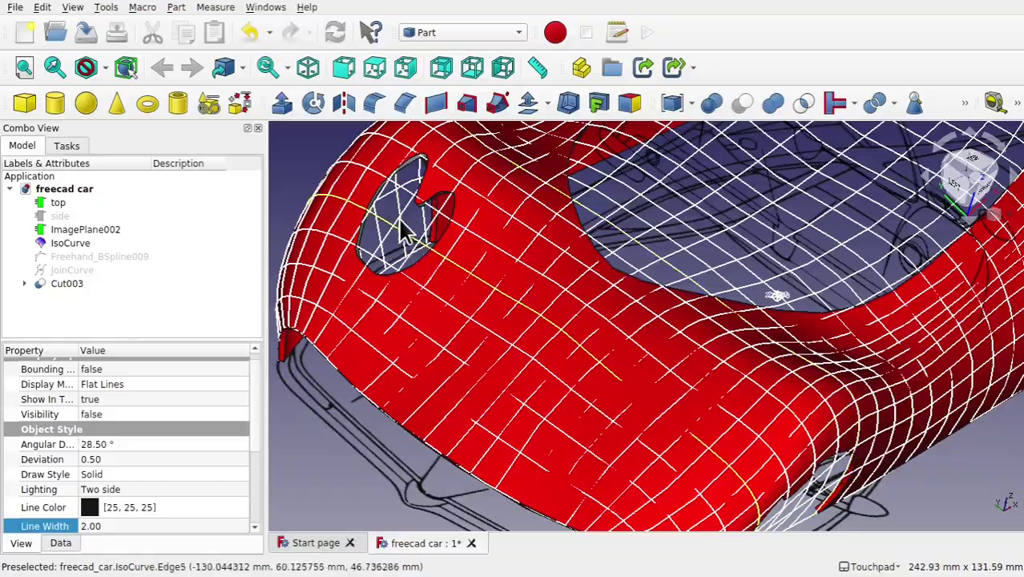
{"action": "middle_click_drag", "start_coordinate": [402, 230], "coordinate": [366, 219]}
{"action": "scroll", "coordinate": [368, 220], "scroll_direction": "up", "scroll_amount": 5}
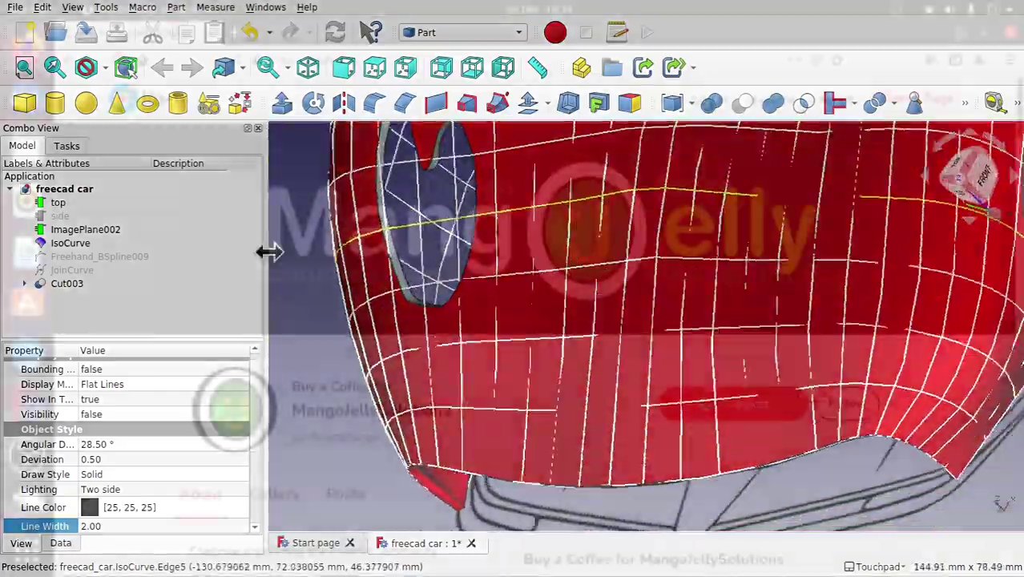